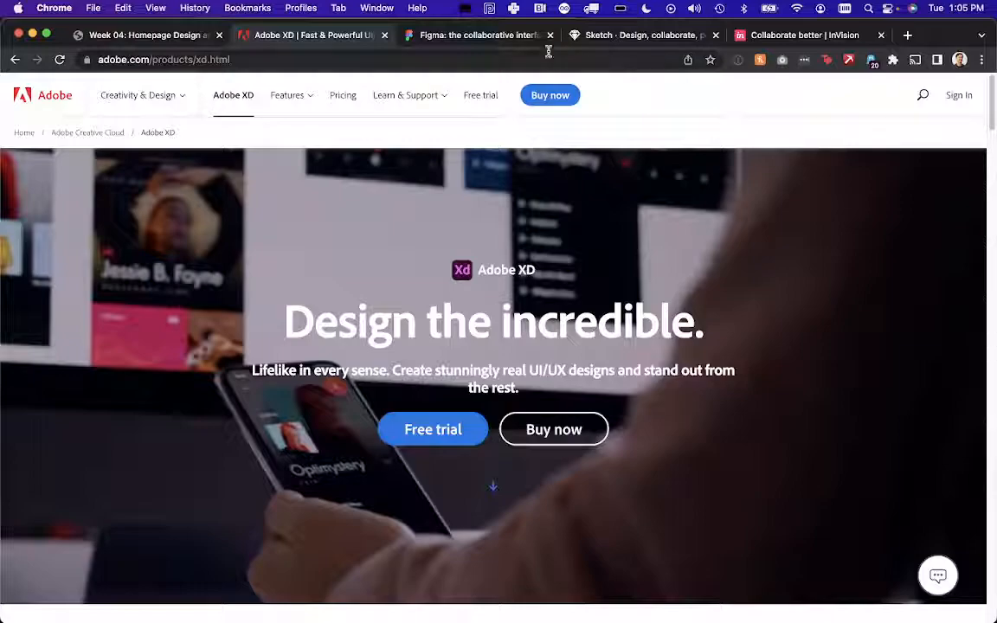
Review the homepages of the design tools Figma, Sketch and InVision
click(502, 35)
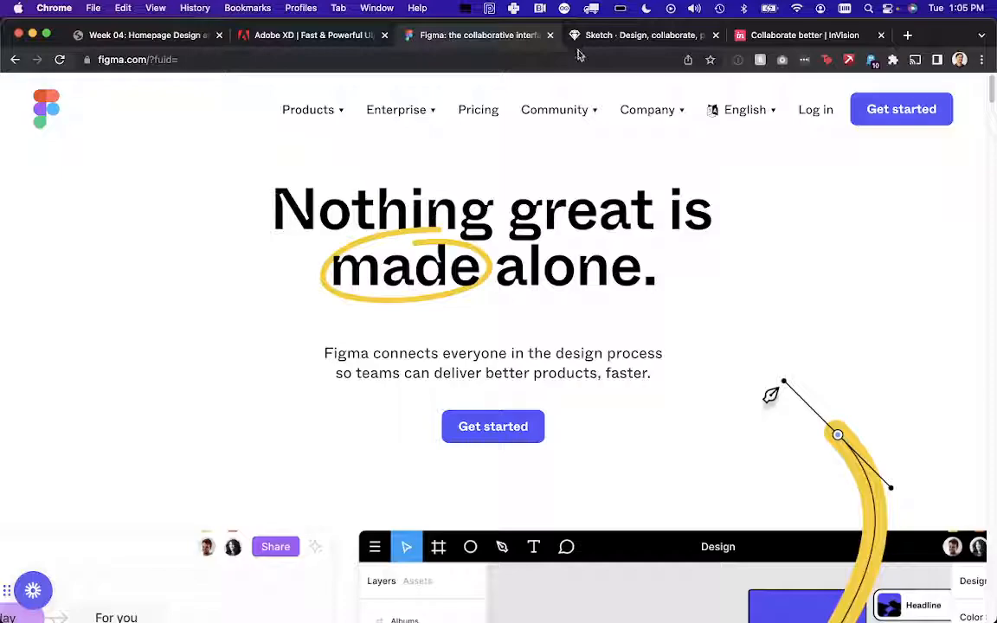
click(612, 36)
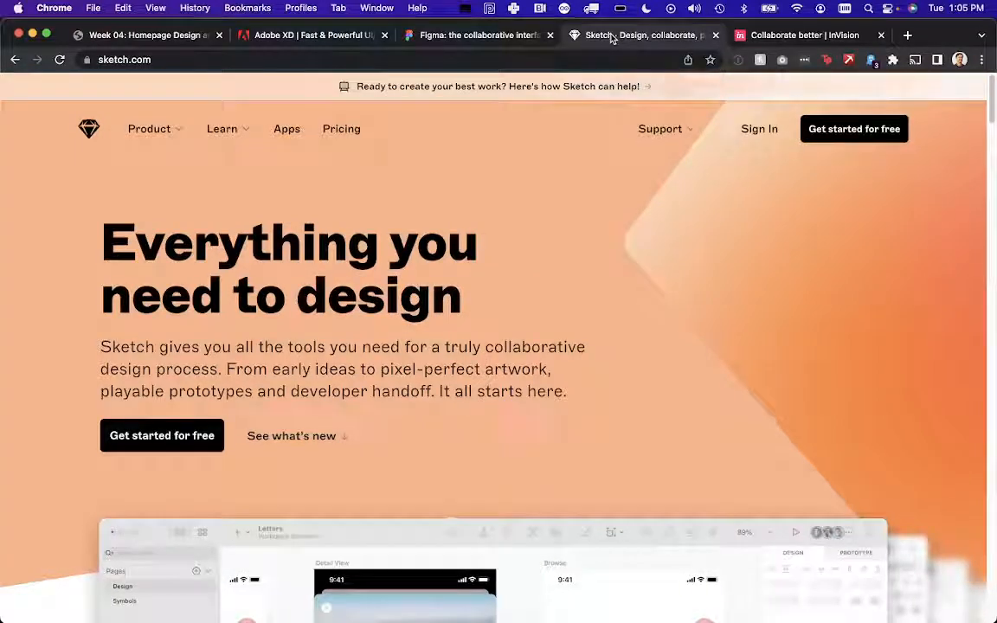
scroll(534, 311, down, 5)
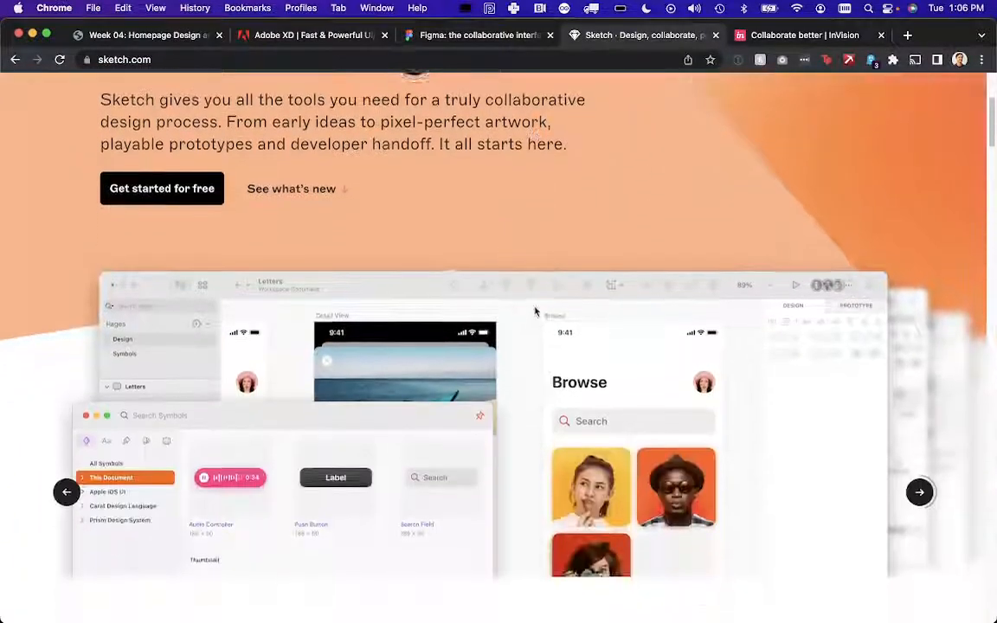
scroll(534, 312, down, 4)
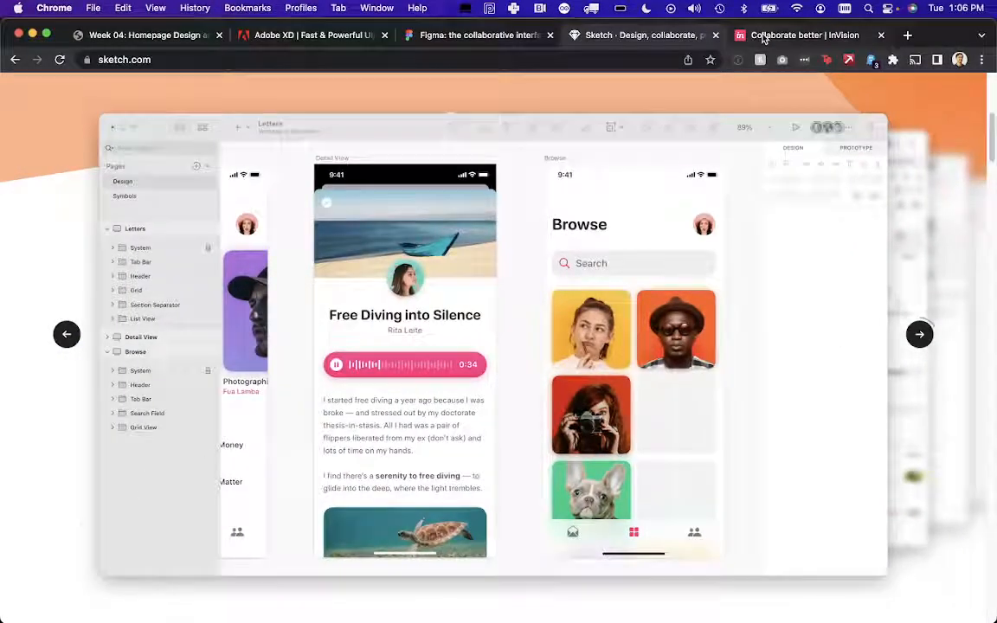
click(764, 39)
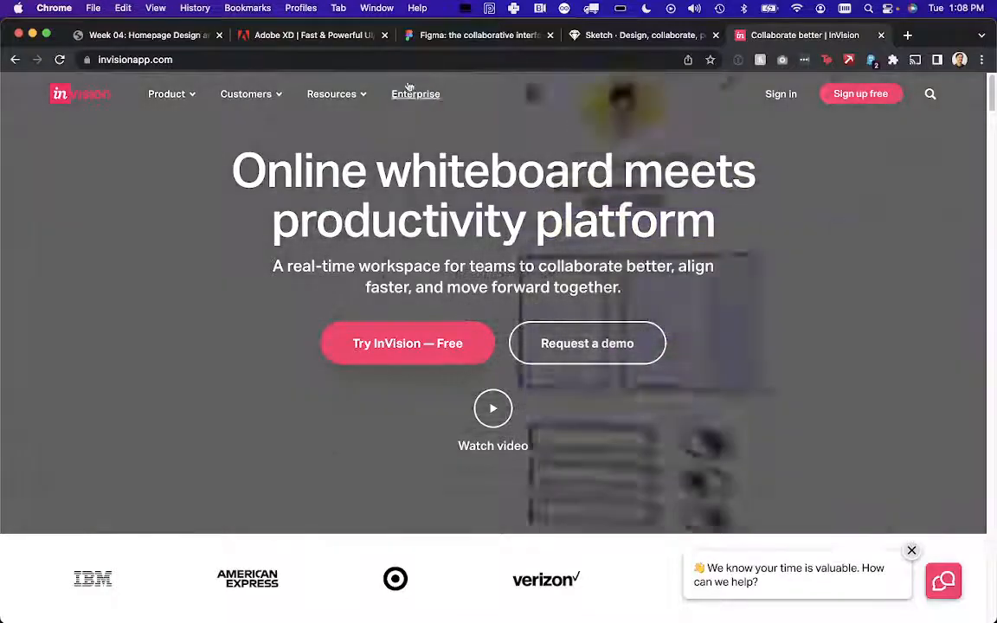
Switch to Adobe XD and create a new document with the Web 1920 artboard preset
key(super+Tab)
key(super+Tab)
key(super+Tab)
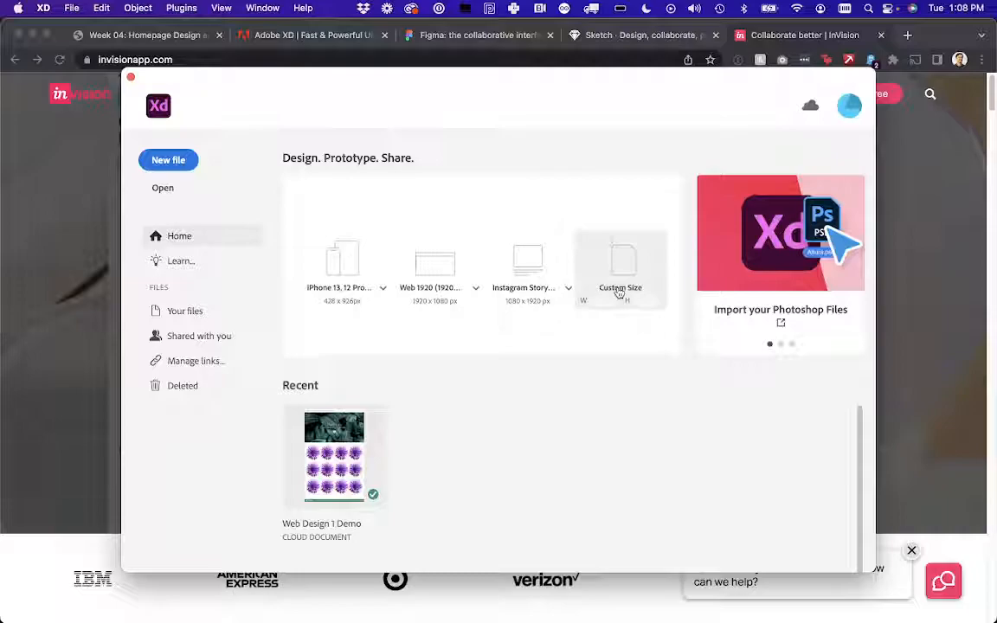
click(432, 269)
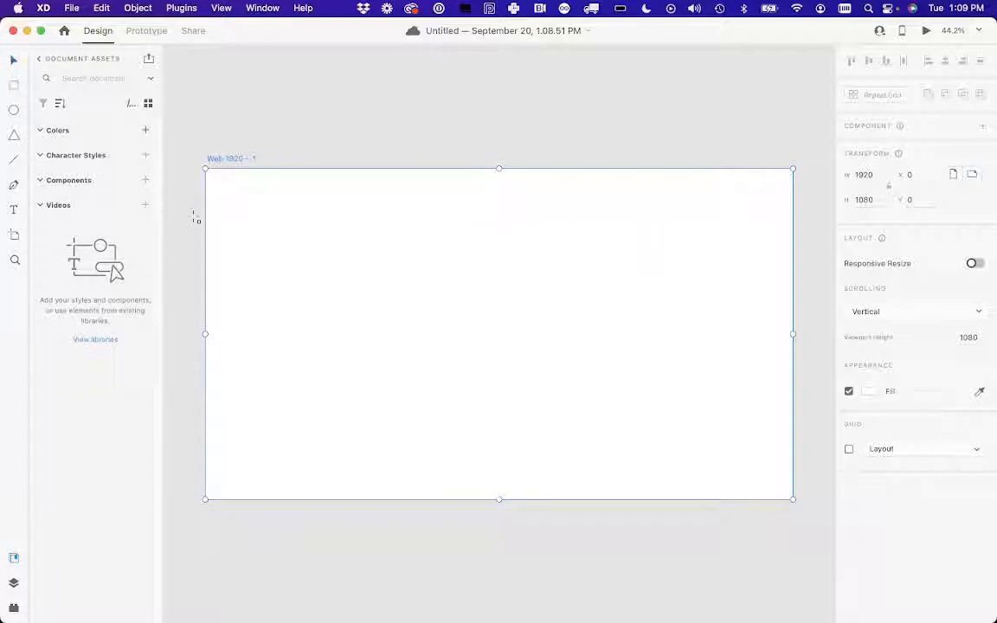
Draw a full-width rectangle about 1920 × 477 px, about 72 px below the artboard's top edge, and fill it dark red
mouse_move(207, 191)
mouse_down()
mouse_move(370, 247)
mouse_move(793, 337)
mouse_up()
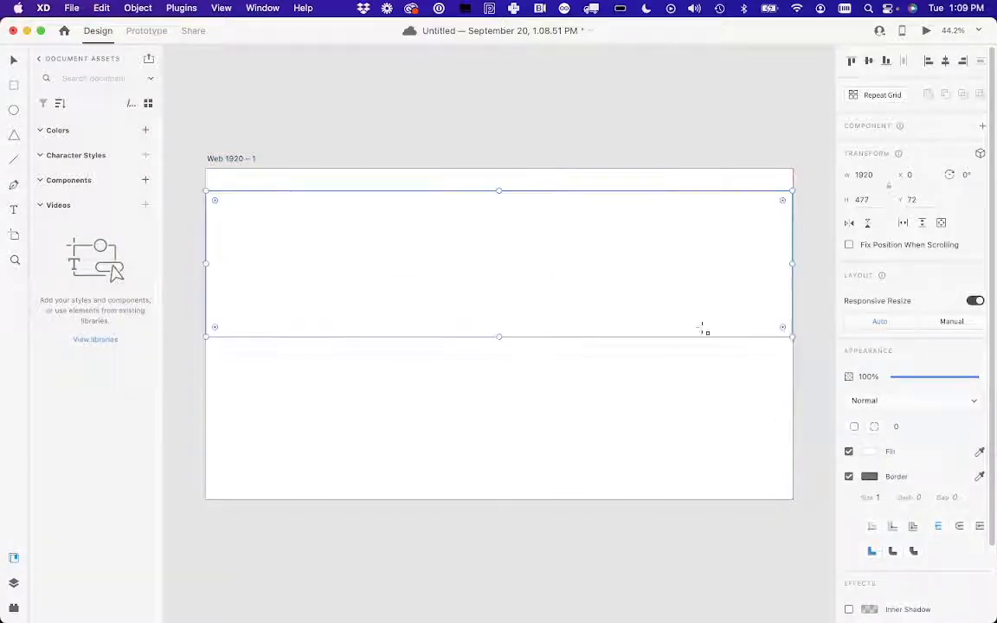
mouse_move(207, 262)
mouse_down()
mouse_move(193, 262)
mouse_move(208, 263)
mouse_up()
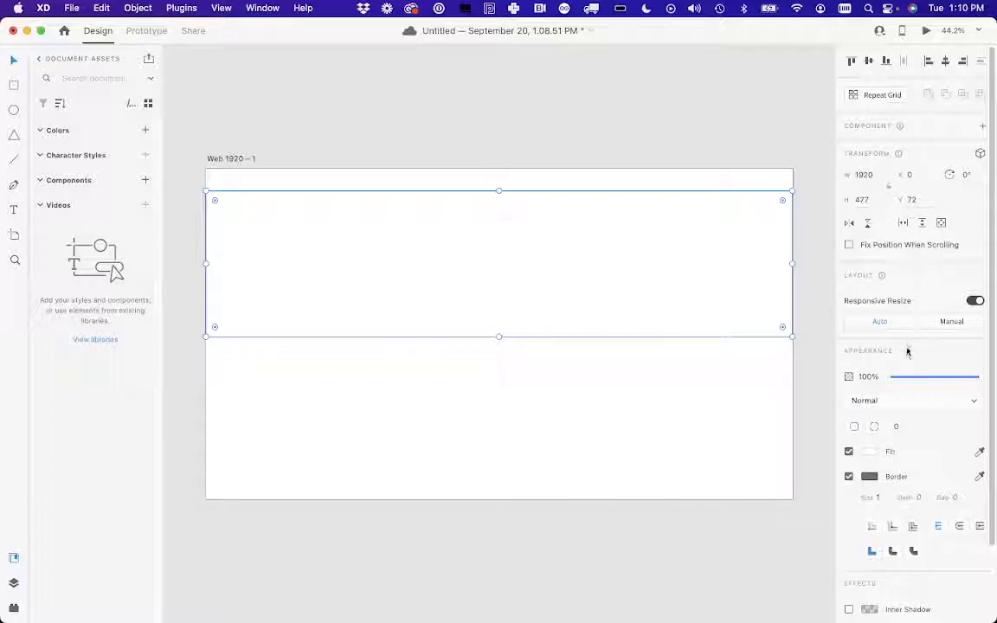
scroll(907, 348, down, 3)
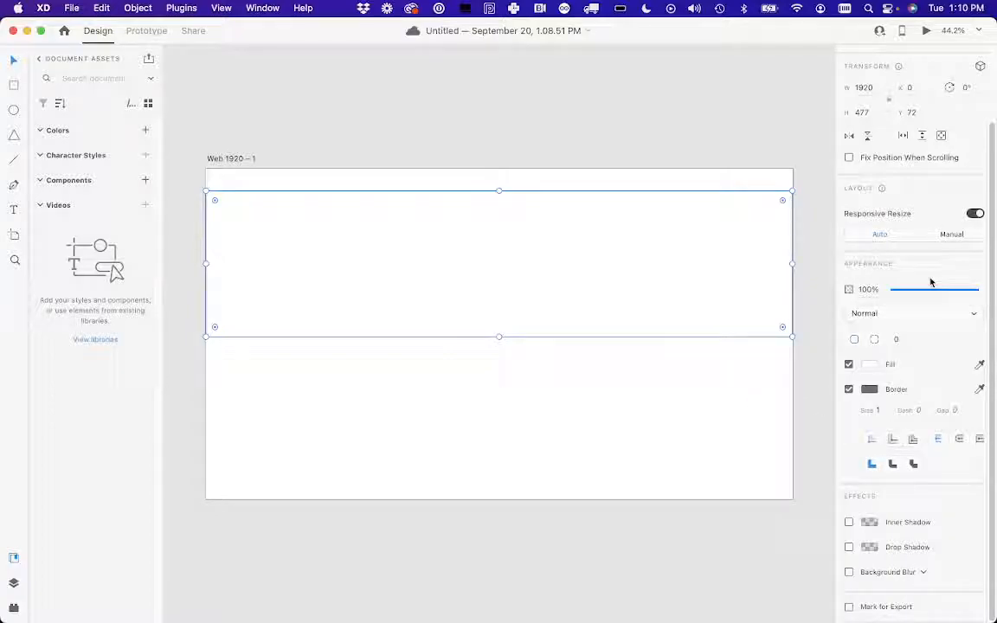
click(870, 367)
mouse_move(786, 334)
mouse_down()
mouse_move(786, 307)
mouse_move(765, 337)
mouse_move(777, 334)
mouse_up()
click(817, 236)
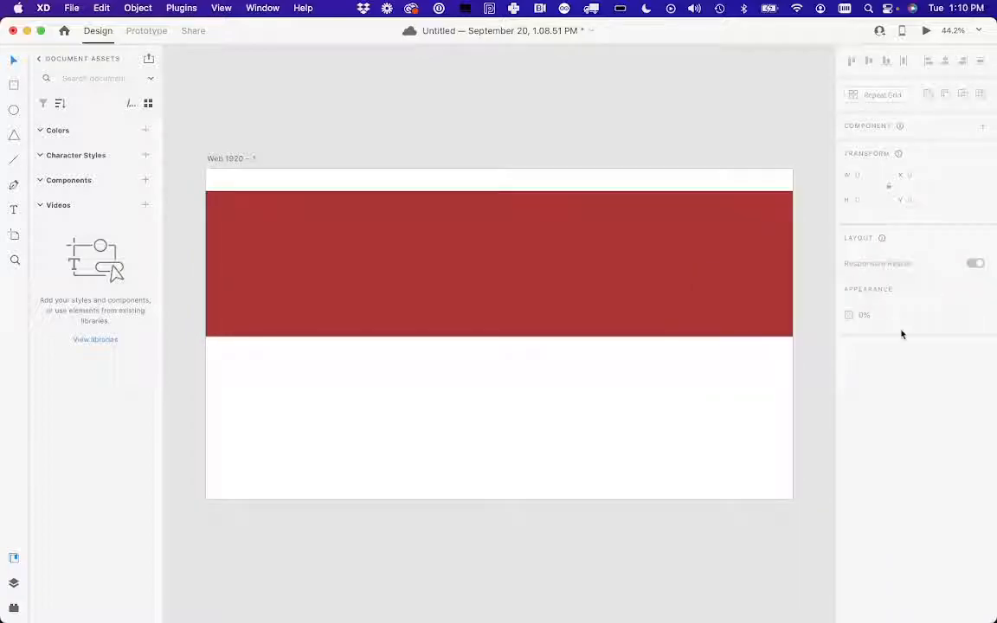
click(724, 289)
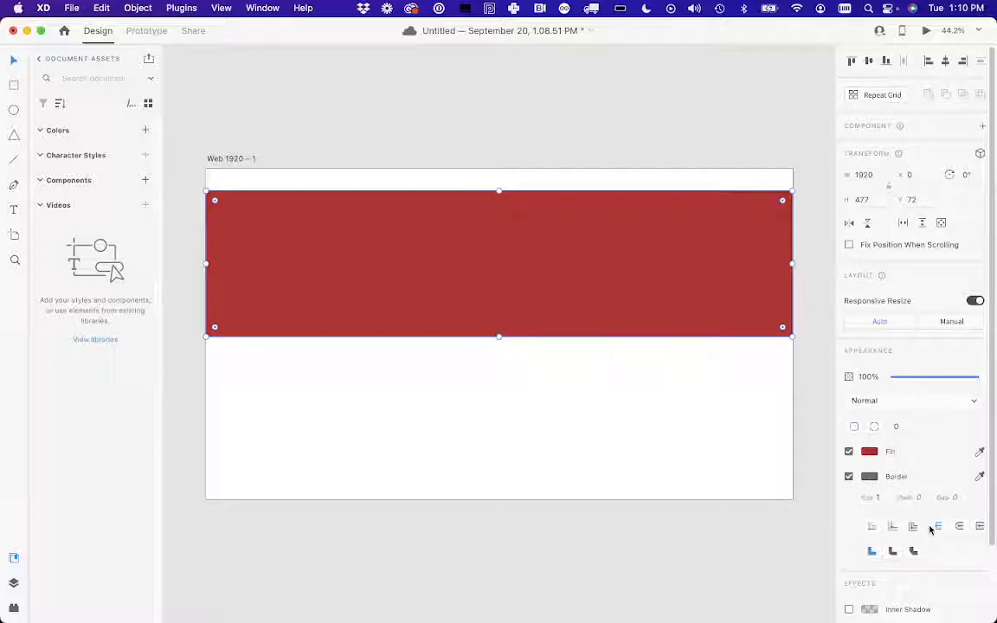
scroll(904, 571, down, 3)
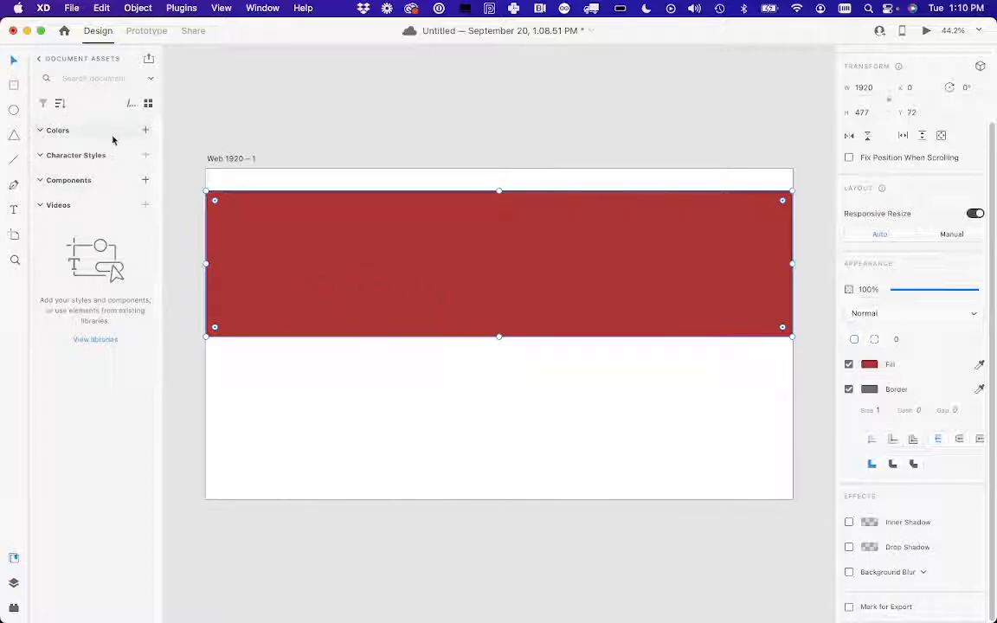
Leave the document assets and show the contents of My Library
click(13, 561)
click(13, 559)
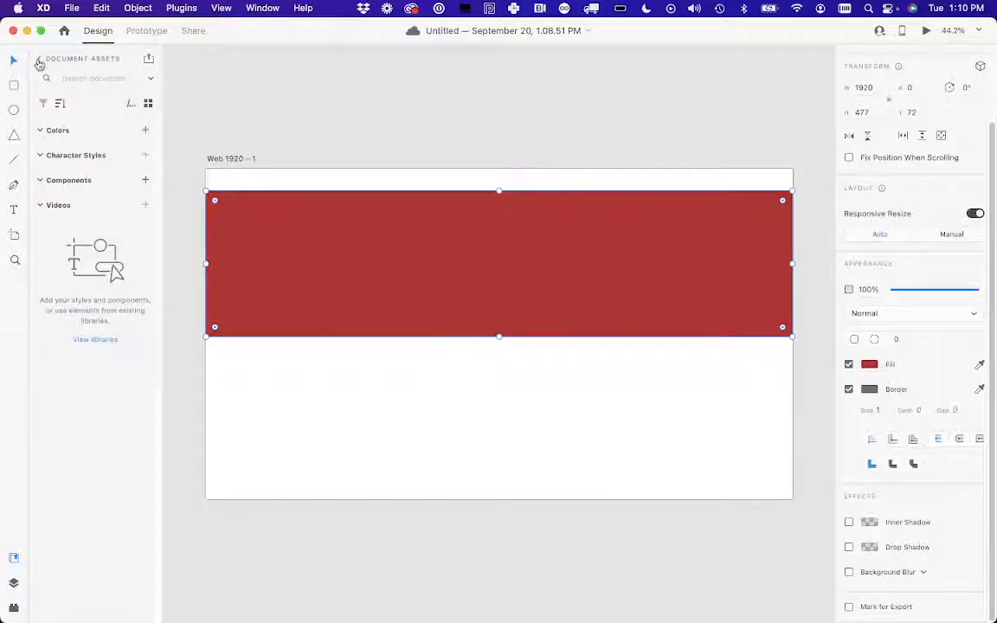
click(39, 63)
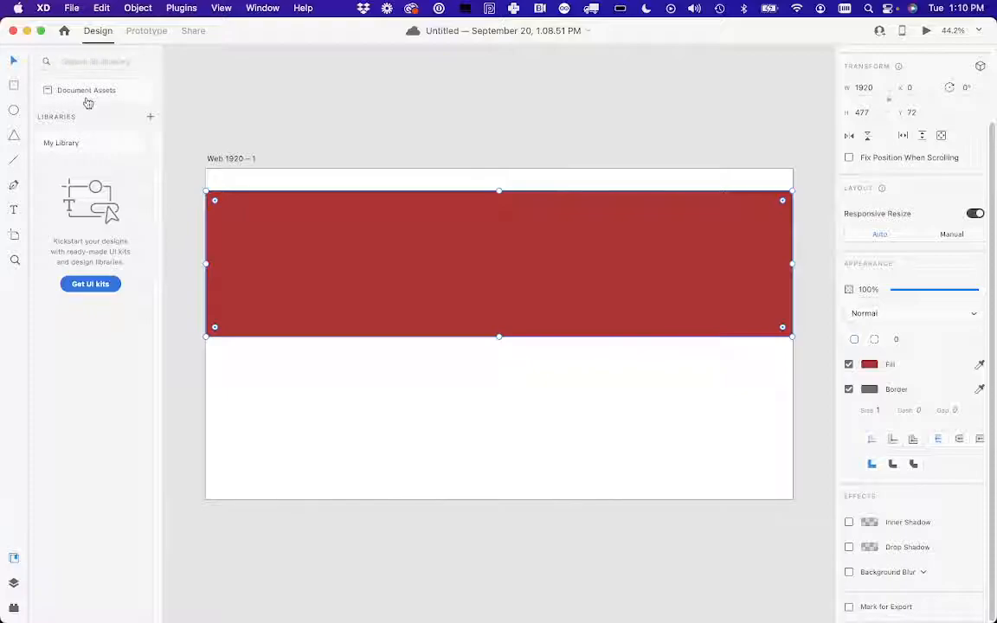
click(76, 145)
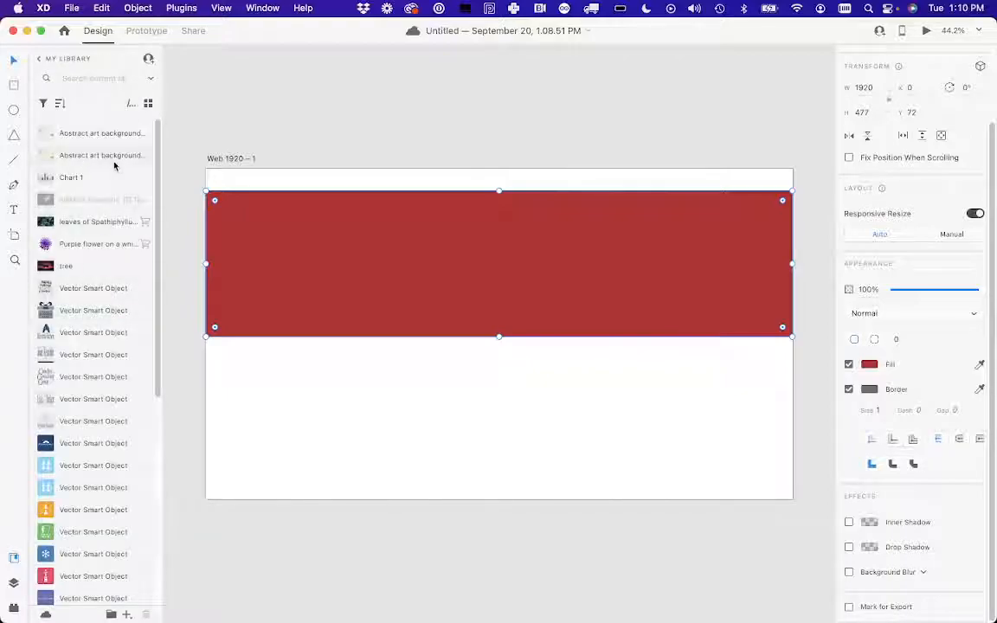
Go from the library's management dialog to Creative Cloud and open My Library there
click(150, 60)
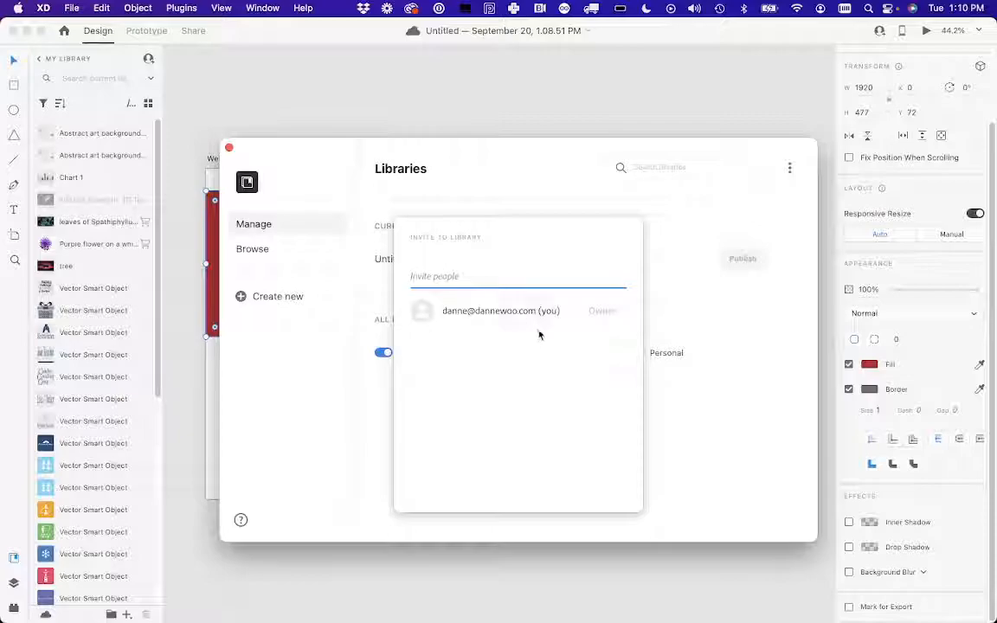
click(708, 394)
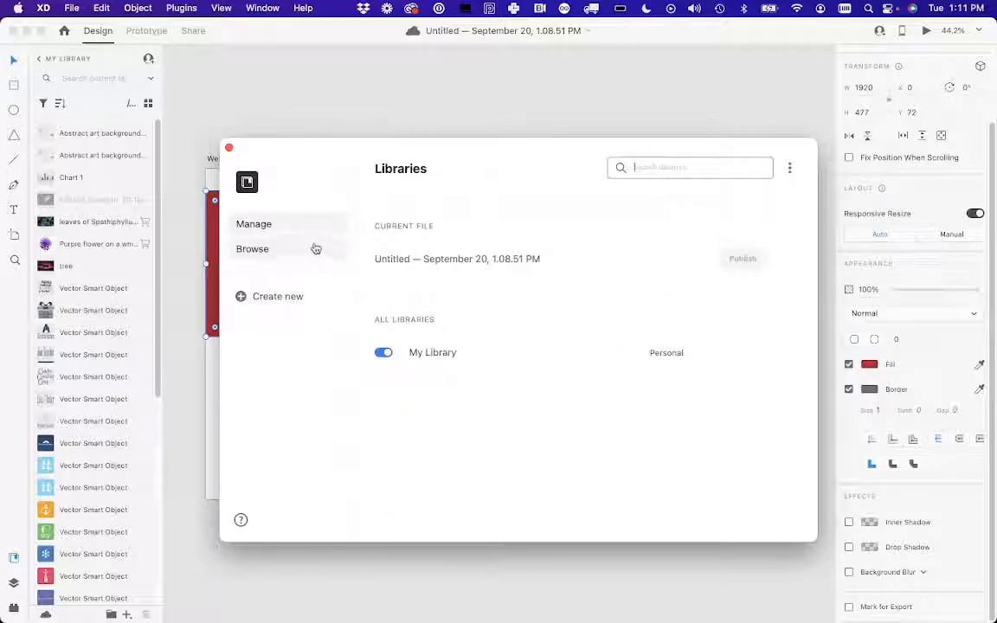
click(254, 250)
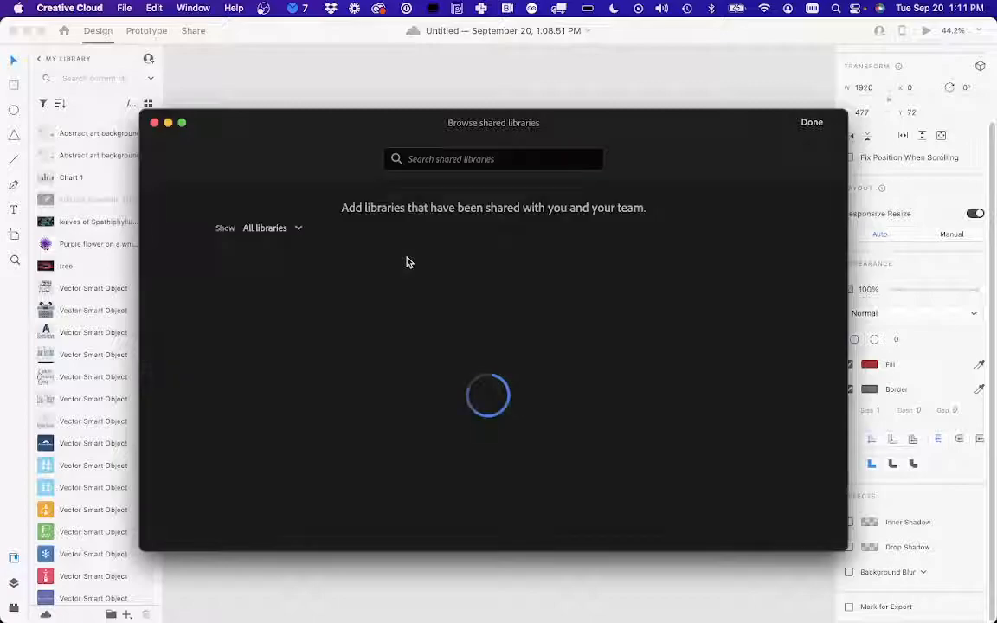
click(812, 123)
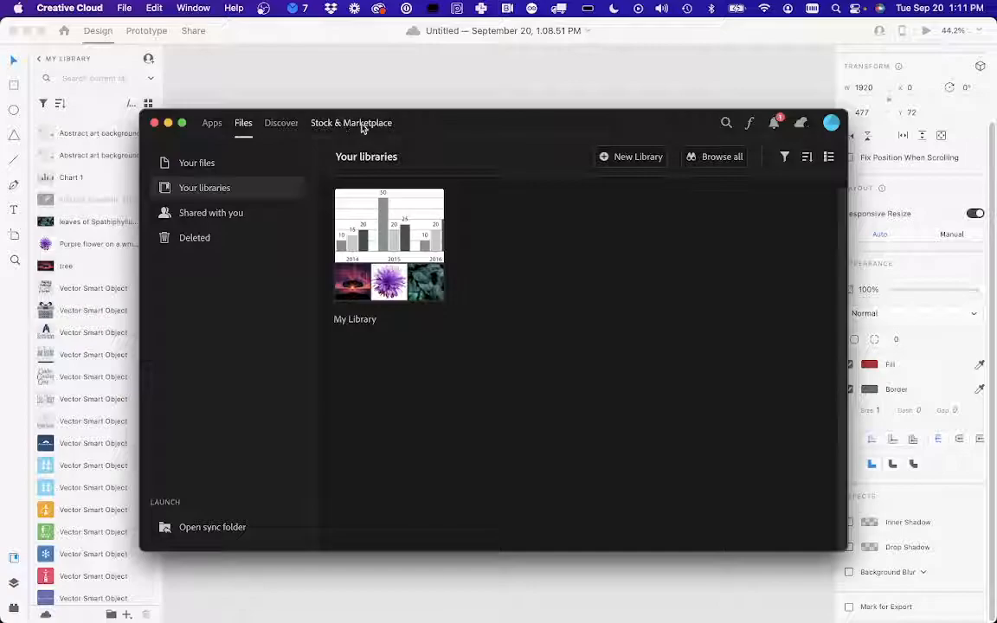
mouse_move(362, 241)
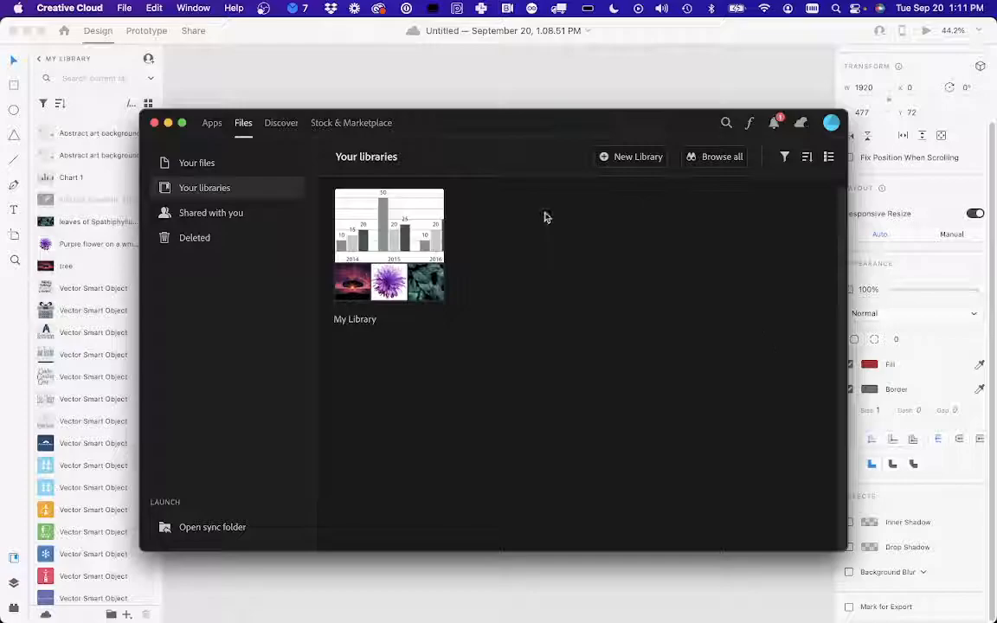
mouse_move(369, 288)
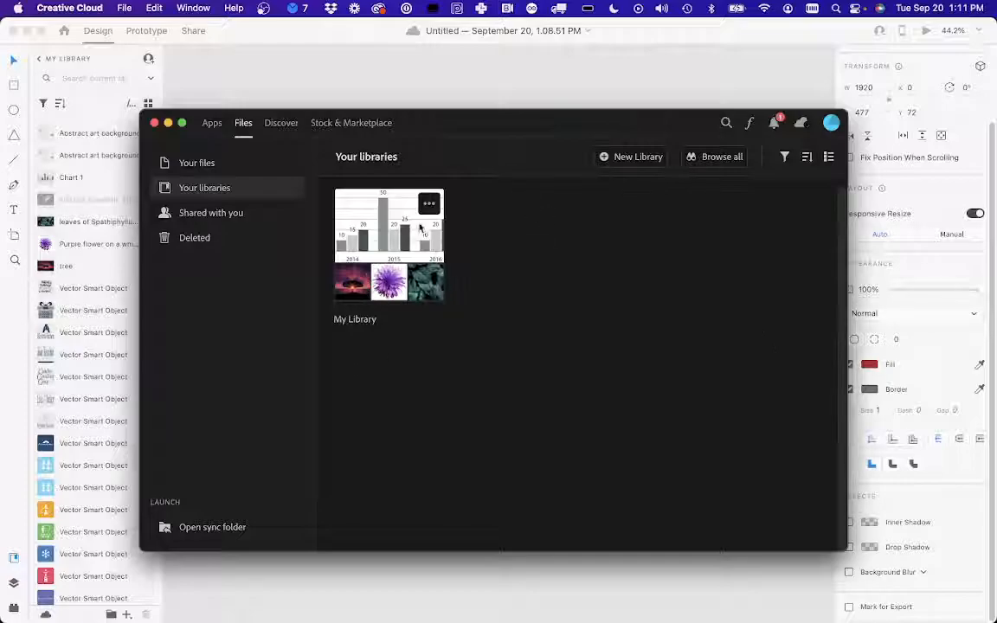
click(386, 237)
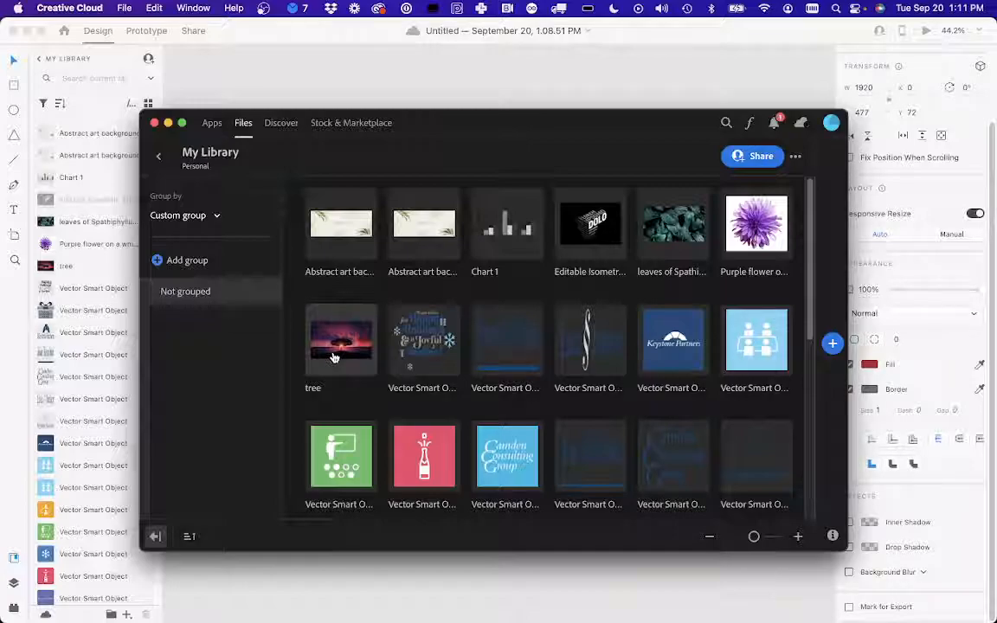
Upload all seven JPEG files from the desktop's Images folder to My Library, and close the Creative Cloud and Libraries windows
click(832, 347)
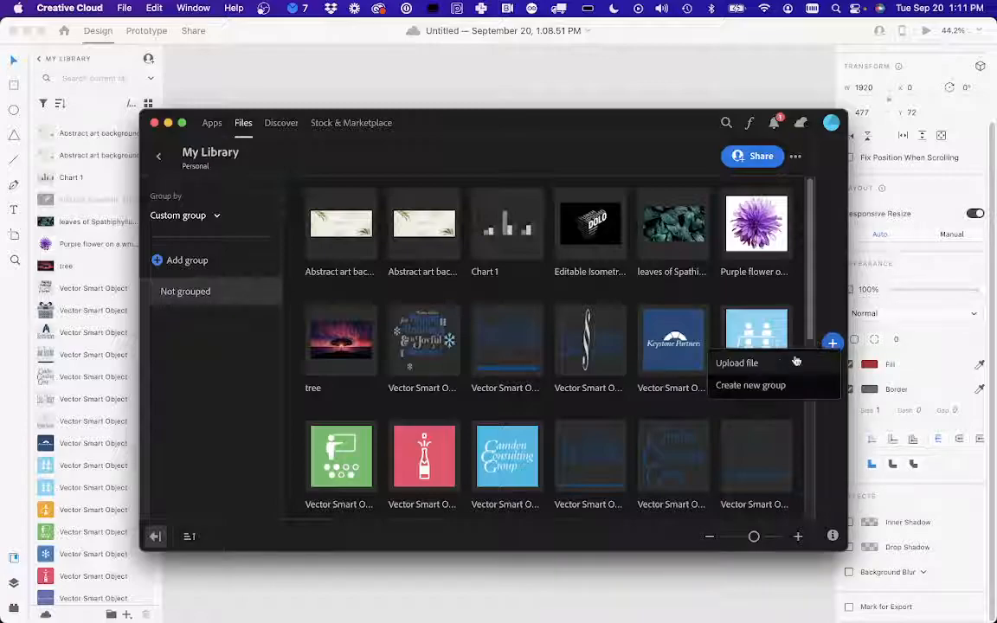
click(738, 363)
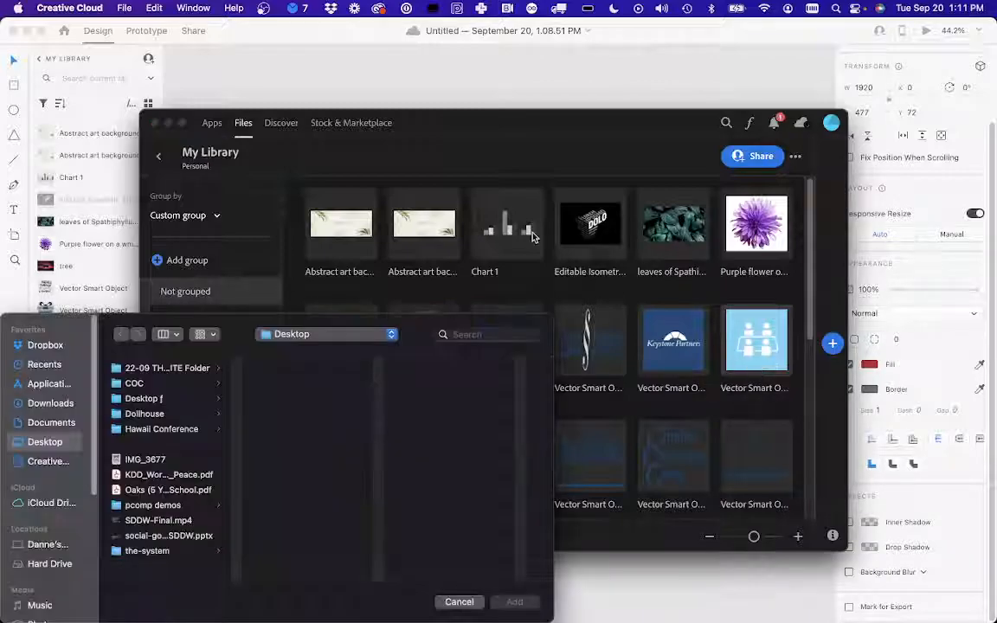
drag(228, 353, 272, 251)
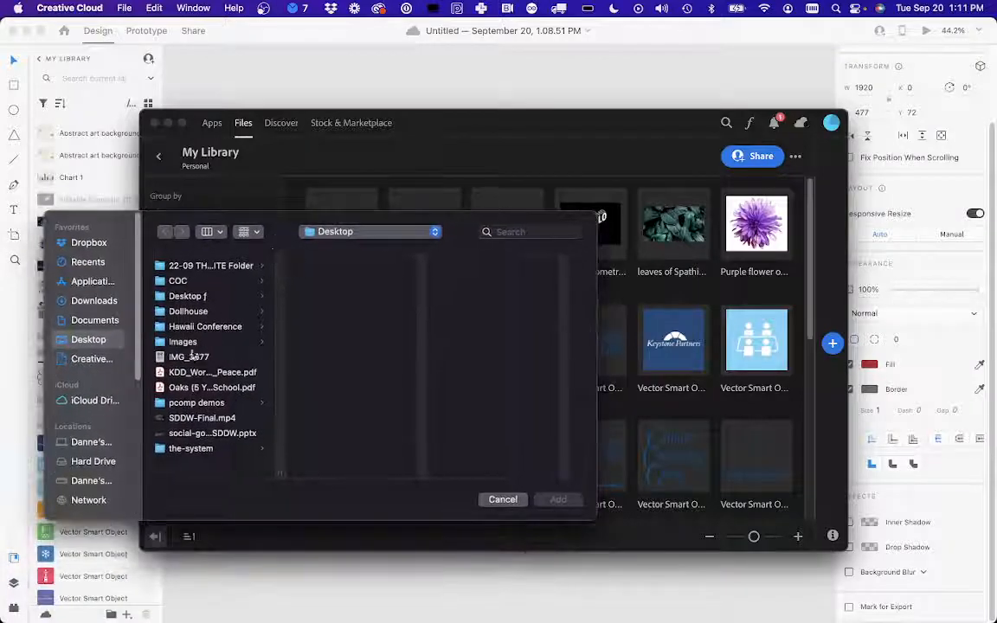
click(185, 342)
click(350, 281)
click(351, 294)
key(Up)
key(Up)
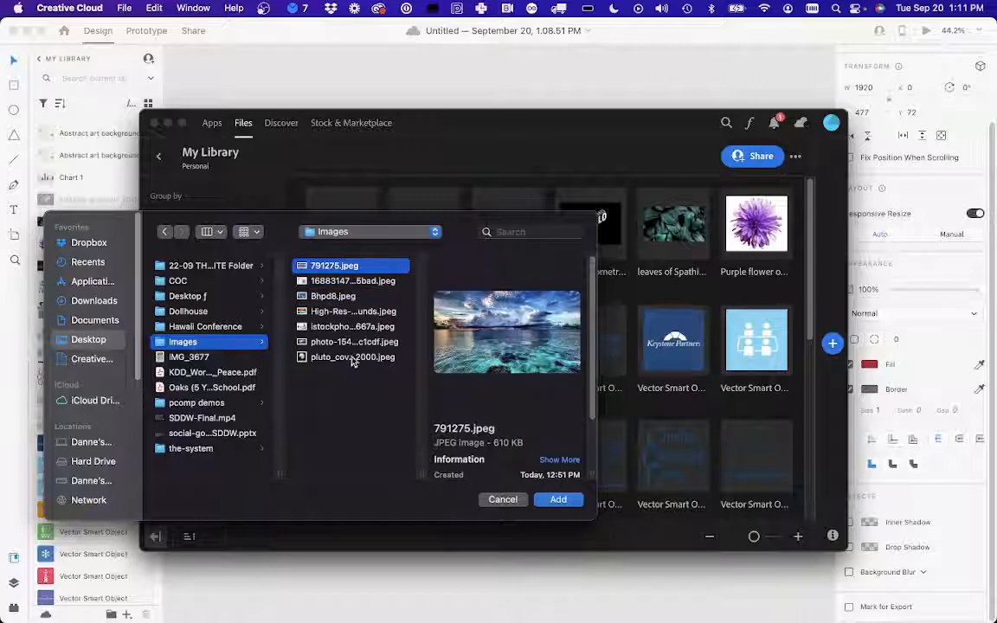
shift+click(352, 358)
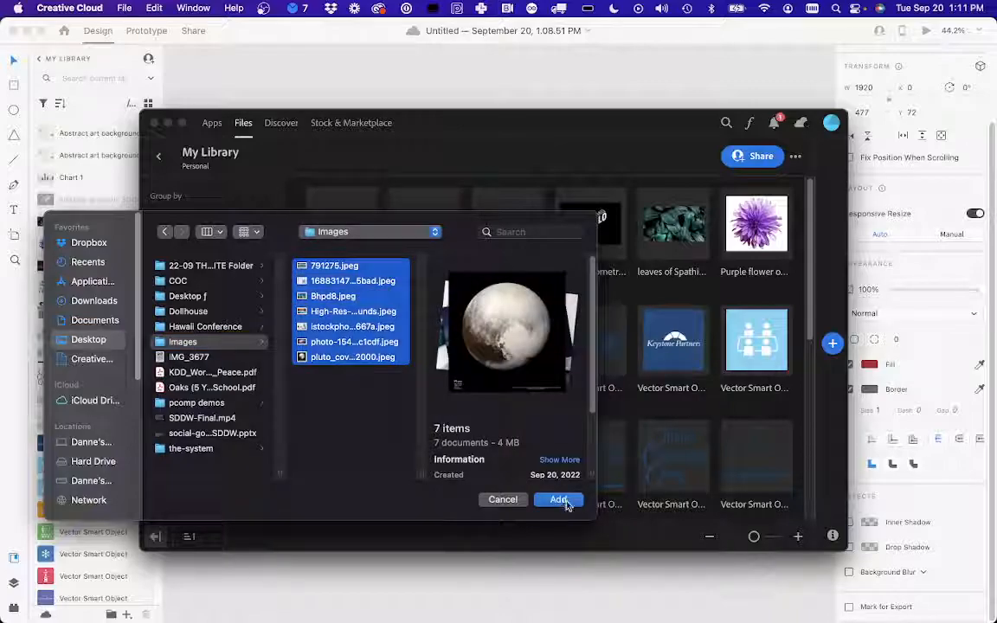
click(567, 499)
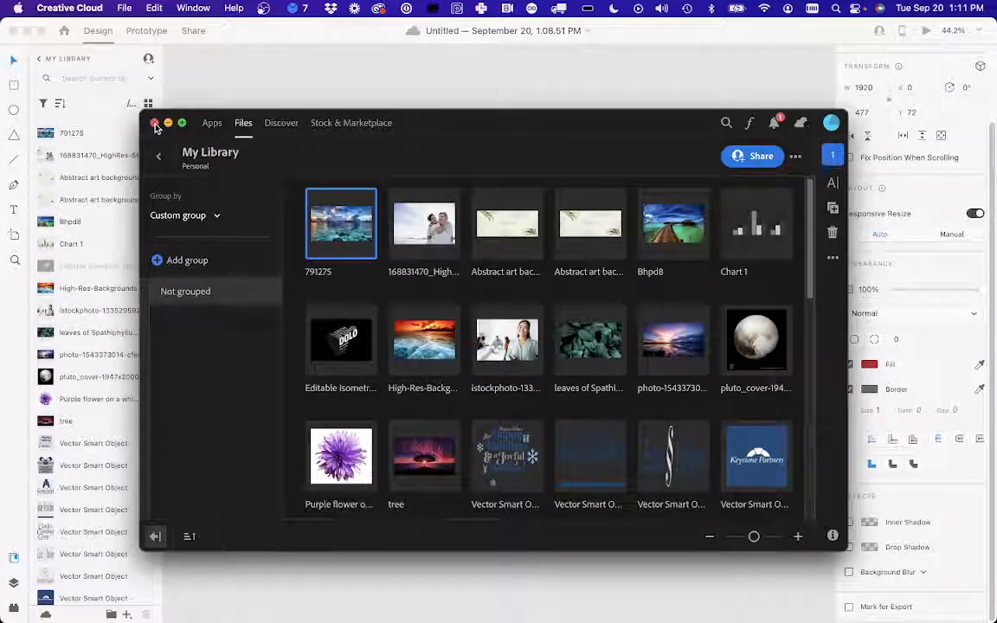
click(154, 125)
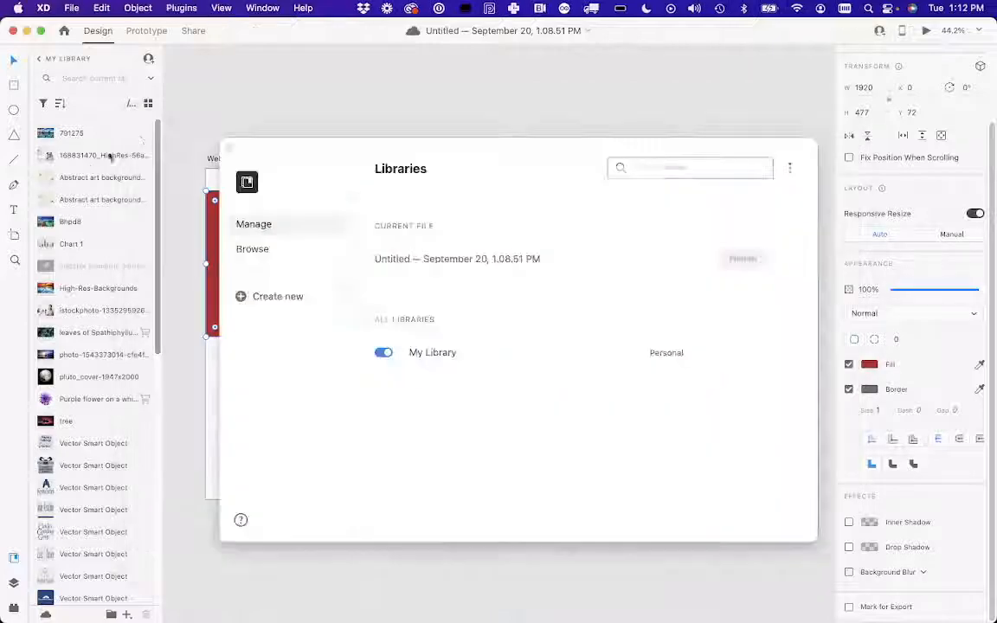
click(229, 149)
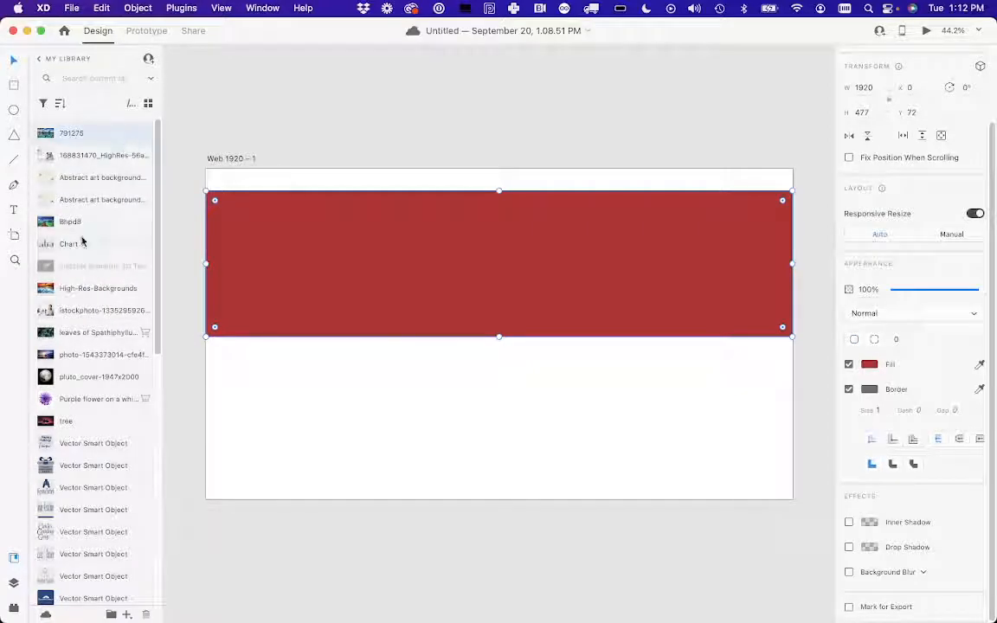
Fill the red rectangle with the Bhpd8 image from My Library
drag(69, 222, 302, 264)
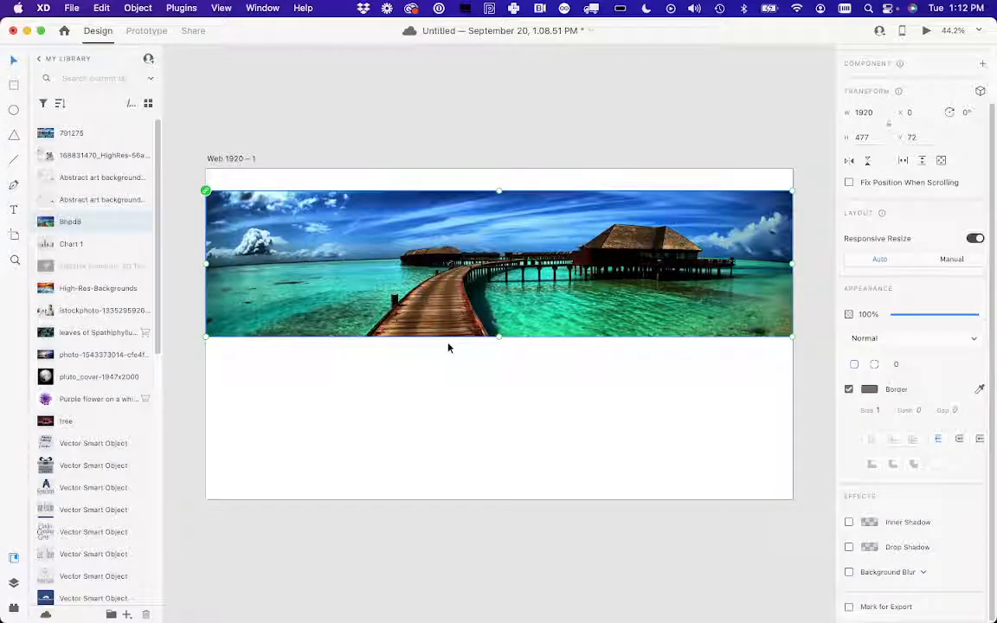
Place the 791275 library image directly on the artboard, move it over the whole artboard, and delete it
drag(62, 132, 367, 374)
drag(499, 418, 330, 196)
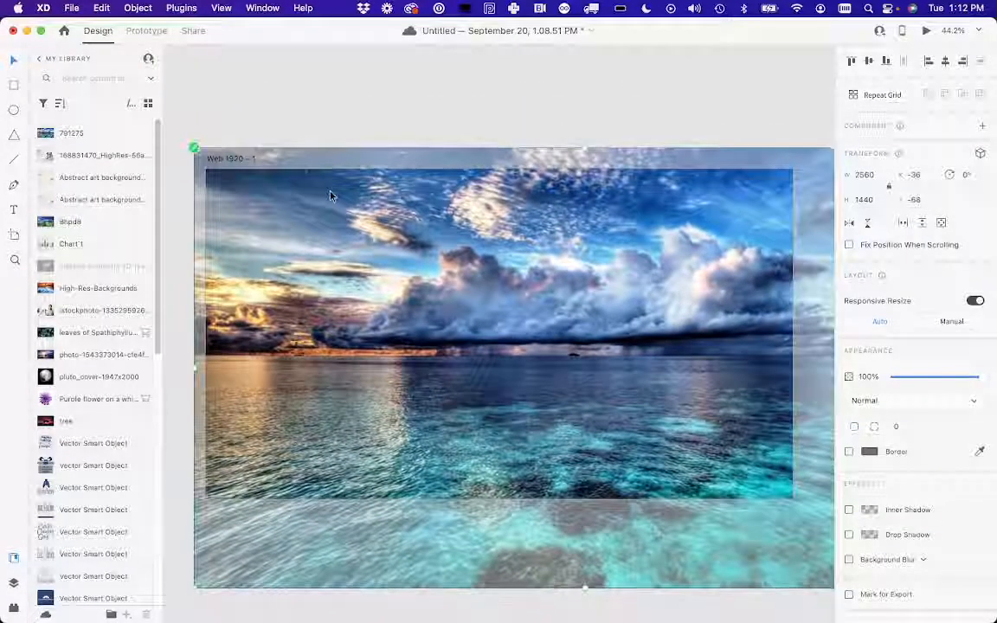
key(Delete)
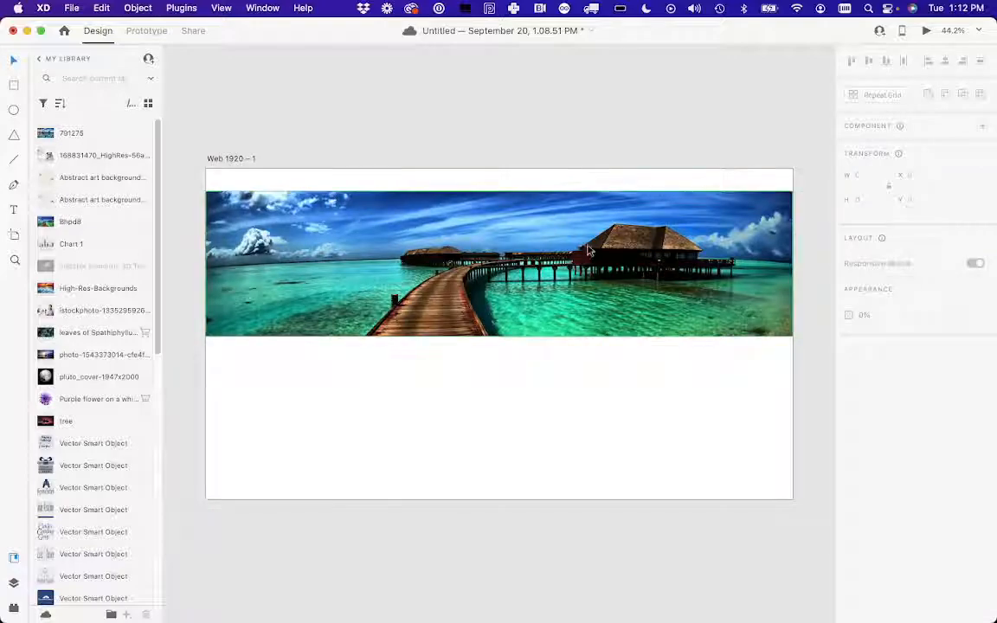
Extend the image-filled rectangle down to the artboard's bottom edge, about 1008 px high
click(522, 331)
drag(499, 337, 497, 502)
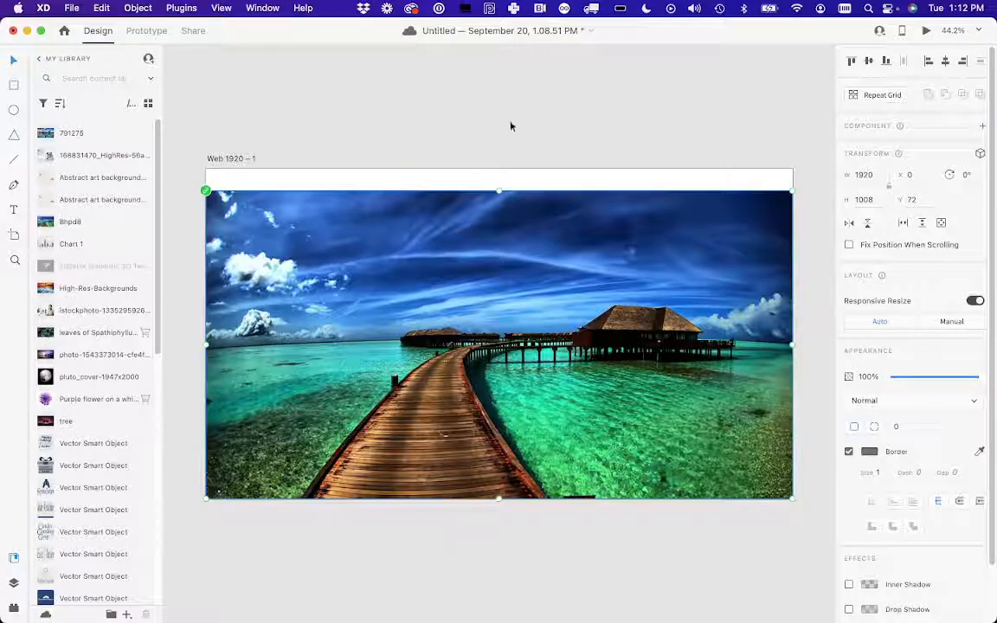
Add the text "This is a website" over the middle of the hero image, centre-aligned at font size 100
click(436, 140)
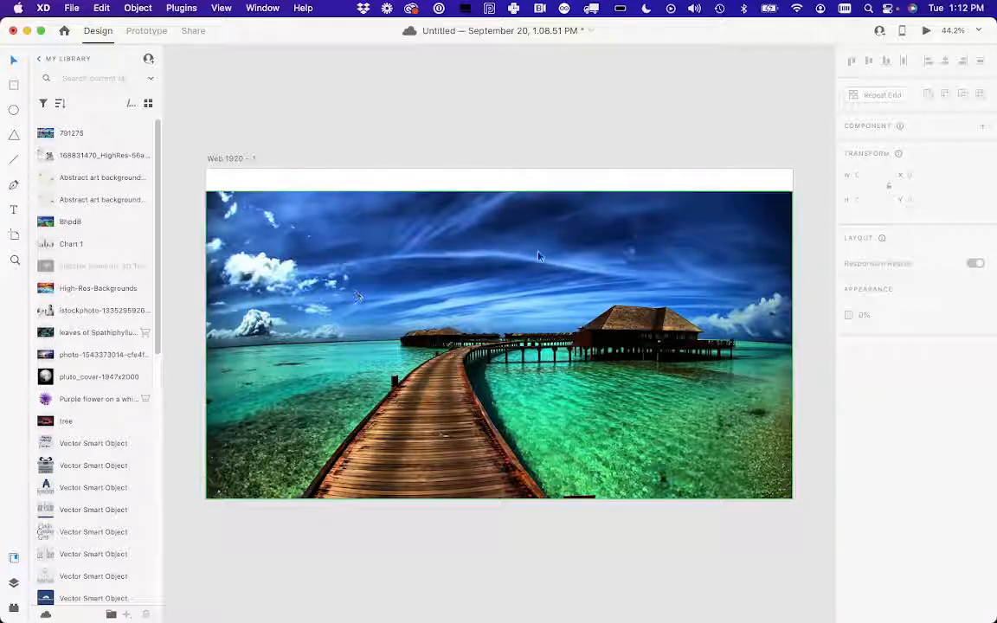
click(13, 211)
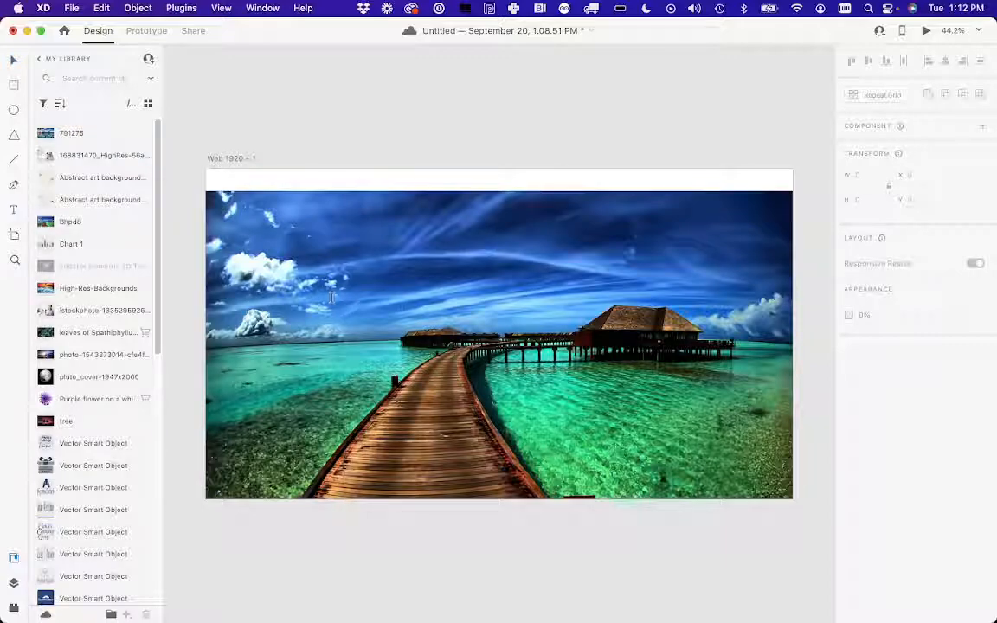
click(498, 333)
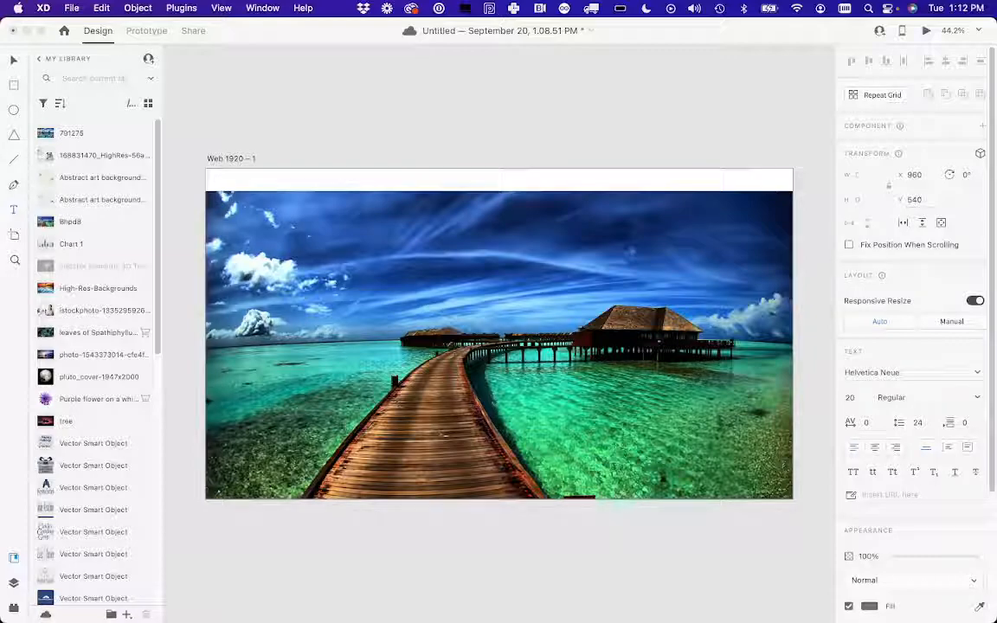
key(super+a)
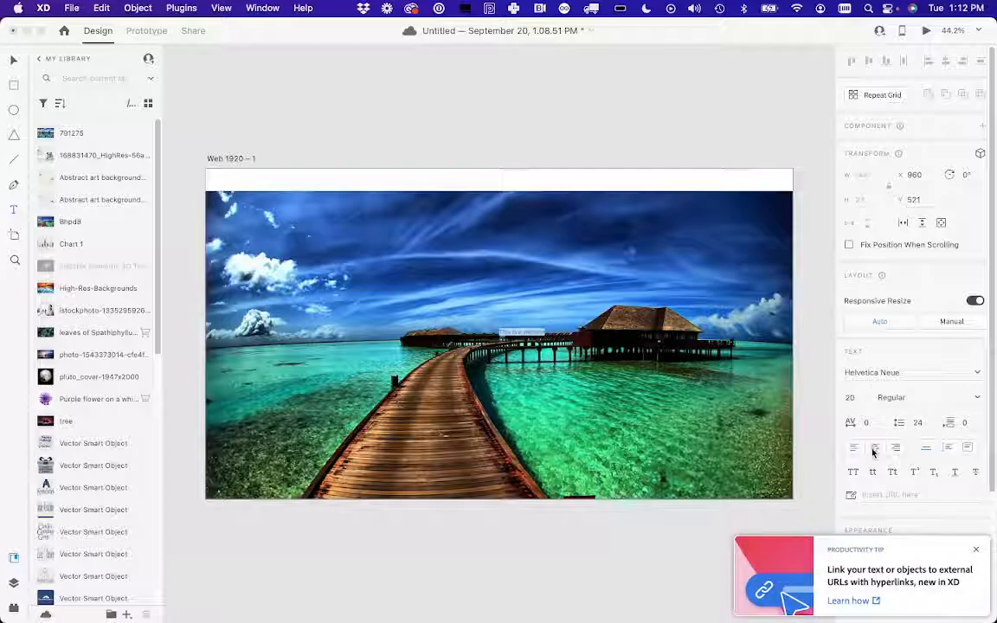
click(855, 397)
text(100)
key(Return)
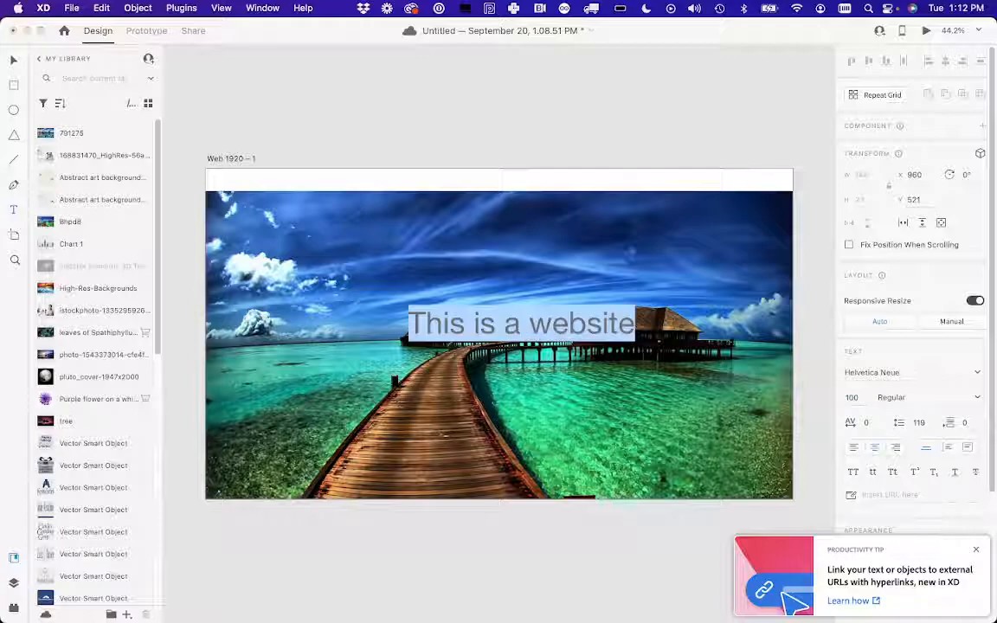
Set the "This is a website" headline to Bold and all uppercase
click(976, 398)
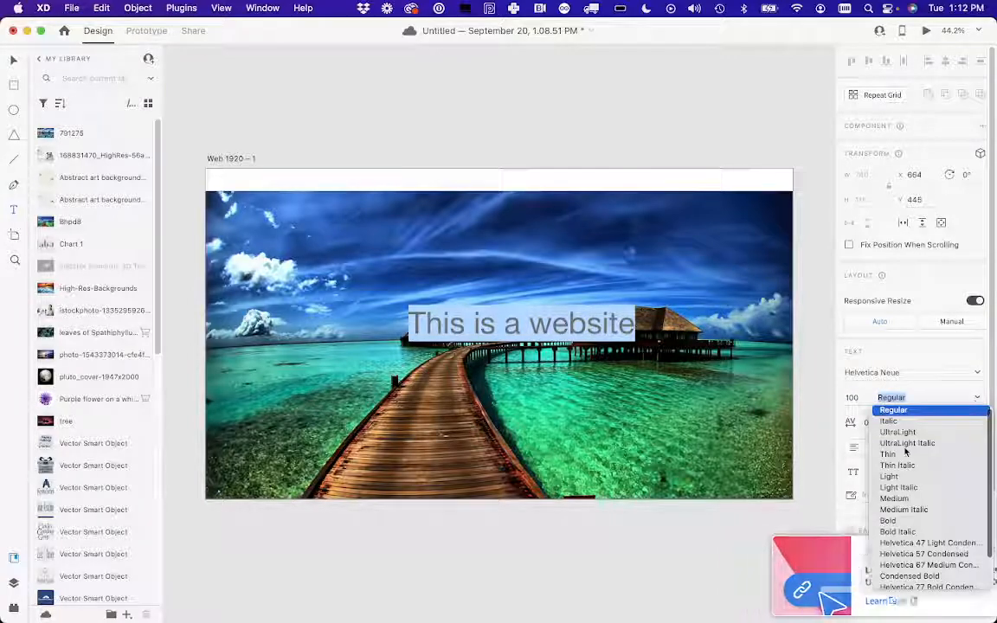
click(889, 524)
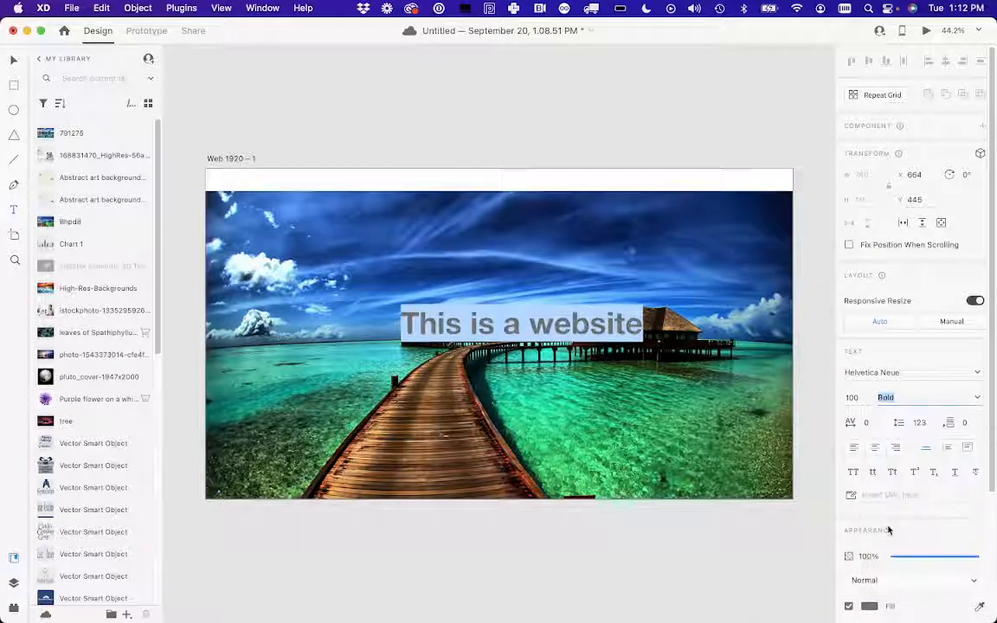
click(853, 471)
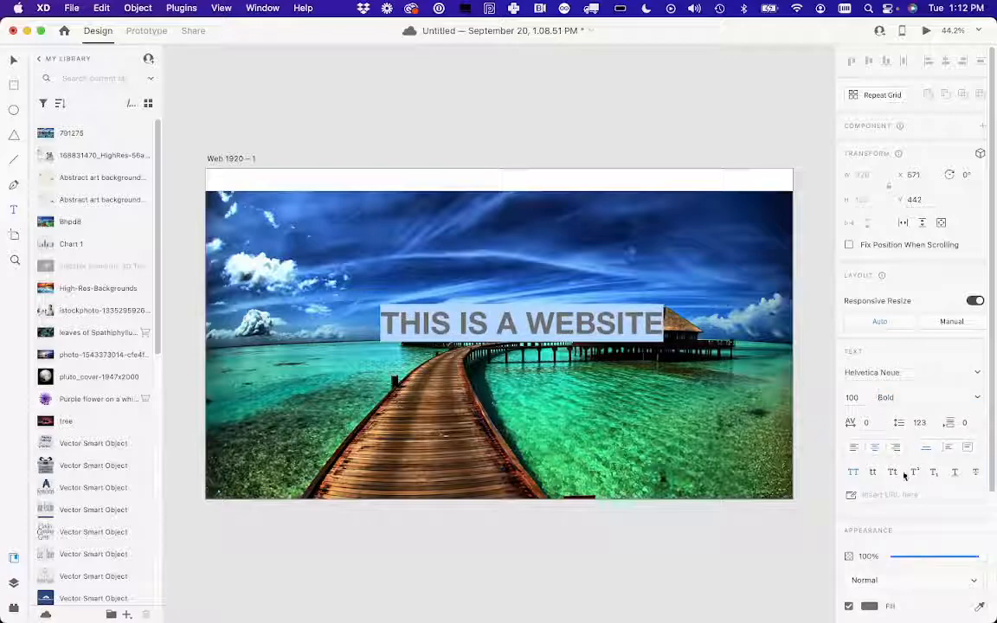
Fill the headline with white (#FFFFFF) and centre it on the hero image
scroll(891, 578, down, 4)
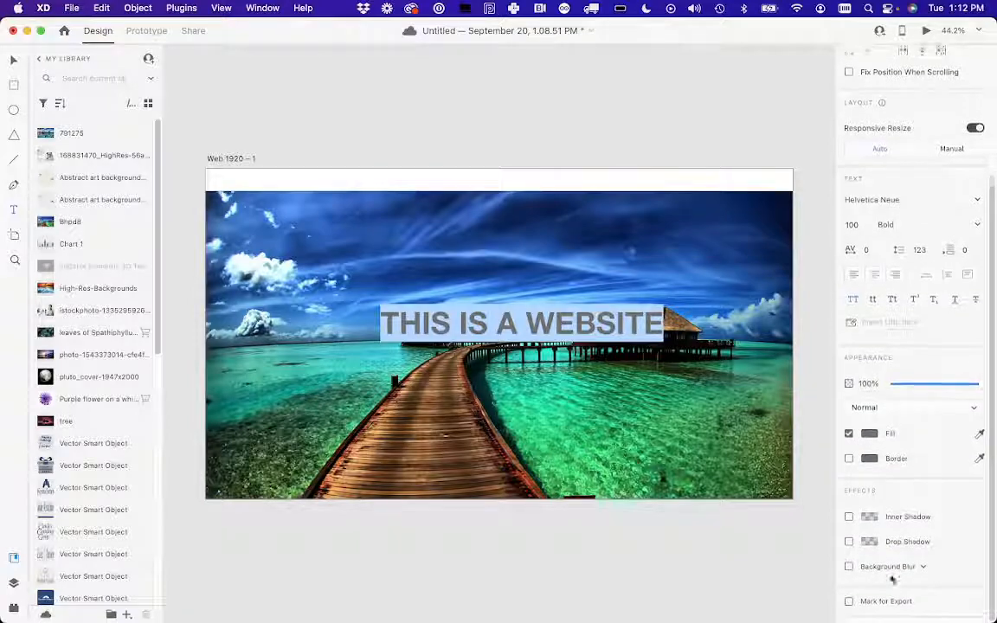
click(873, 441)
drag(752, 438, 654, 325)
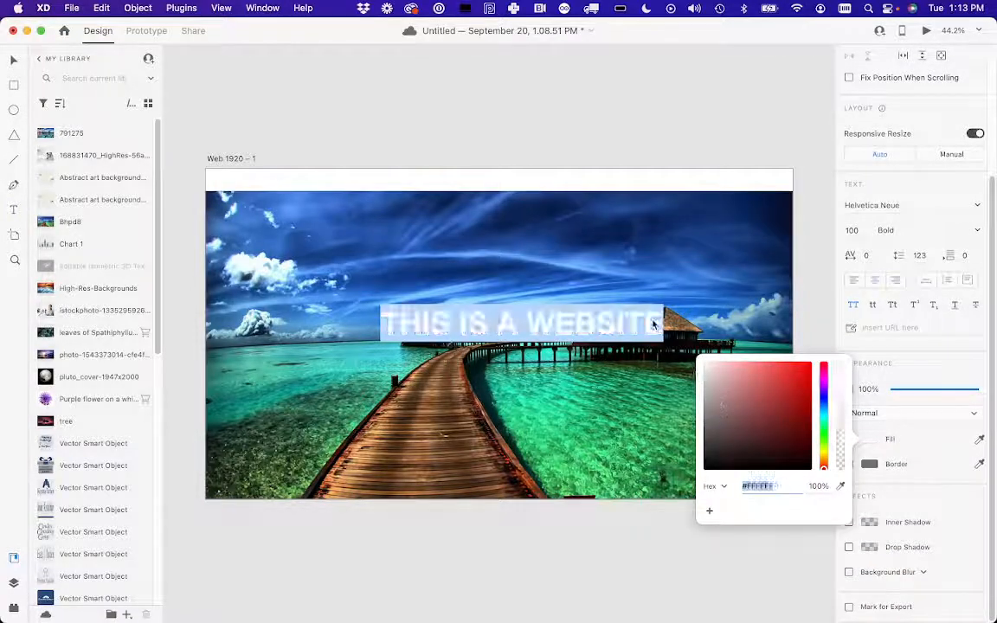
click(742, 139)
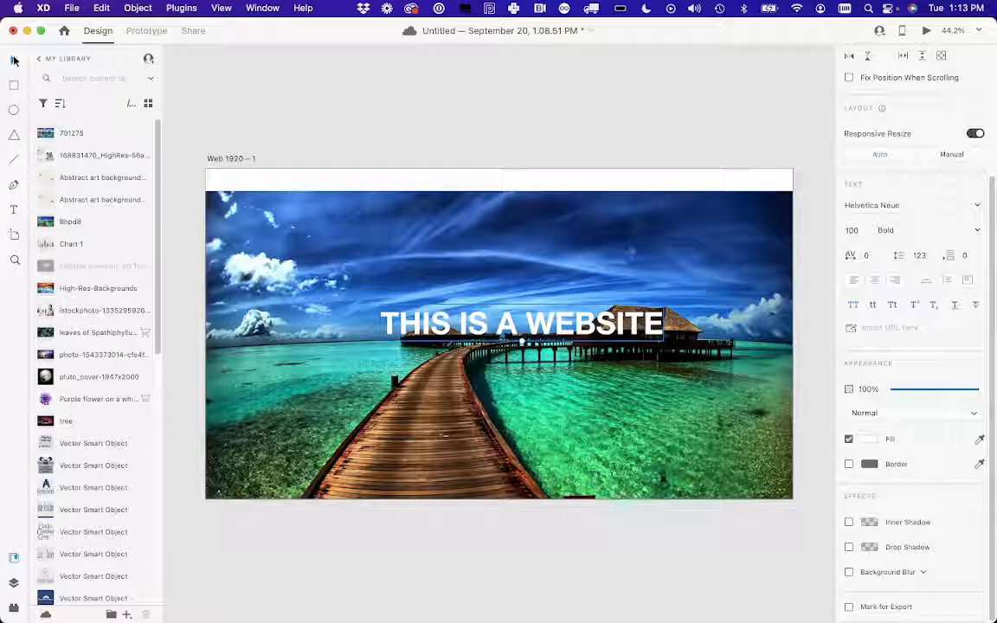
mouse_move(507, 344)
mouse_down()
mouse_move(485, 407)
mouse_move(451, 355)
mouse_move(509, 346)
mouse_up()
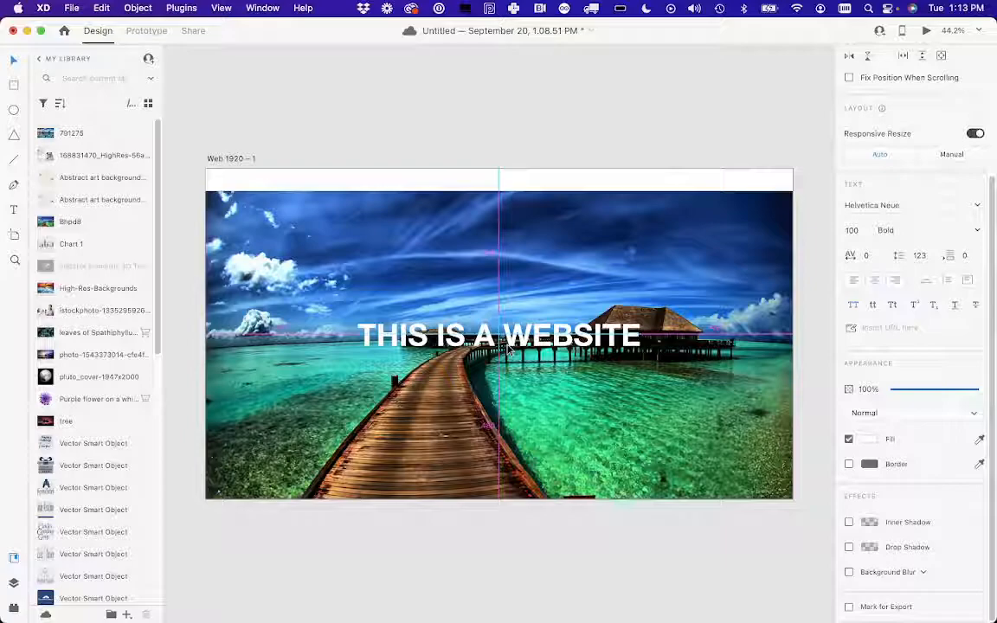
click(641, 102)
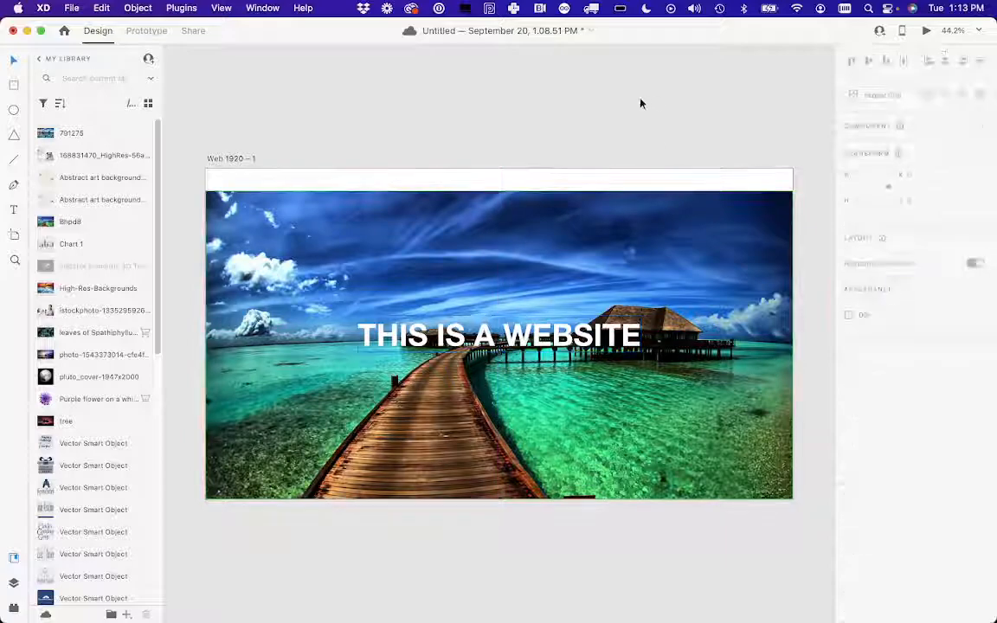
Add the text "Home" at the left end of the white header strip above the hero image
click(16, 208)
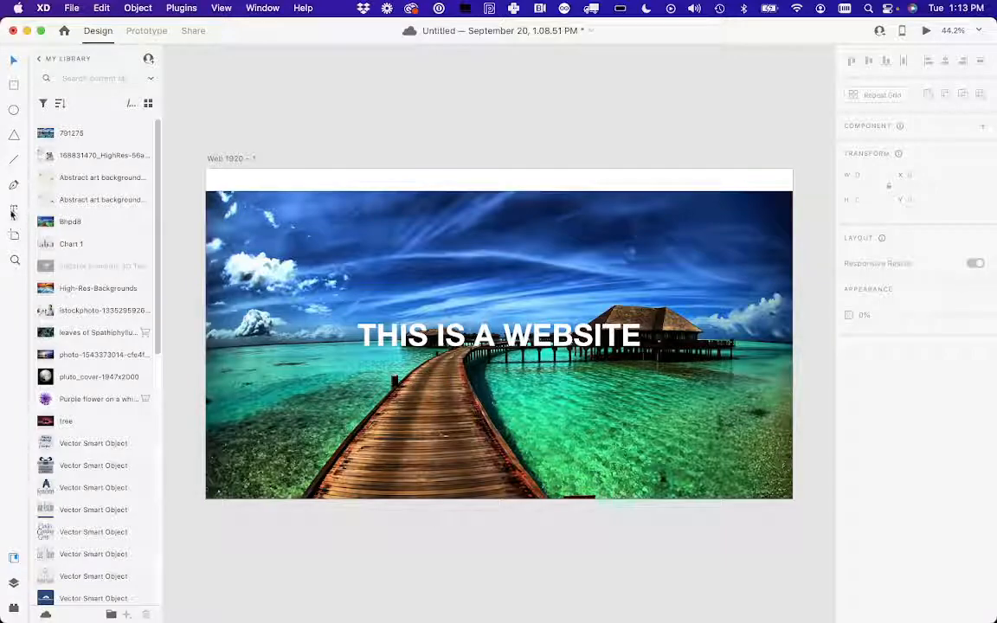
click(219, 180)
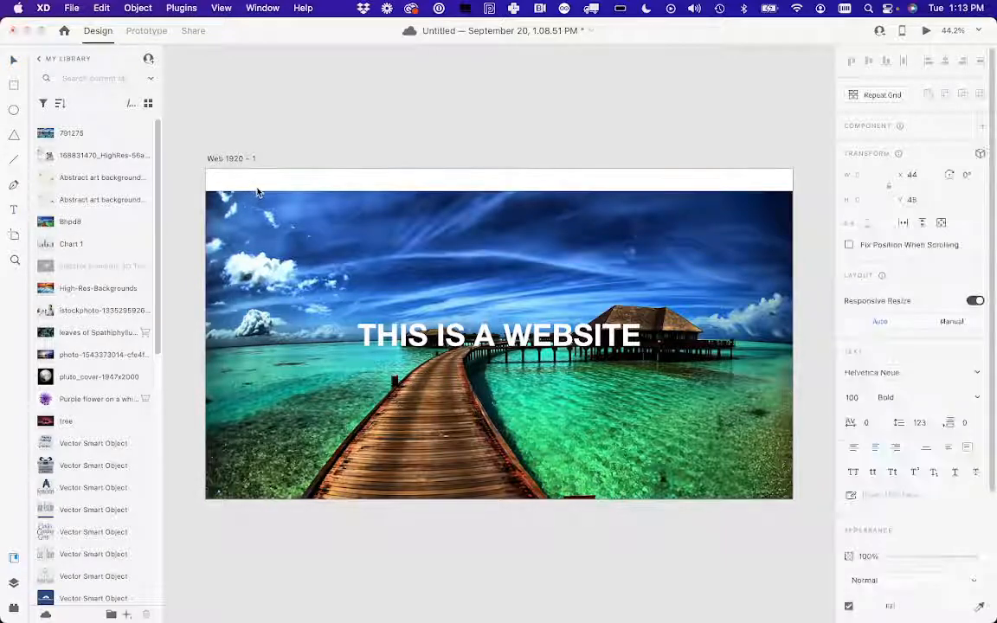
text(Home)
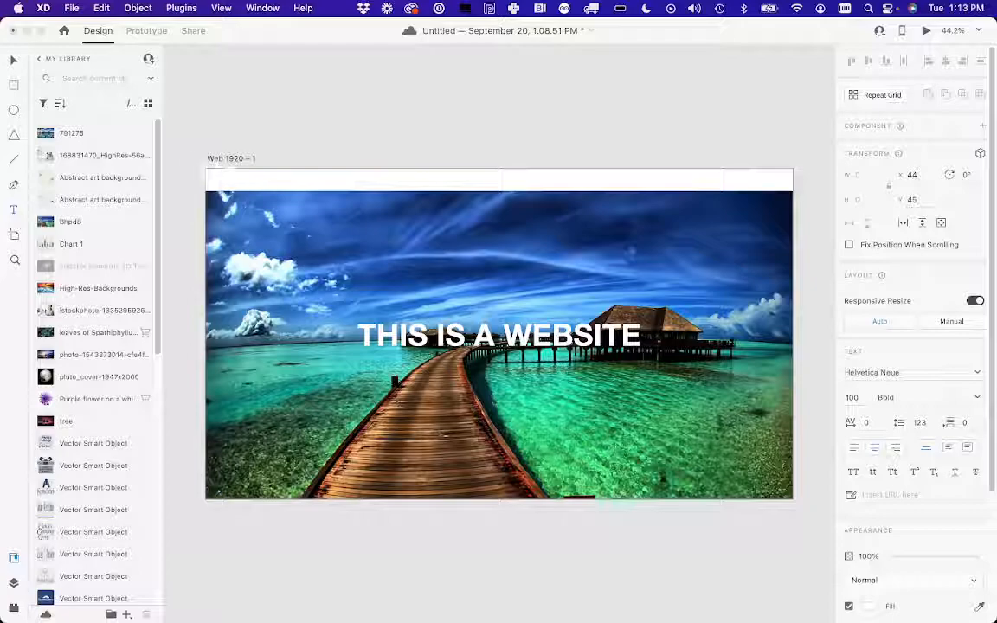
Set the Home text to Regular weight and font size 24
key(super+a)
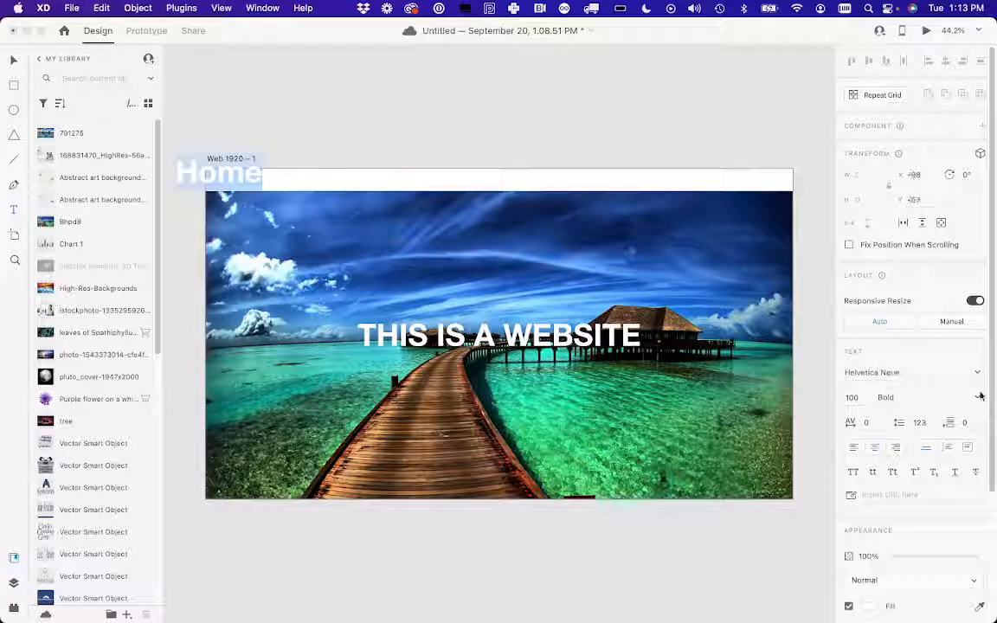
click(976, 399)
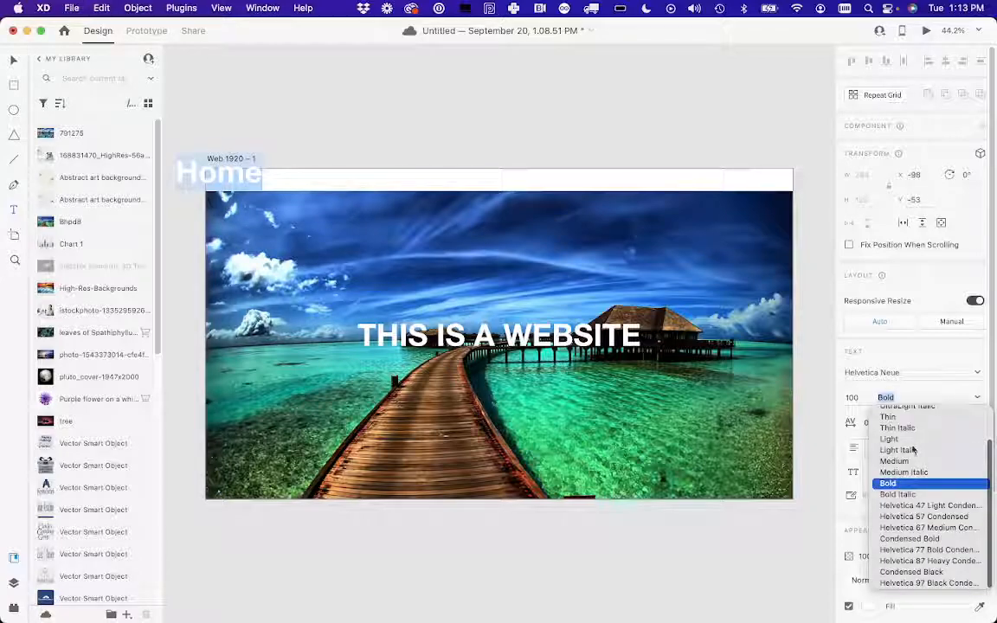
scroll(913, 449, up, 3)
click(900, 415)
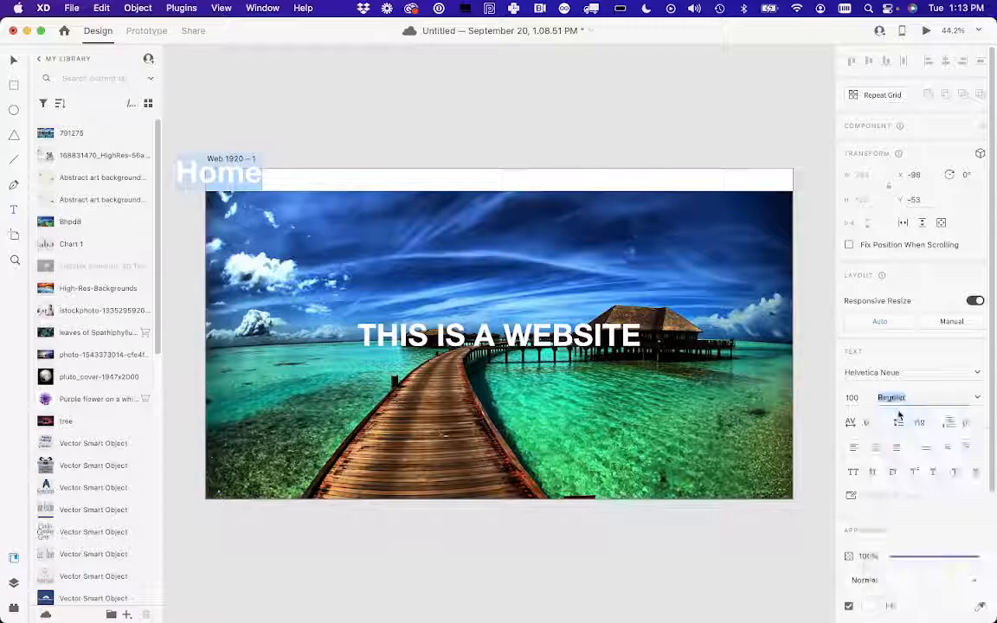
click(862, 399)
text(24)
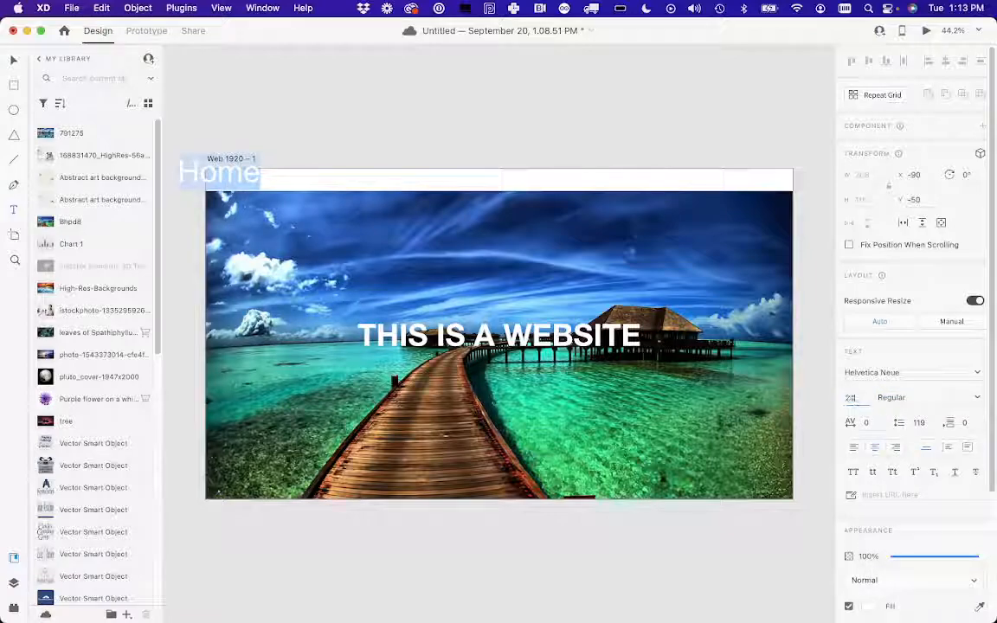
key(Return)
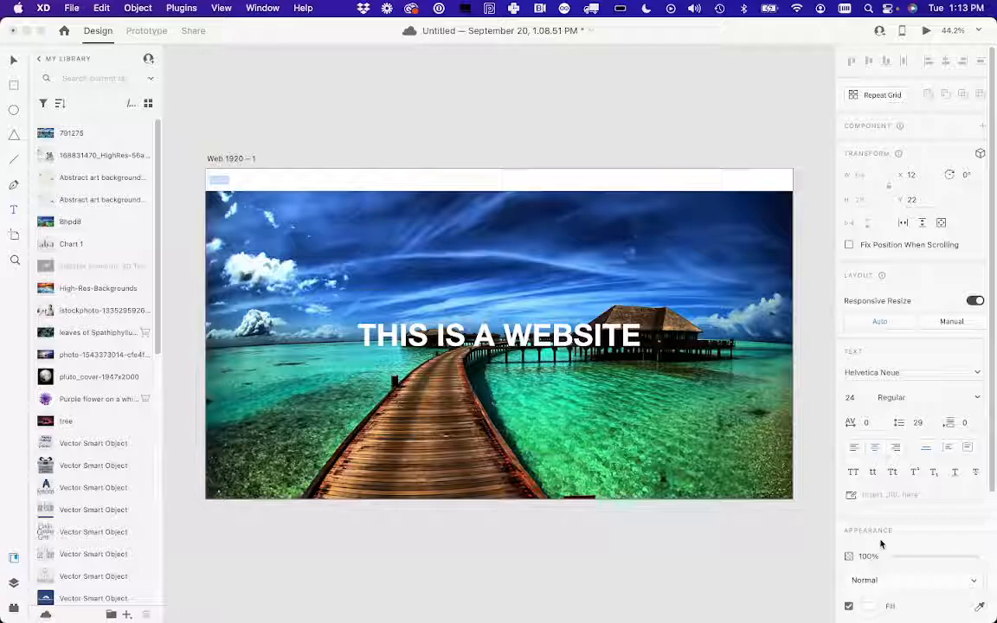
Format the Home text in black (#000000) Bold and left-align it
scroll(881, 544, down, 3)
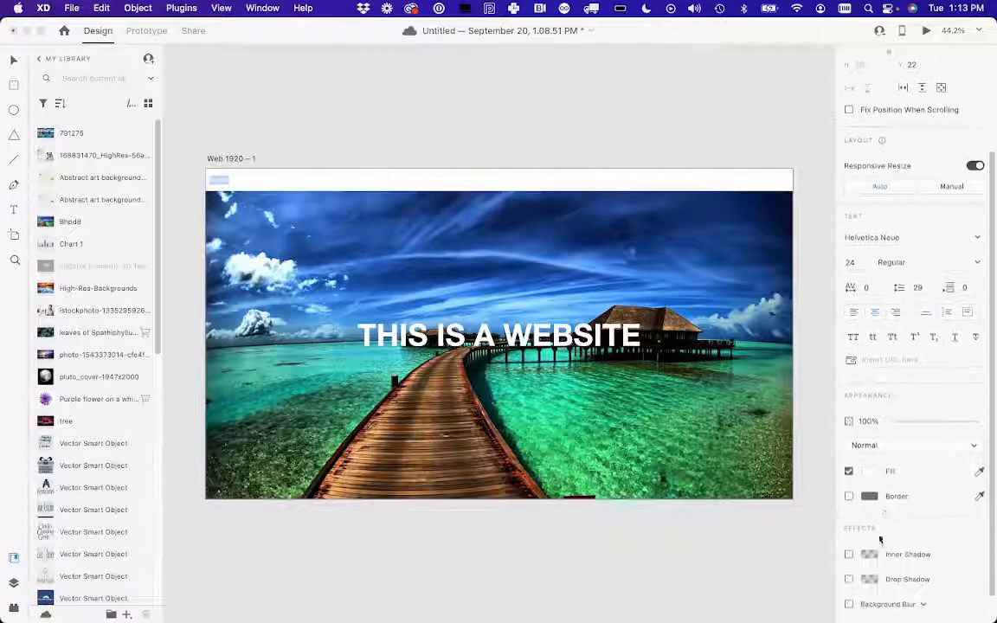
click(869, 473)
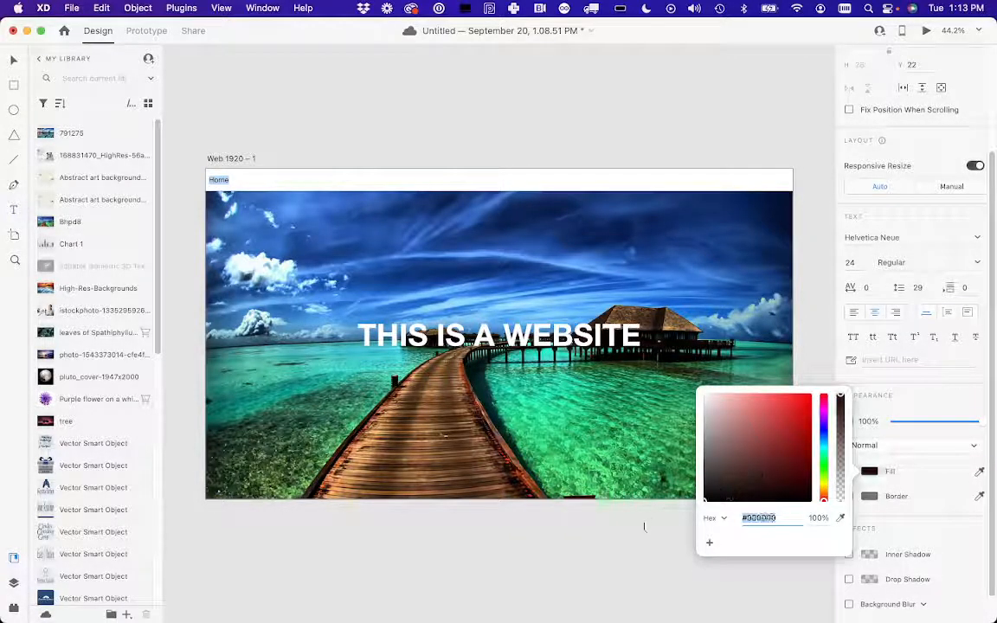
click(930, 394)
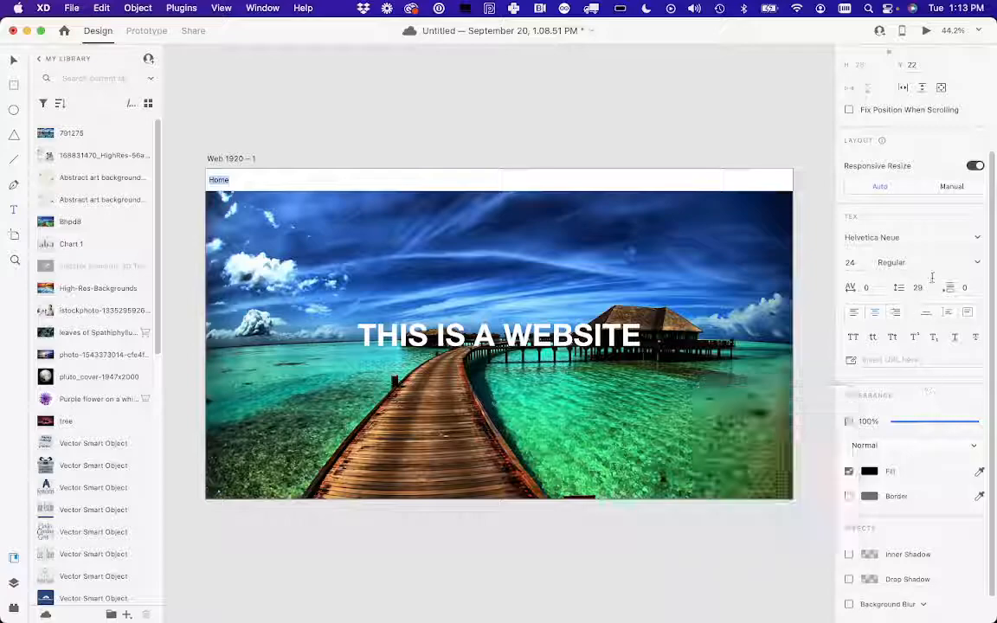
click(979, 263)
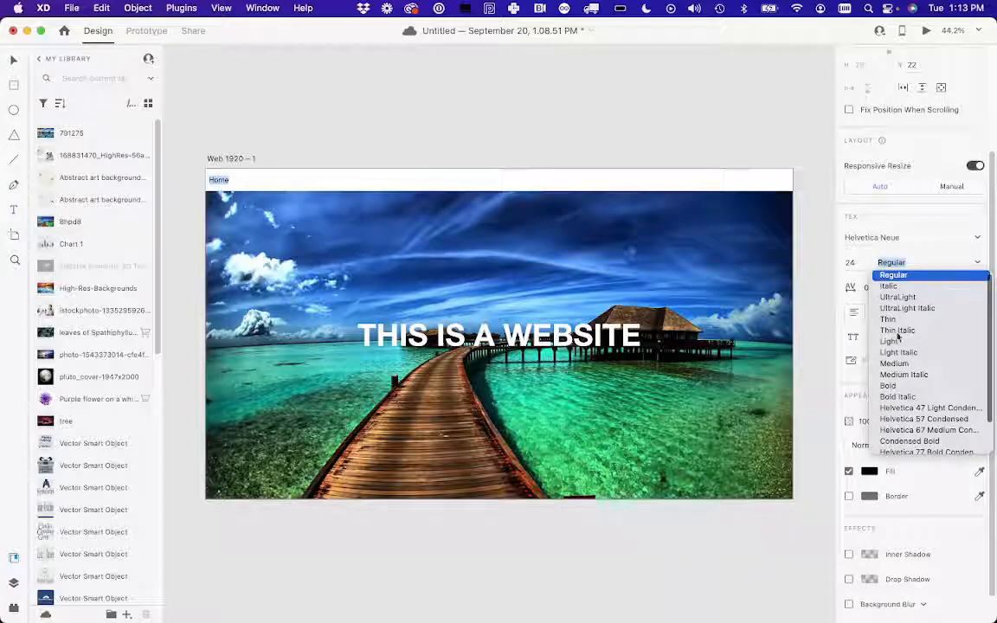
click(888, 386)
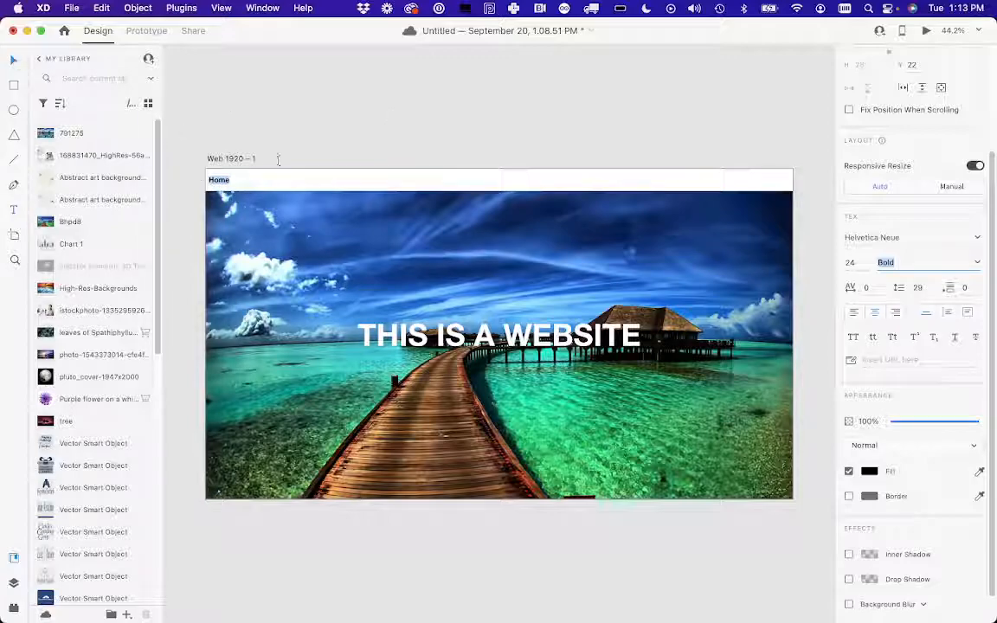
key(Escape)
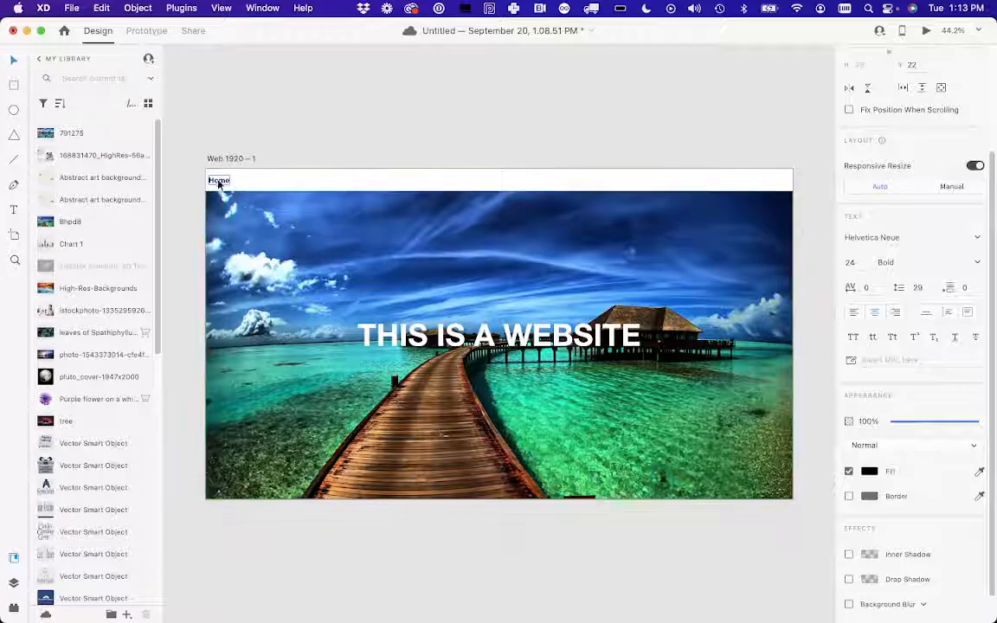
click(856, 315)
Duplicate the Home text to its right in the header and change the copy to "Blog"
drag(222, 183, 253, 185)
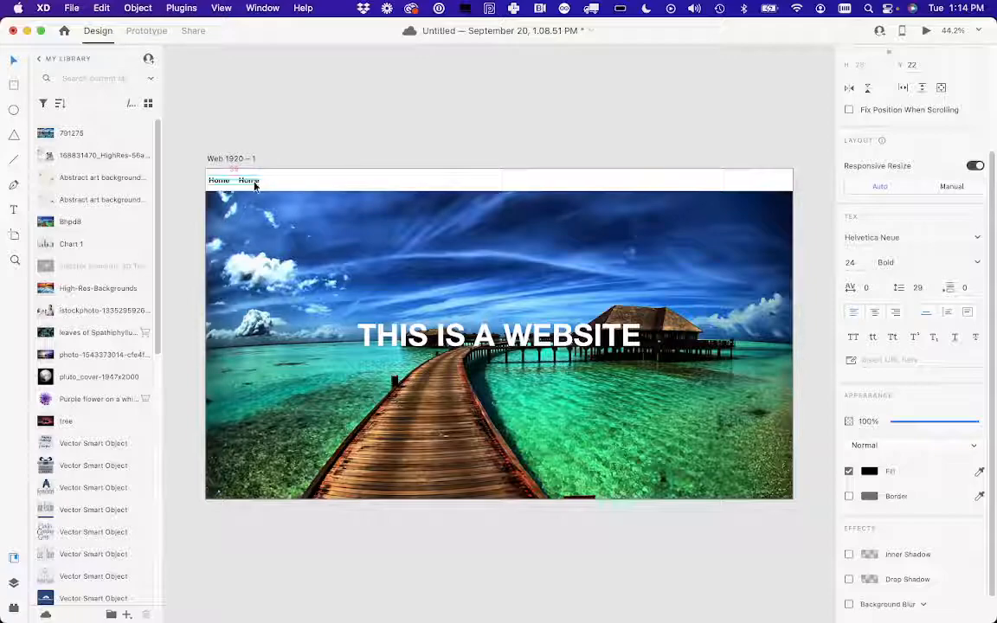
click(253, 184)
double_click(251, 182)
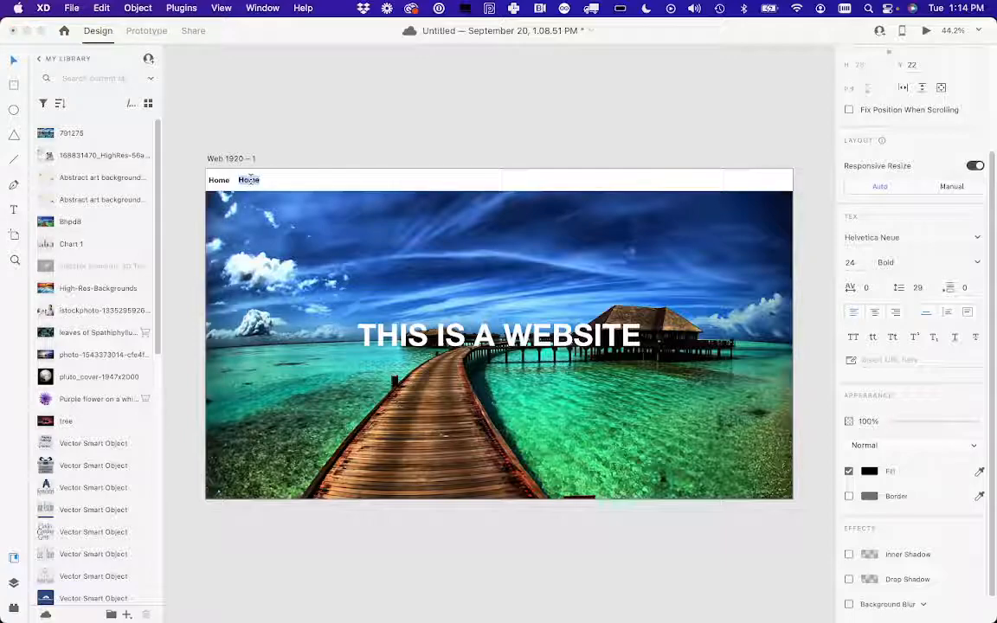
text(B)
key(Escape)
Duplicate the Blog text to its right in the header and change the copy to "Contact Us"
drag(249, 181, 277, 181)
double_click(271, 181)
text(Contact Us)
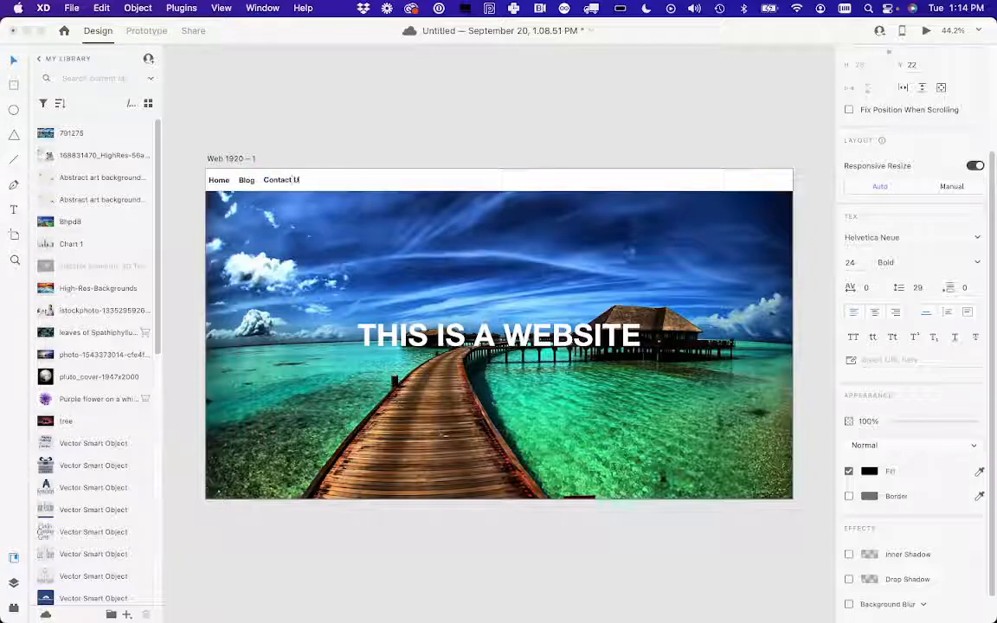
click(381, 116)
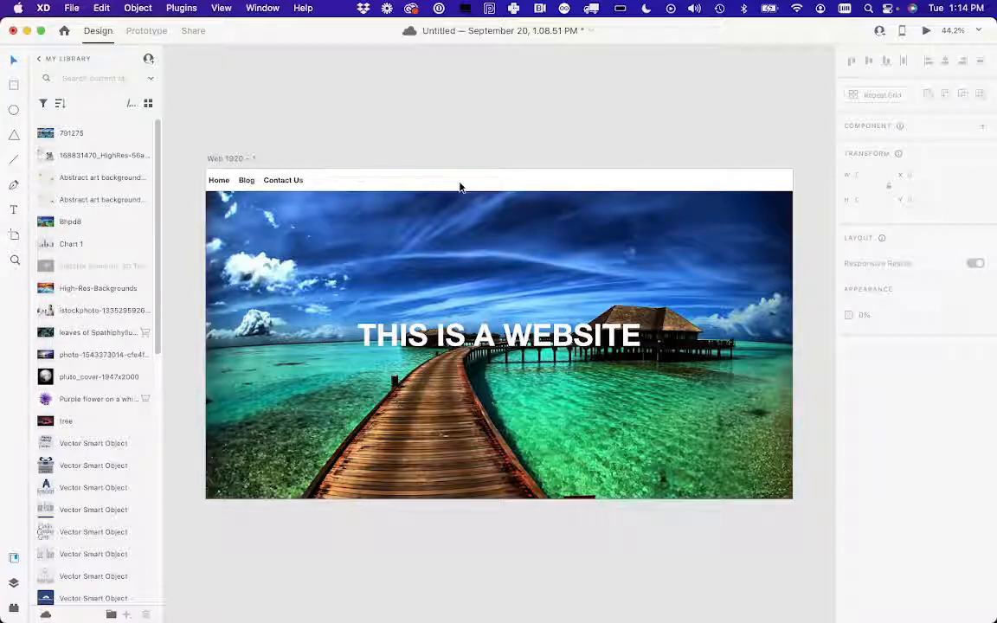
Rename the Web 1920 artboard as "Homepage"
click(226, 159)
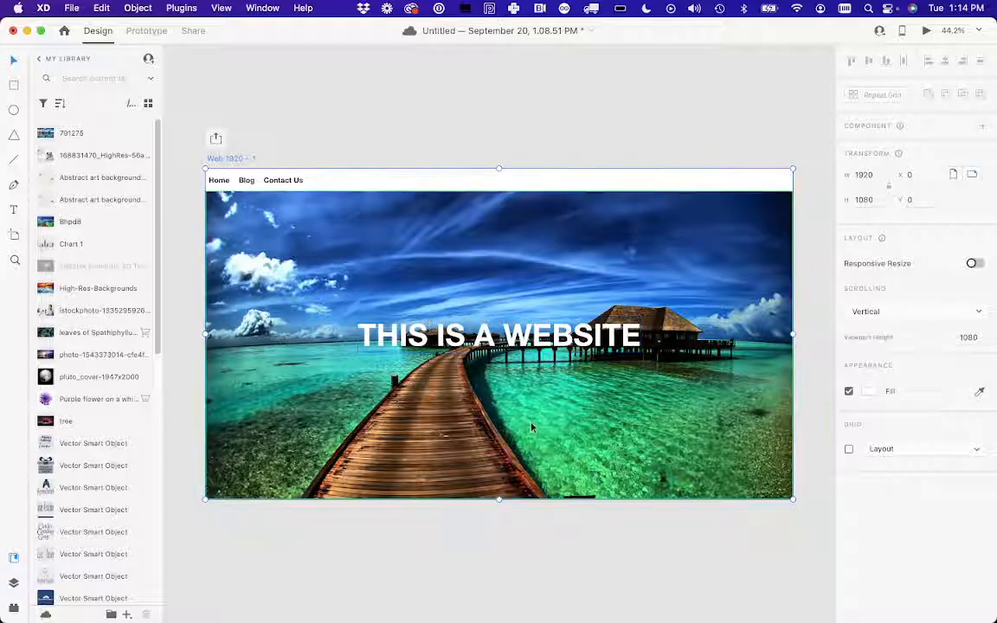
double_click(239, 159)
key(BackSpace)
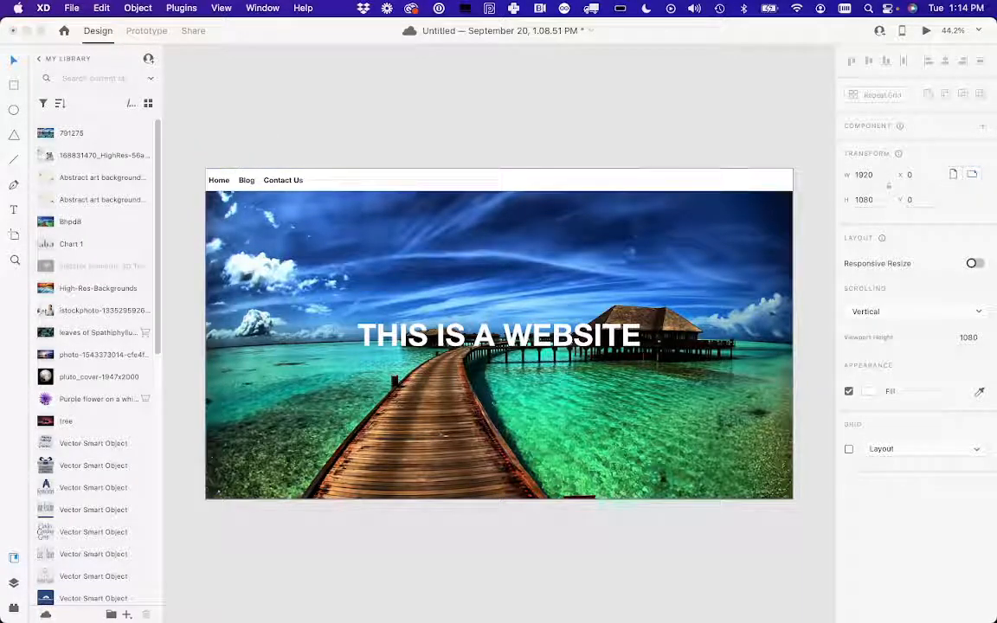
text(H)
click(334, 141)
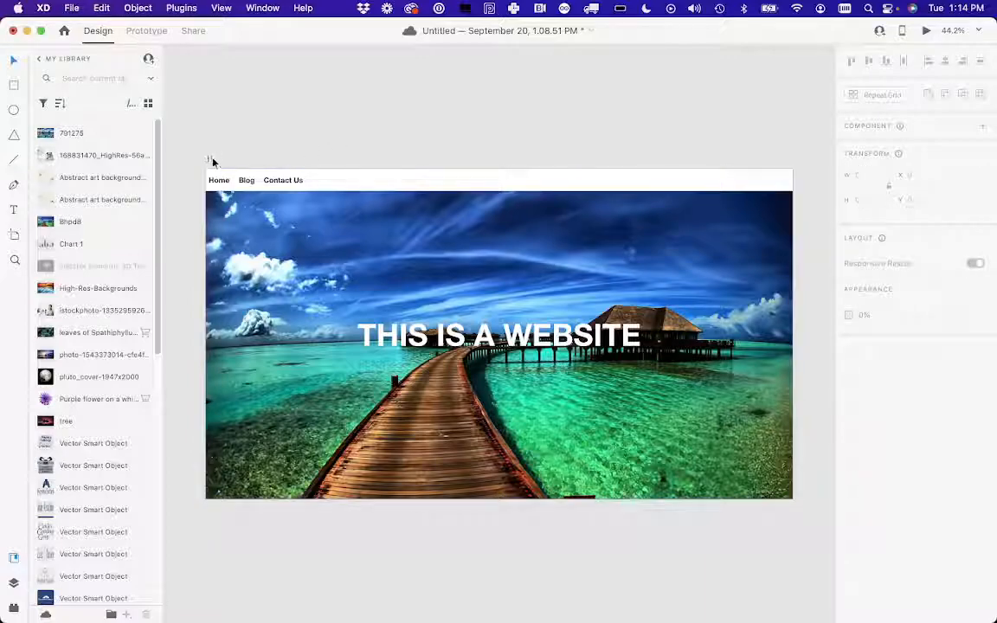
click(210, 159)
text(omepage)
key(Return)
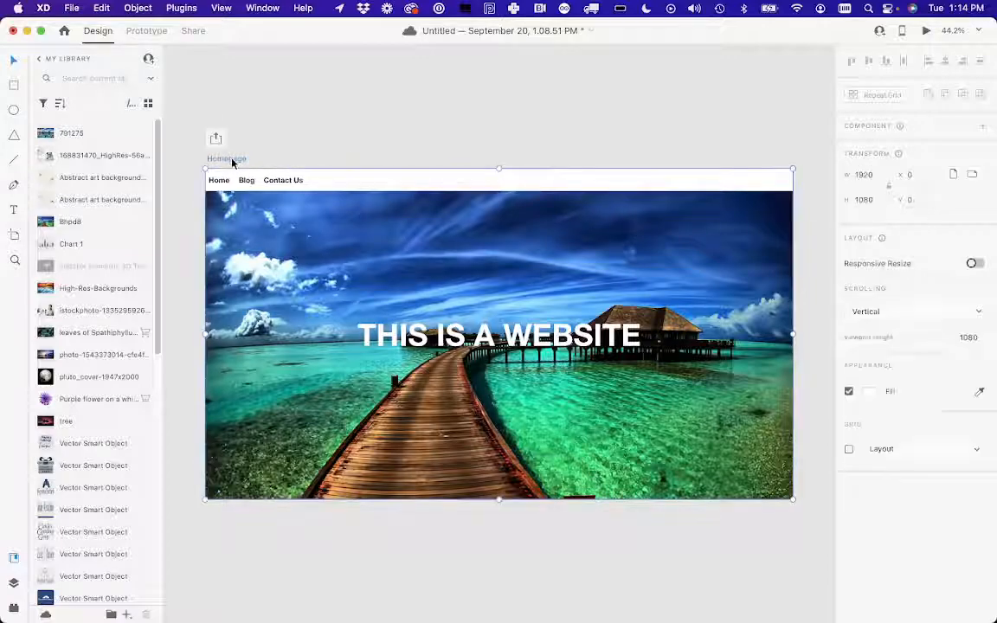
Extend the Homepage artboard downward to a height of about 2033, leaving empty space below the hero image
scroll(510, 505, down, 5)
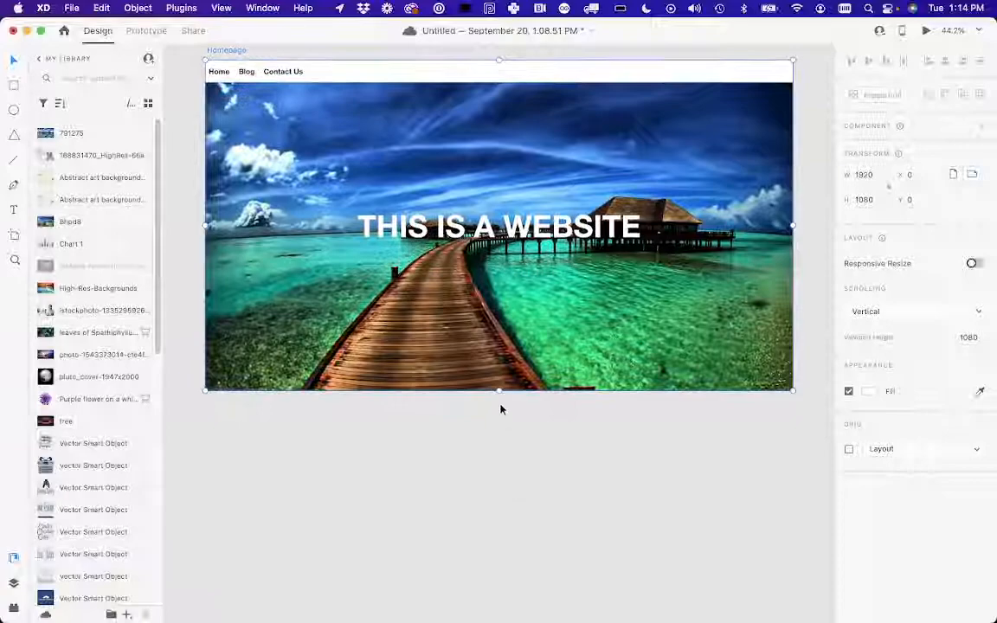
drag(498, 392, 487, 606)
scroll(595, 488, up, 3)
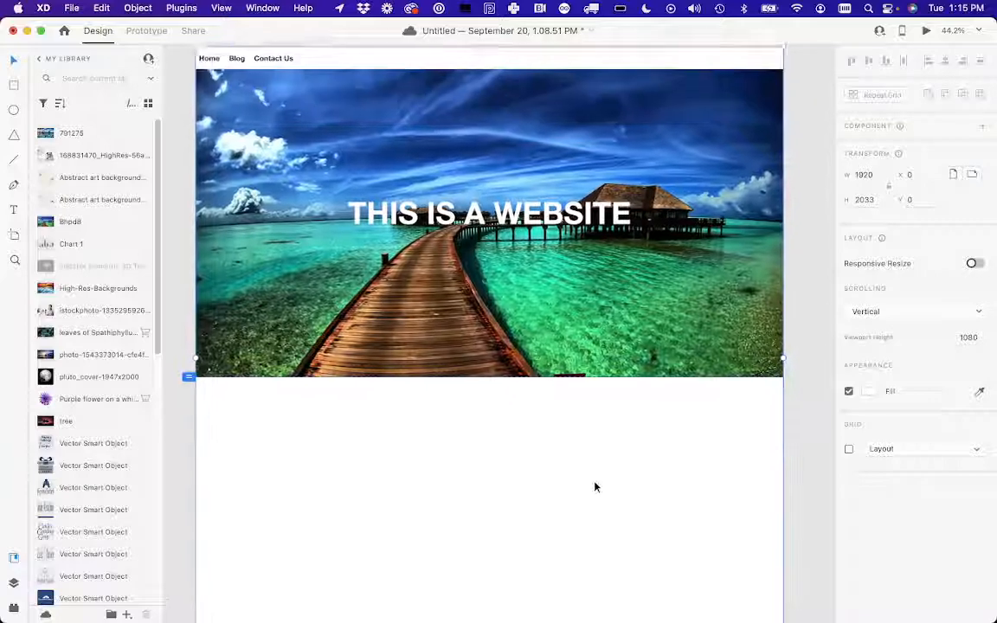
scroll(595, 487, up, 3)
click(262, 463)
scroll(264, 466, down, 3)
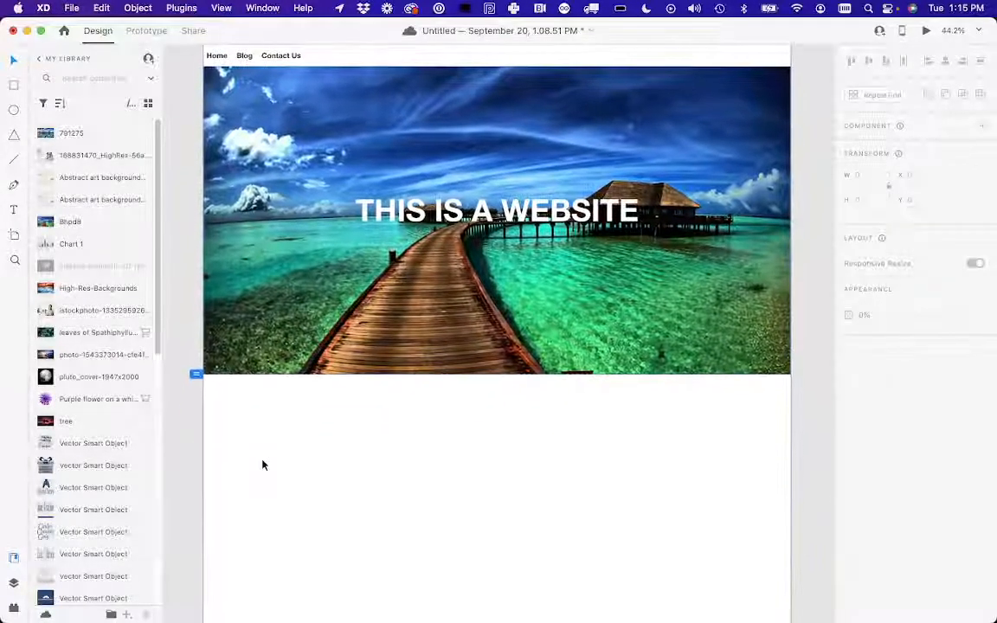
scroll(376, 424, up, 2)
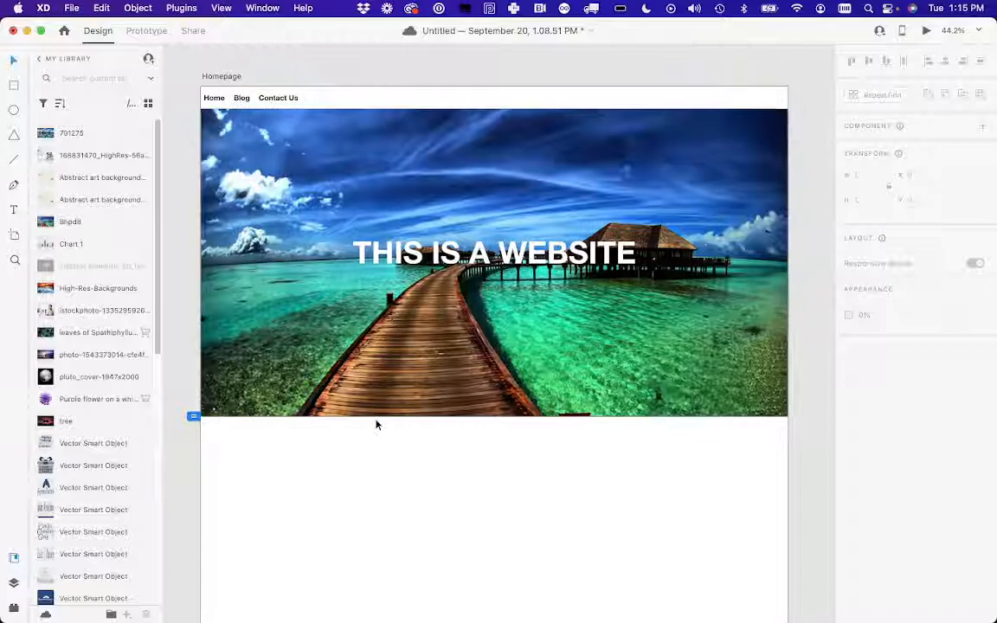
Shift the Home, Blog and Contact Us links together slightly to the right in the header
click(215, 100)
shift+click(241, 99)
shift+click(270, 101)
drag(270, 100, 282, 98)
click(321, 84)
scroll(345, 340, down, 1)
scroll(283, 423, down, 2)
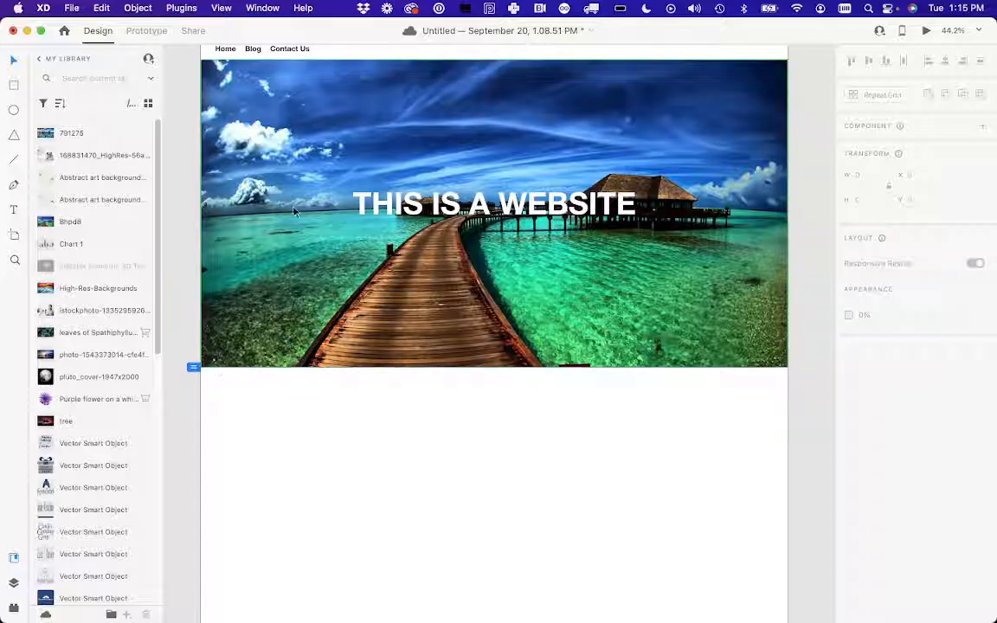
scroll(289, 225, up, 2)
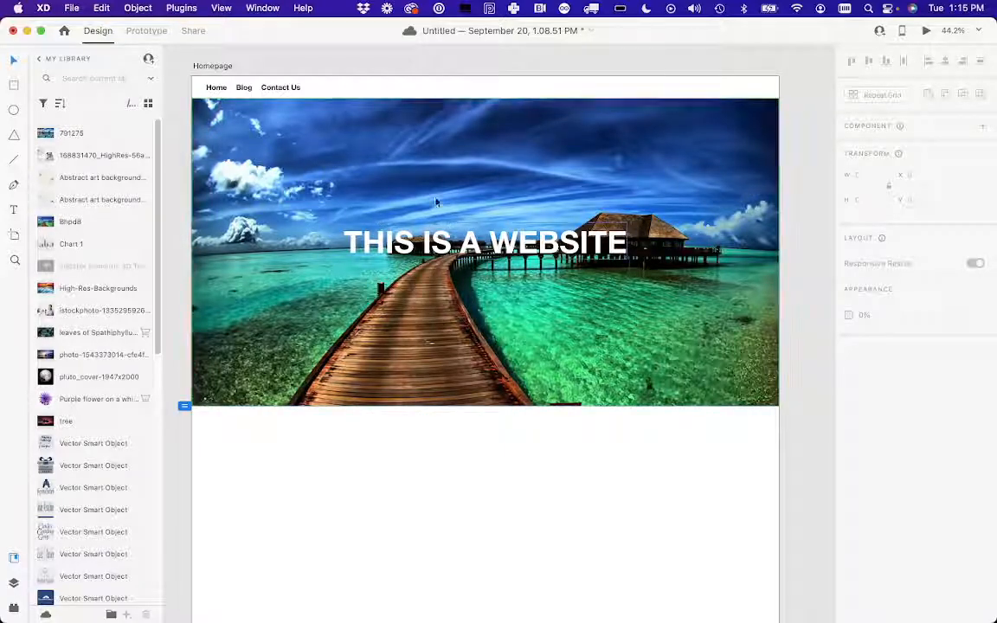
Draw a square about 259 by 259 near the left edge of the blank area just below the hero image
scroll(292, 460, down, 5)
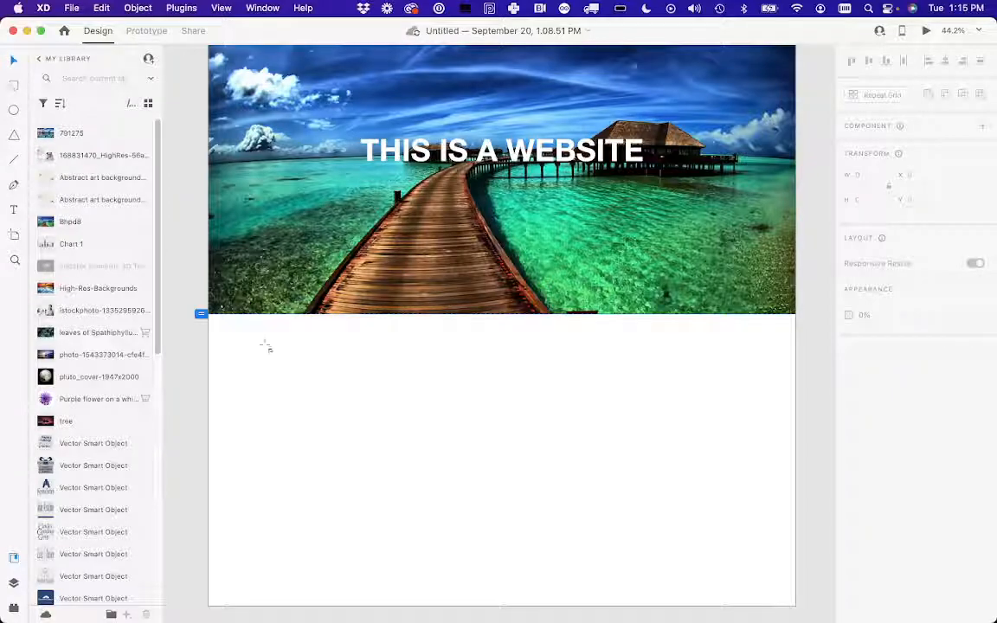
scroll(296, 367, down, 2)
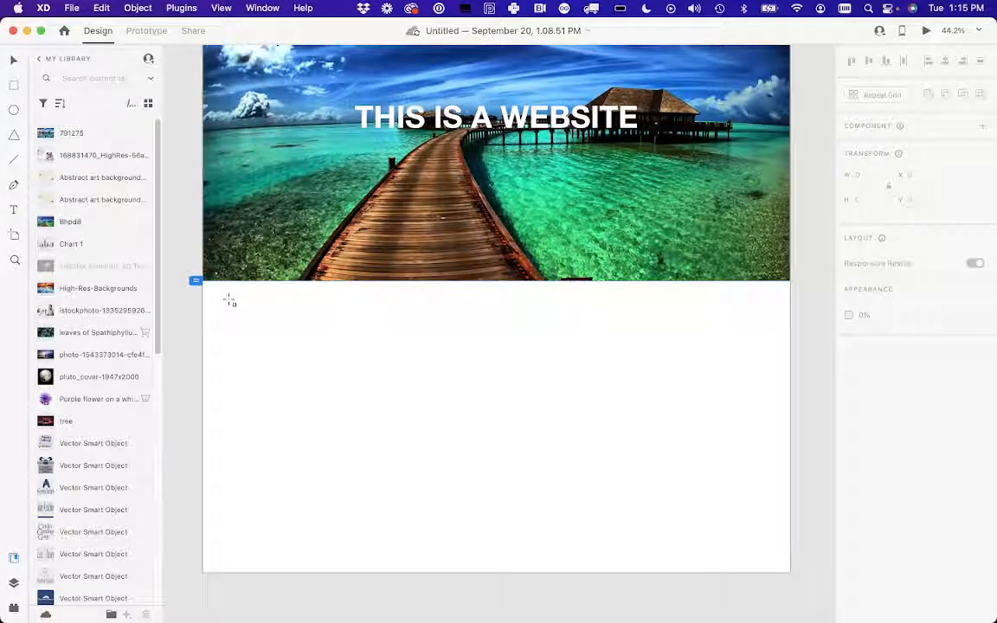
drag(223, 298, 309, 380)
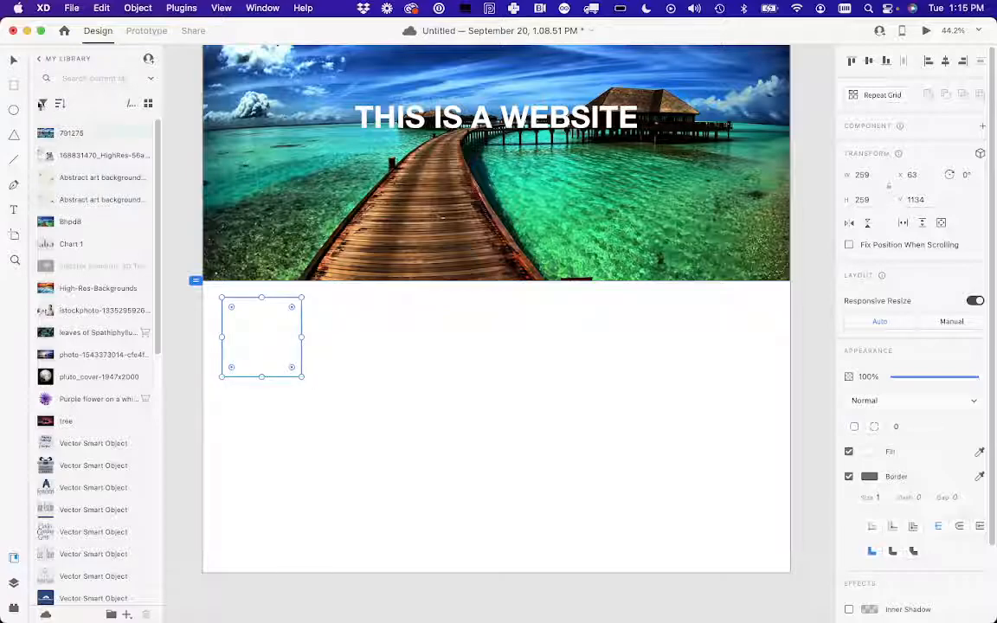
click(11, 61)
Fill the square with the purple flower image from the library and nudge it slightly up and left
drag(72, 404, 264, 348)
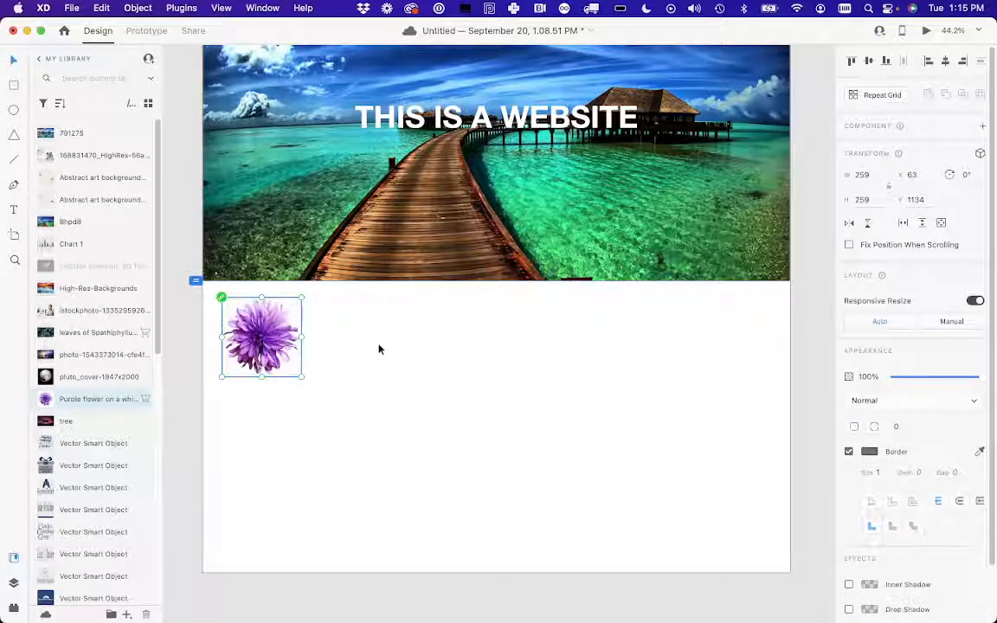
click(378, 349)
click(275, 364)
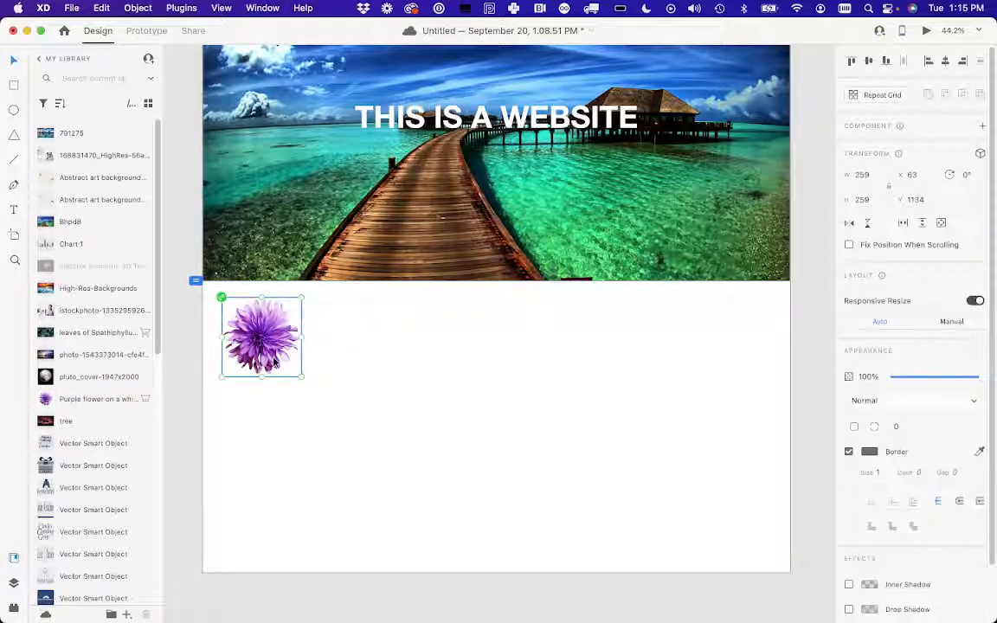
mouse_move(269, 336)
mouse_down()
mouse_move(257, 334)
mouse_move(267, 335)
mouse_up()
click(362, 352)
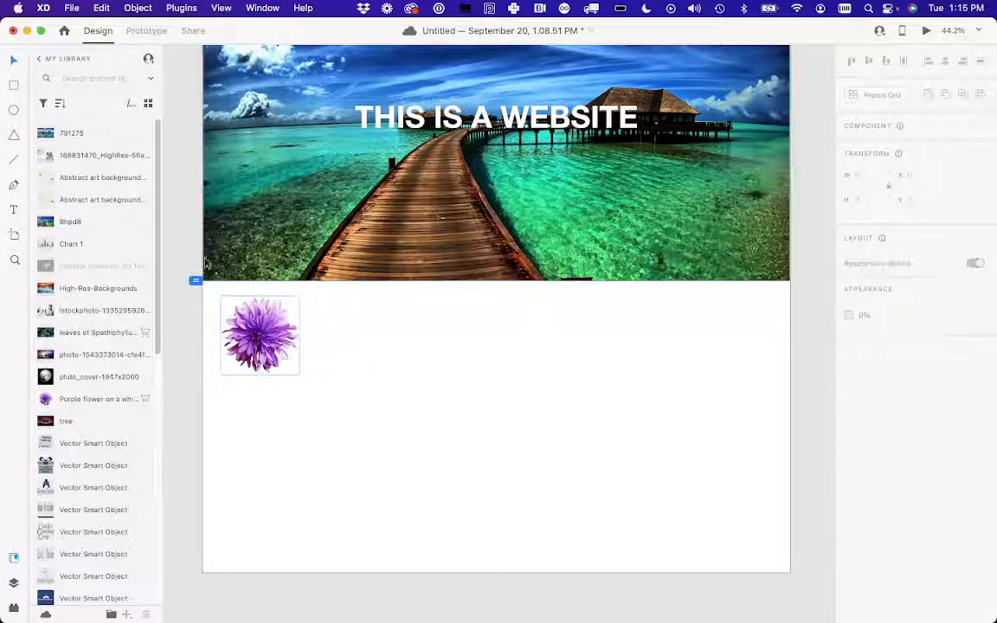
Add the text "This is a flower title" to the right of the flower image, near its top
click(12, 210)
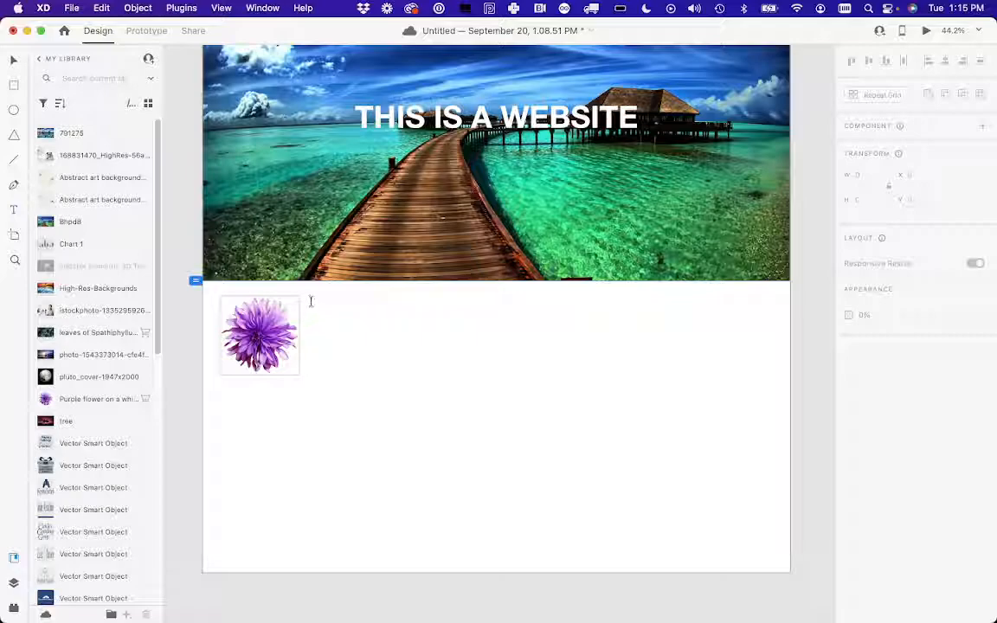
click(313, 302)
text(This is a flower title)
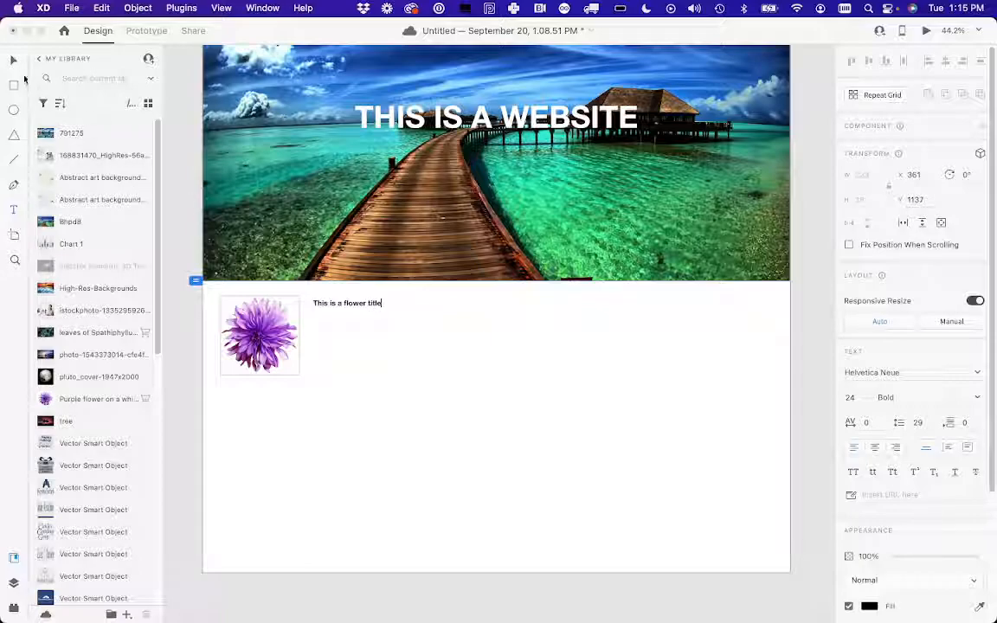
key(Escape)
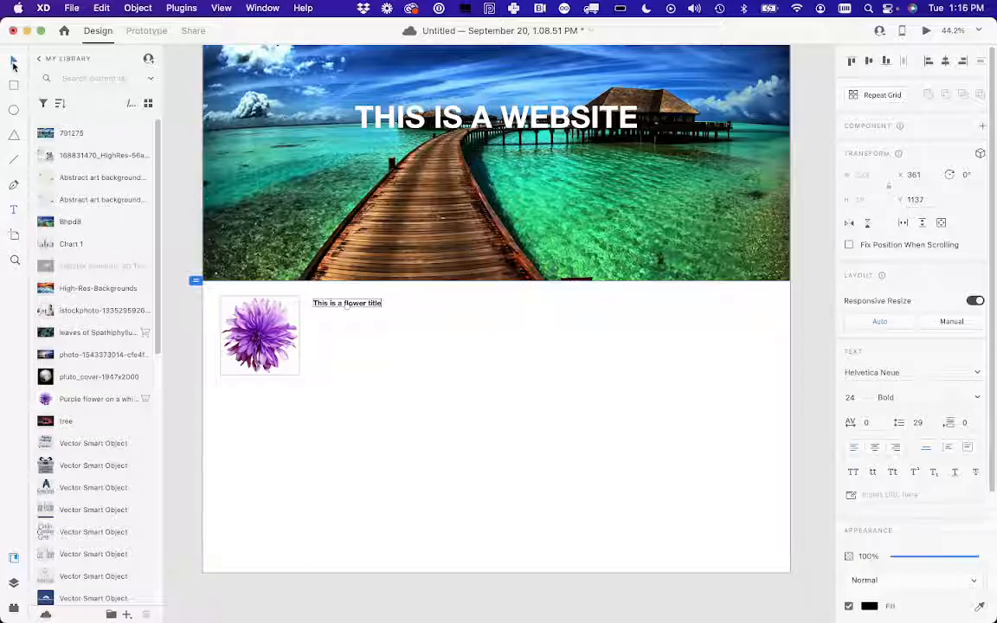
Duplicate the flower title directly below itself and change the copy to "Description"
drag(370, 307, 381, 322)
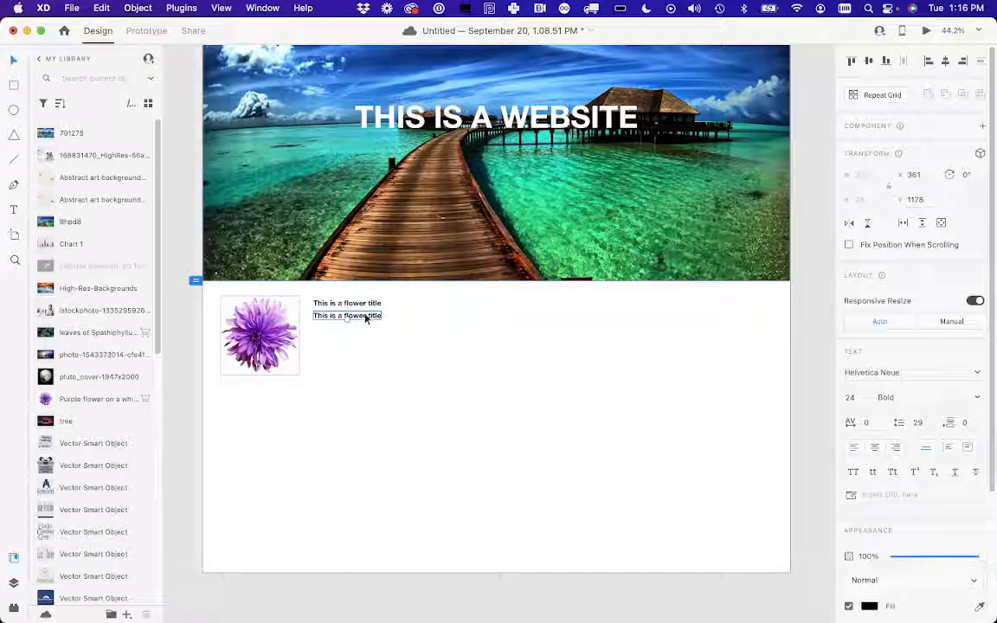
key(Return)
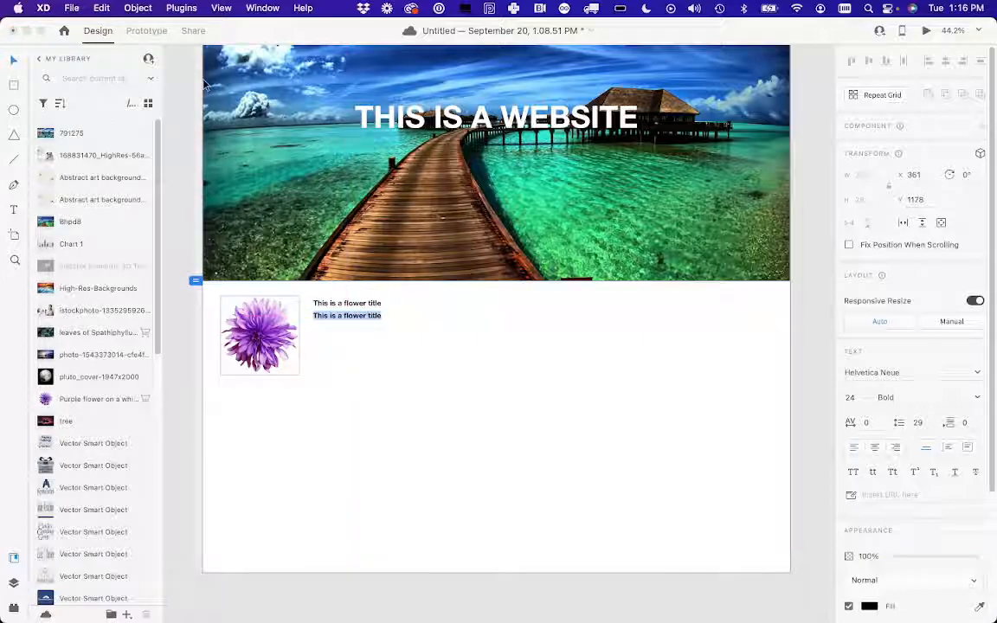
text(Descri)
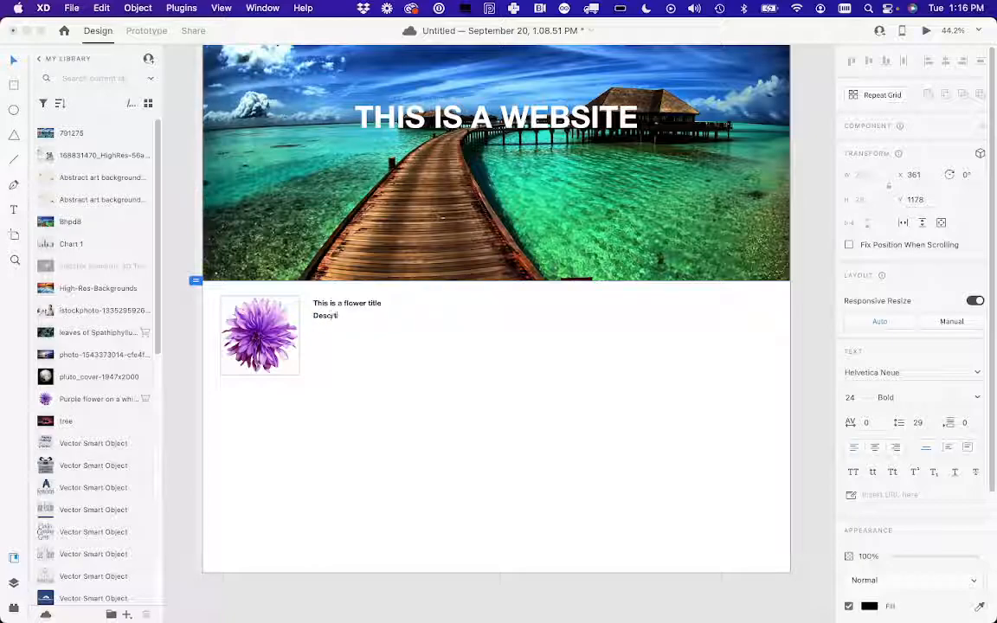
text(ption)
click(333, 316)
drag(334, 321, 337, 375)
Undo the Description copy and delete the "This is a flower title" text
key(super+z)
key(super+z)
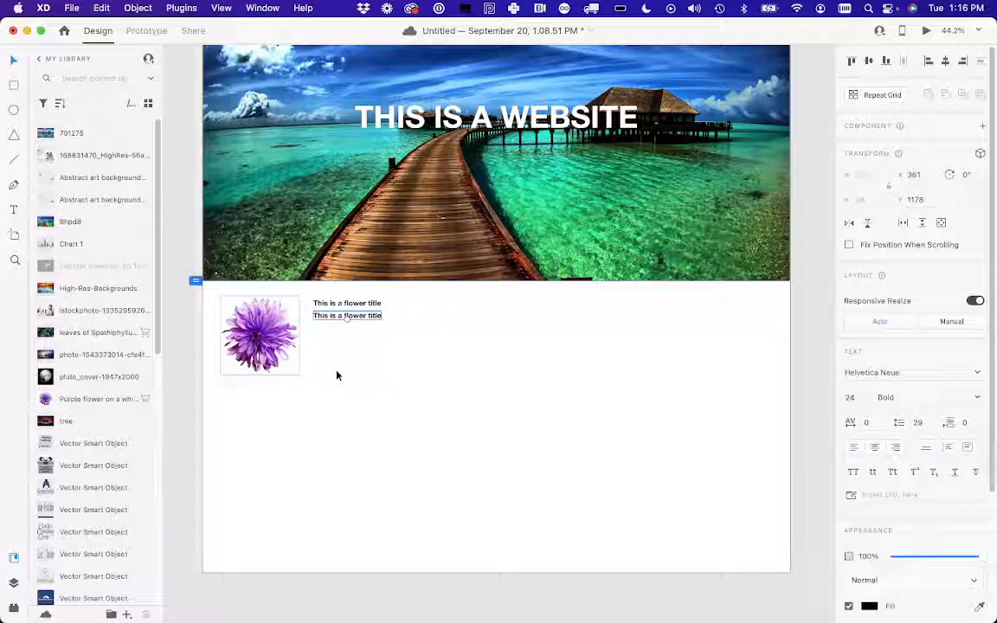
key(super+z)
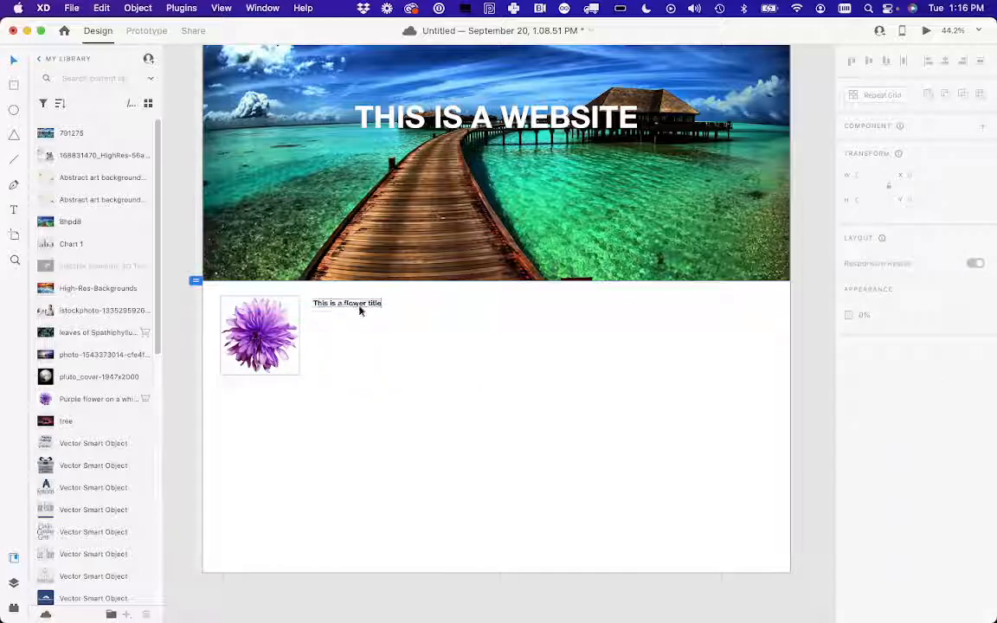
click(359, 306)
key(Delete)
click(14, 213)
drag(311, 295, 451, 319)
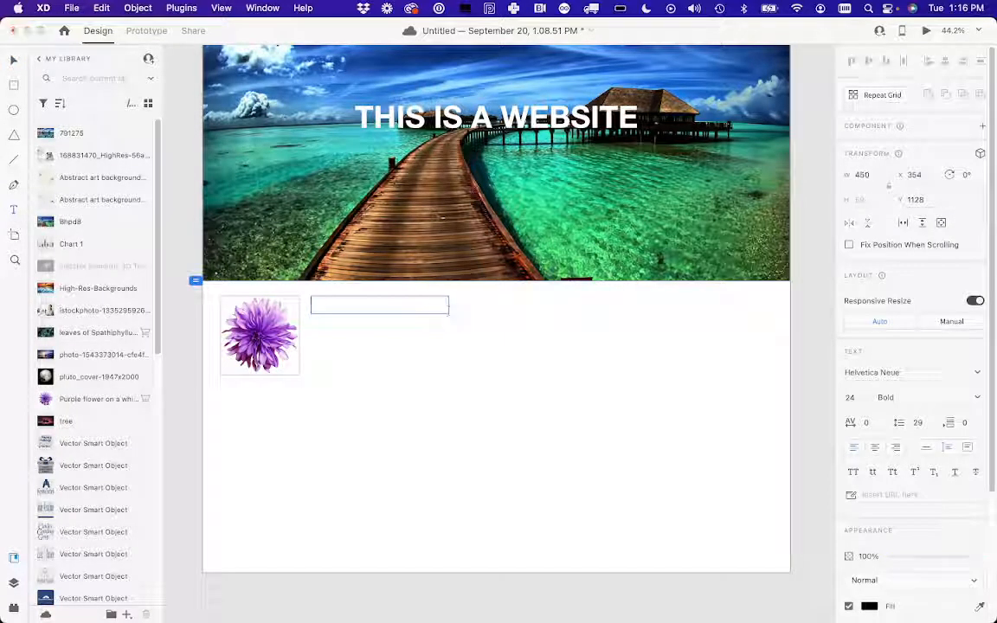
key(Escape)
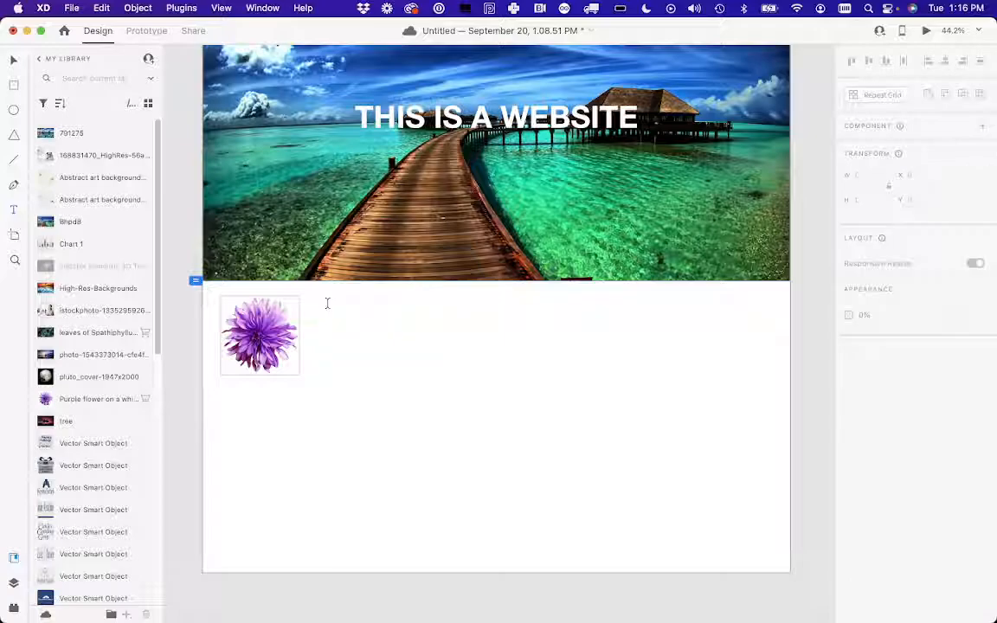
key(super+z)
key(super+z)
Add an area text box about 563 wide beside the top of the flower image, reading "Flower Title"
drag(312, 299, 487, 325)
text(Flower Title)
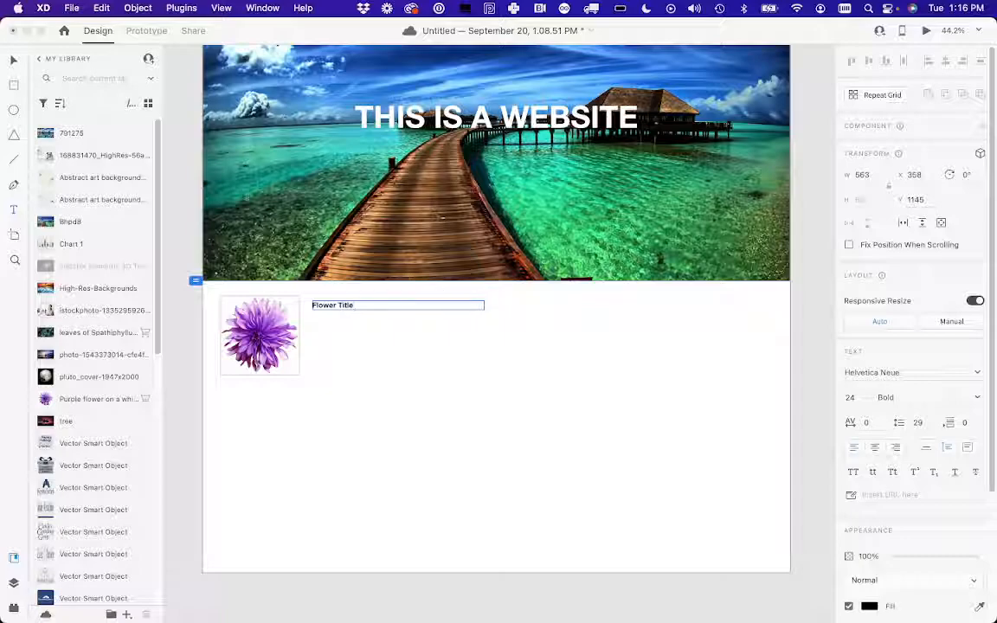
key(Escape)
Add a text box reading "Description" below Flower Title, about 602 wide and 177 high
drag(314, 319, 495, 374)
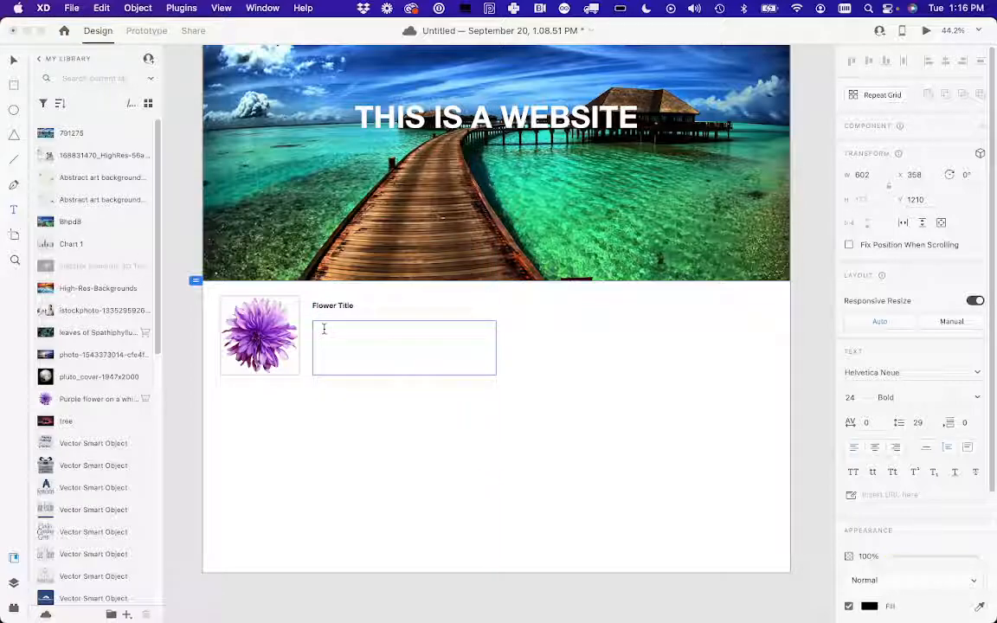
text(Description)
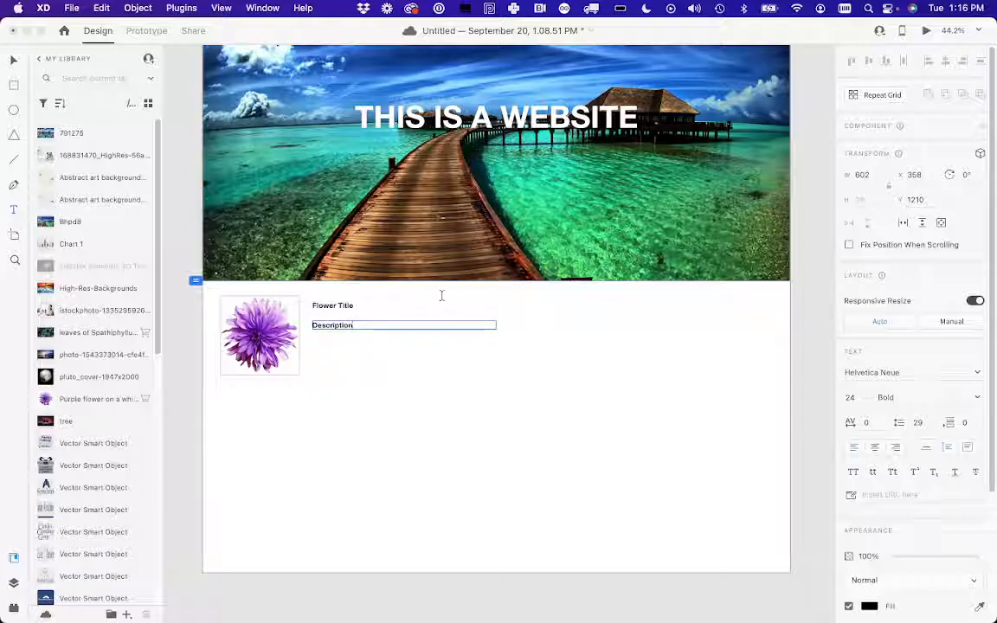
click(13, 60)
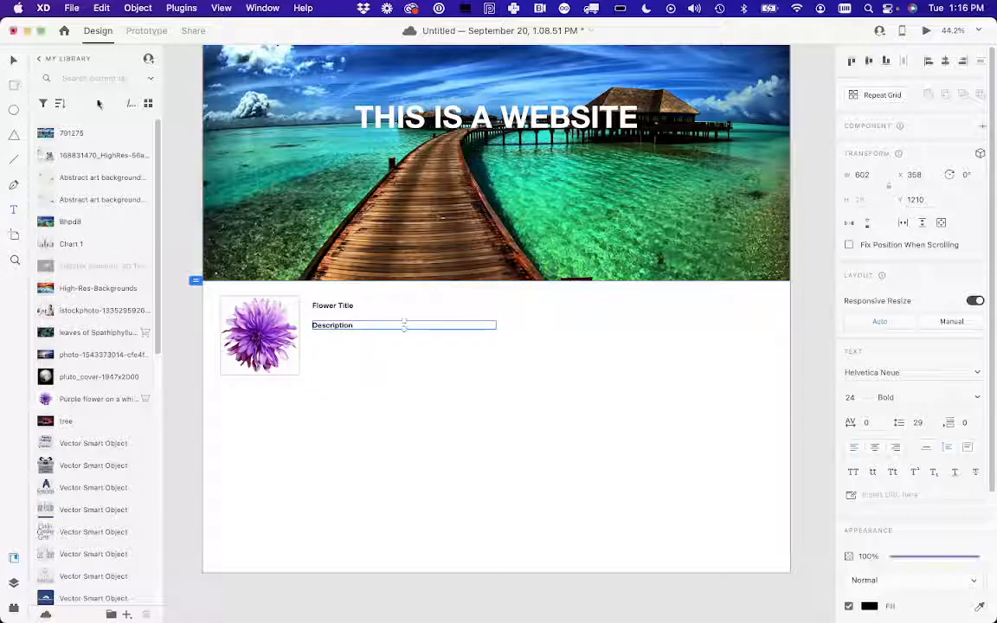
drag(403, 330, 402, 374)
Set the Description text's font weight to Regular
double_click(341, 326)
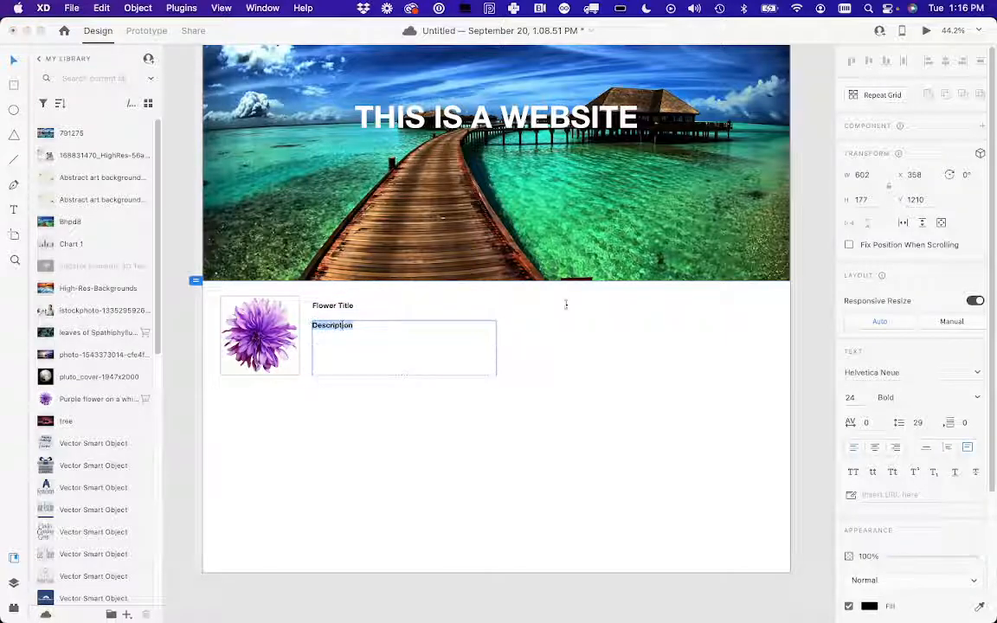
click(978, 398)
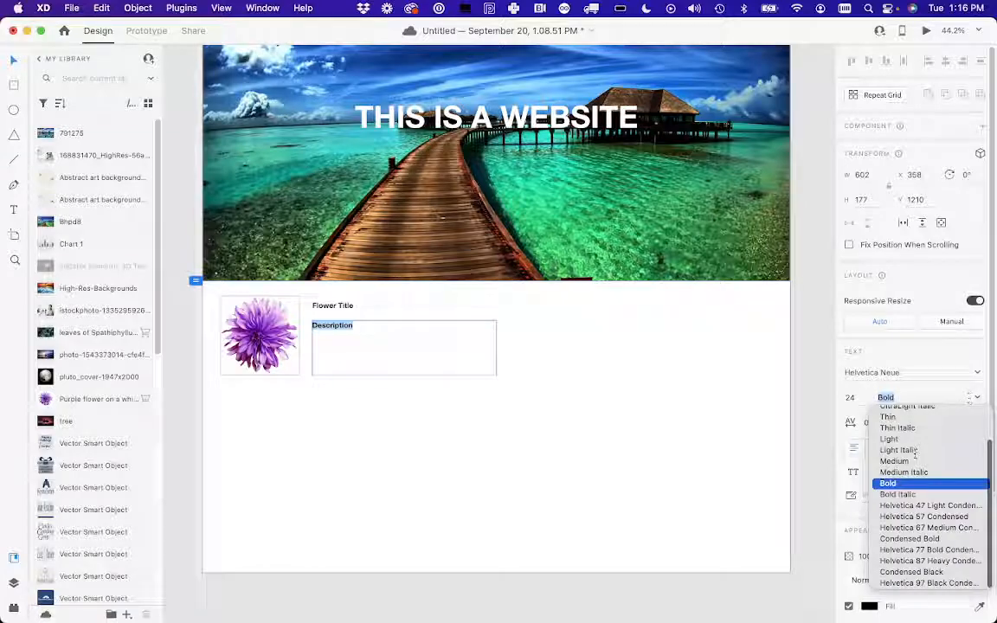
scroll(900, 450, up, 3)
click(900, 416)
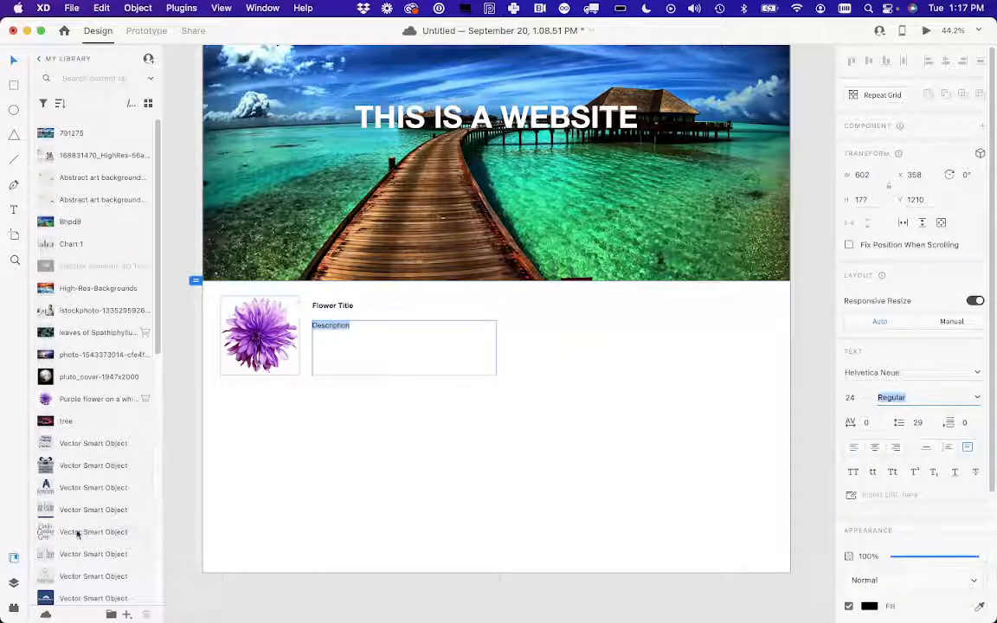
Fill the description box with Lorem Ipsum (Latin, Standard) placeholder text, with line breaks and no ending punctuation mark
click(13, 608)
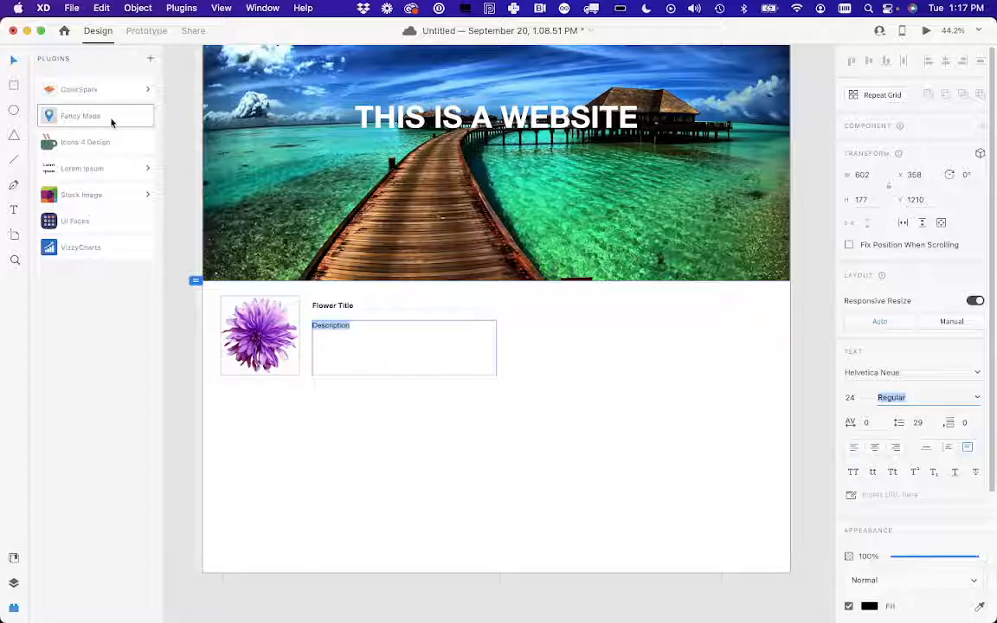
click(107, 170)
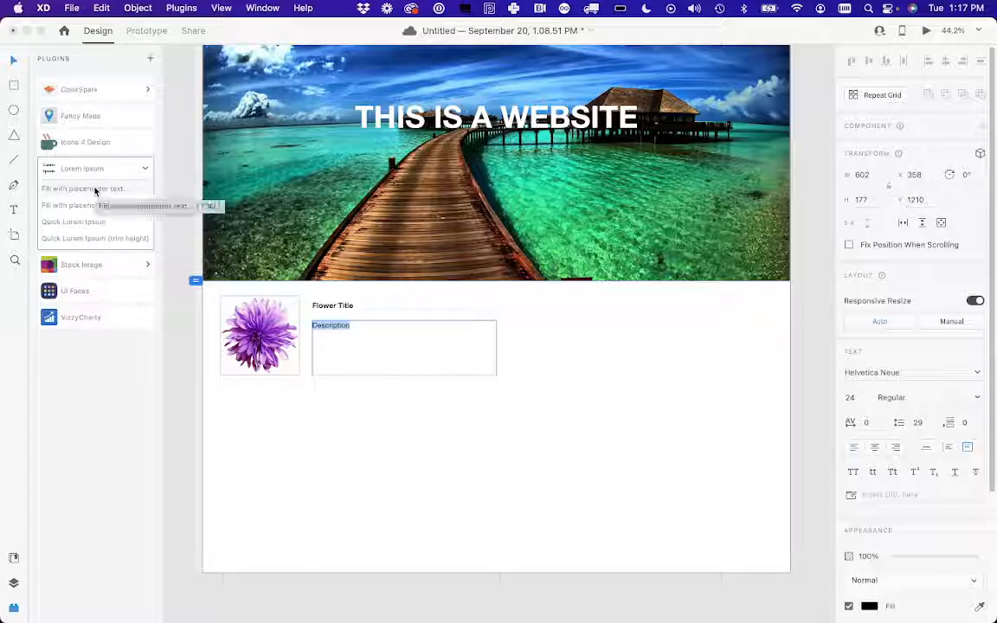
click(95, 189)
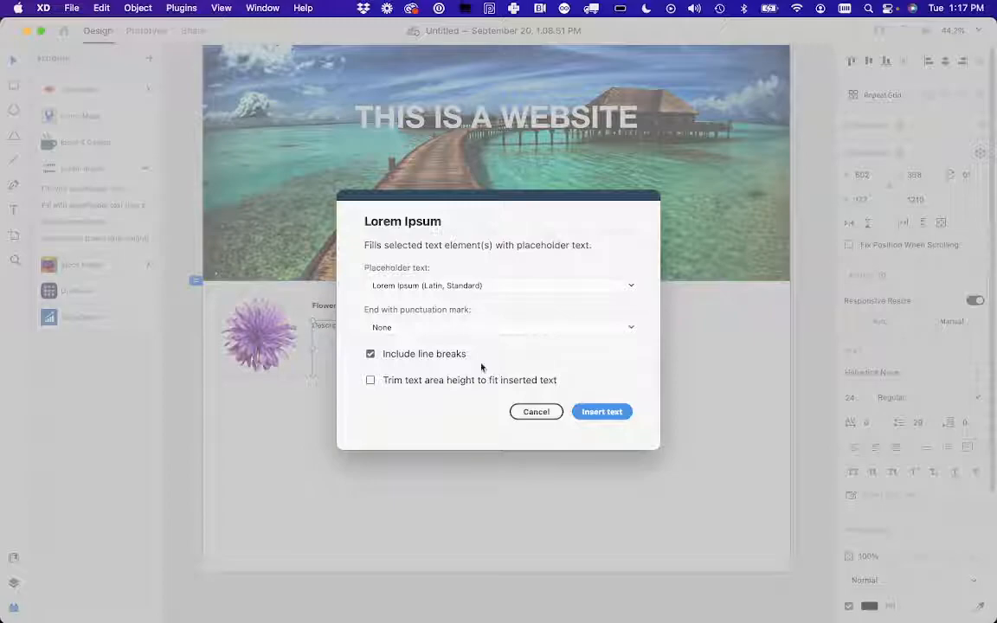
click(604, 412)
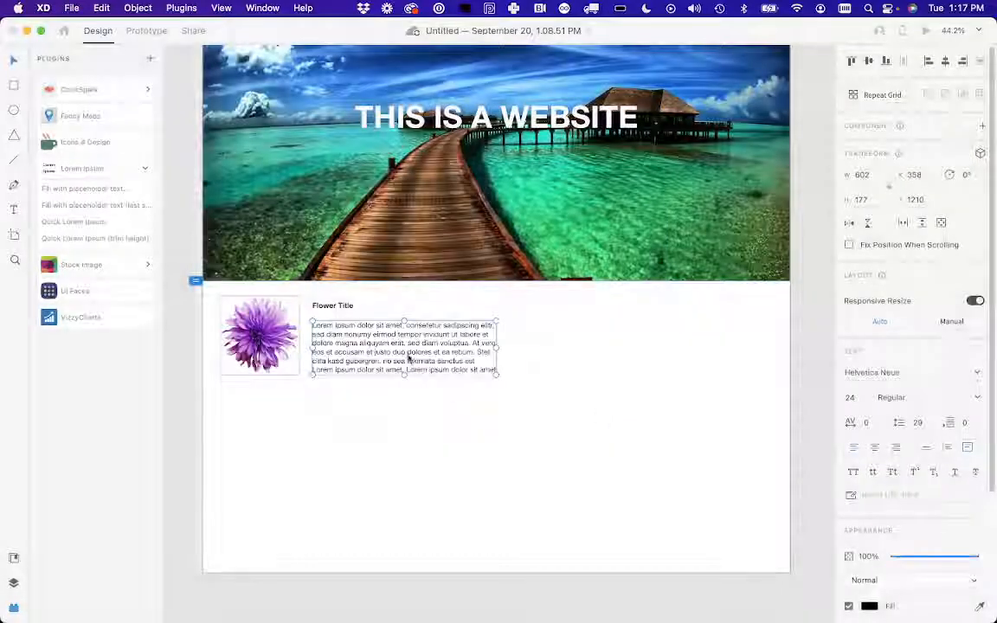
click(310, 397)
Move the placeholder paragraph and Flower Title up, closer together and level with the top of the flower image
click(329, 327)
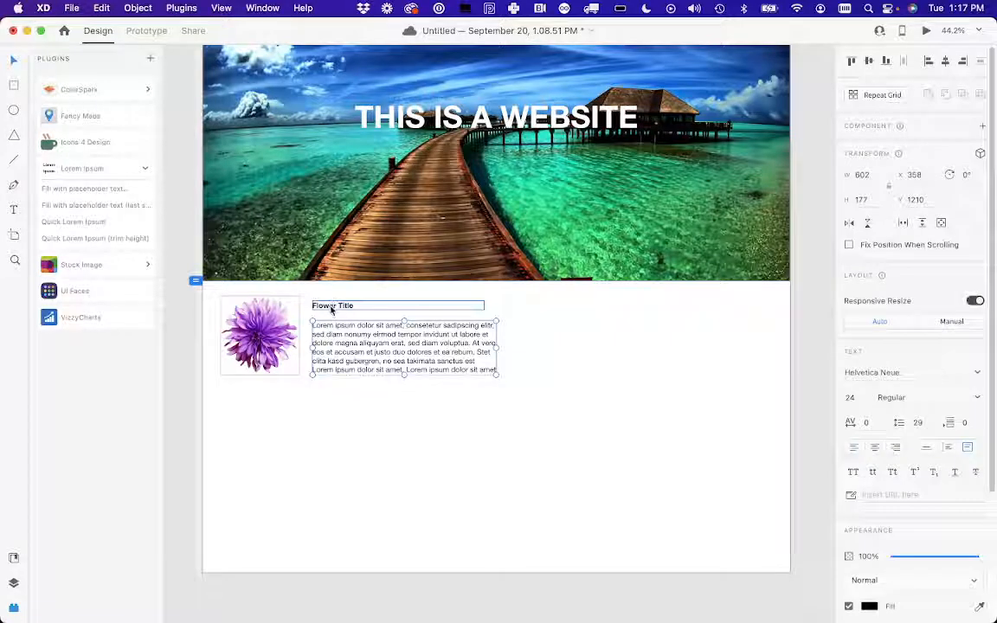
drag(330, 325, 331, 304)
shift+click(331, 308)
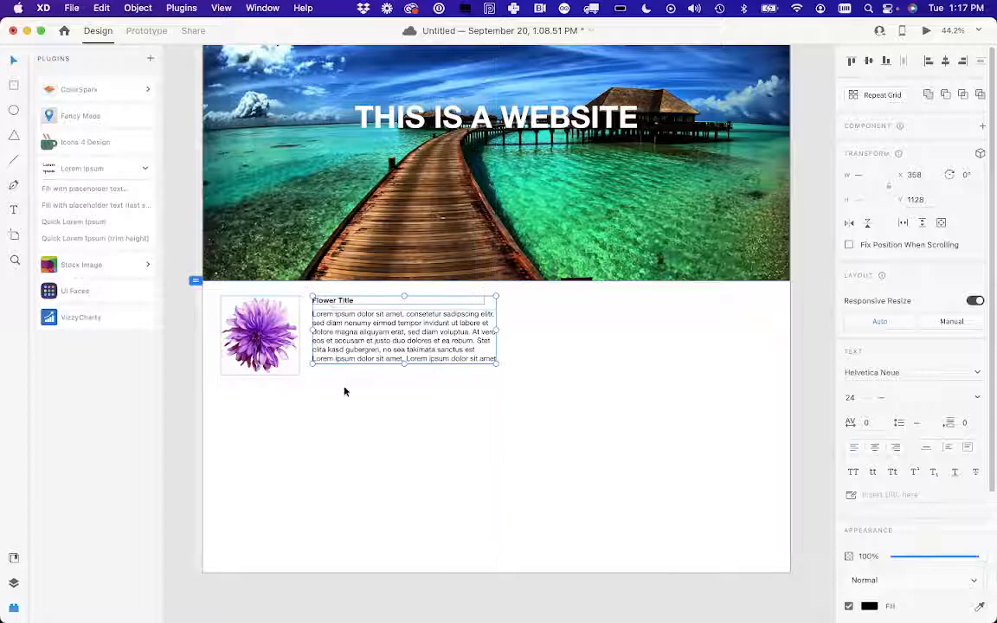
Resize the placeholder paragraph box to about 563 wide and 214 high, matching the title's width and the flower image's bottom edge
click(377, 387)
click(401, 352)
drag(404, 364, 404, 375)
mouse_move(496, 341)
mouse_down()
mouse_move(470, 341)
mouse_move(515, 340)
mouse_move(485, 340)
mouse_up()
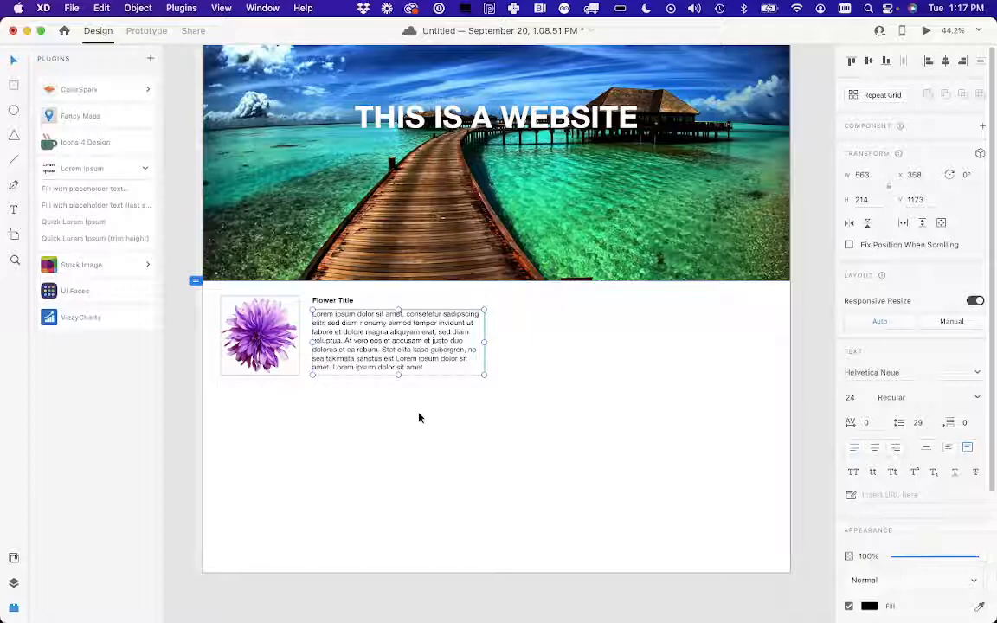
Shift Flower Title and the placeholder paragraph together to X 357, leaving a gap of 40 from the flower image
click(340, 302)
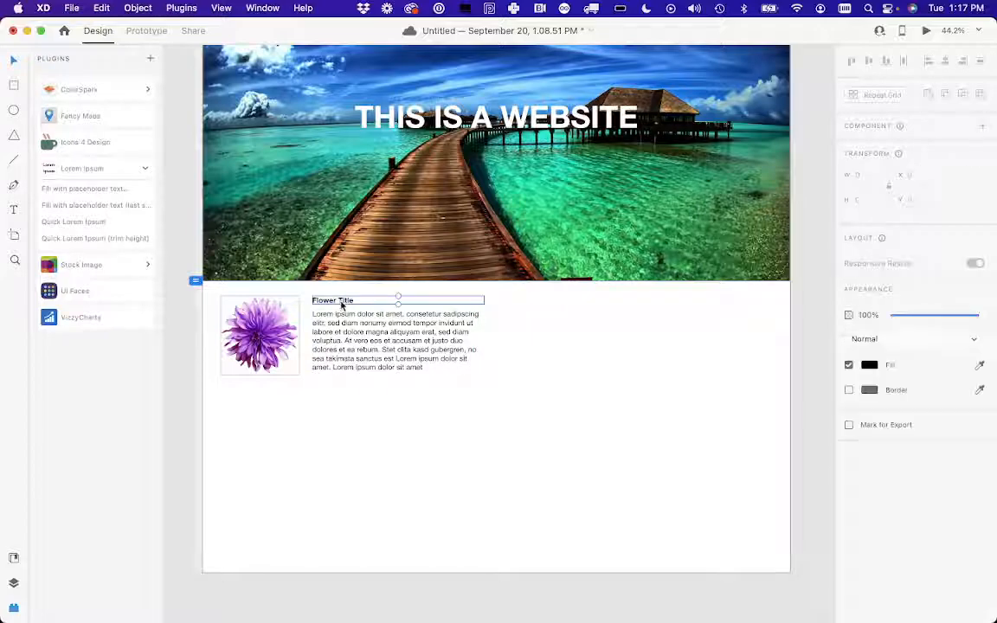
shift+click(344, 332)
shift+click(258, 334)
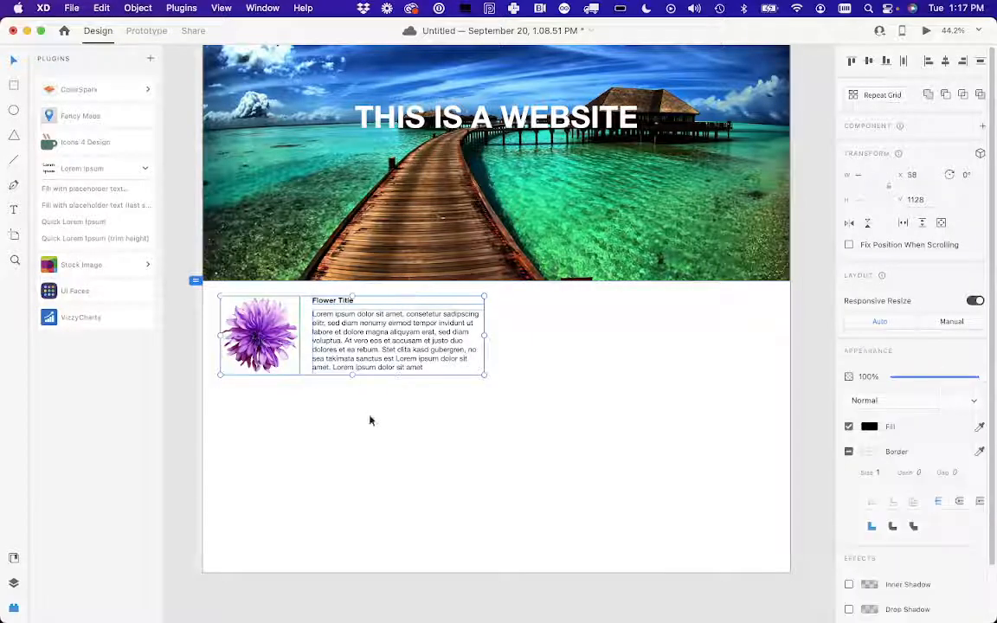
click(355, 302)
shift+click(353, 324)
drag(352, 323, 352, 323)
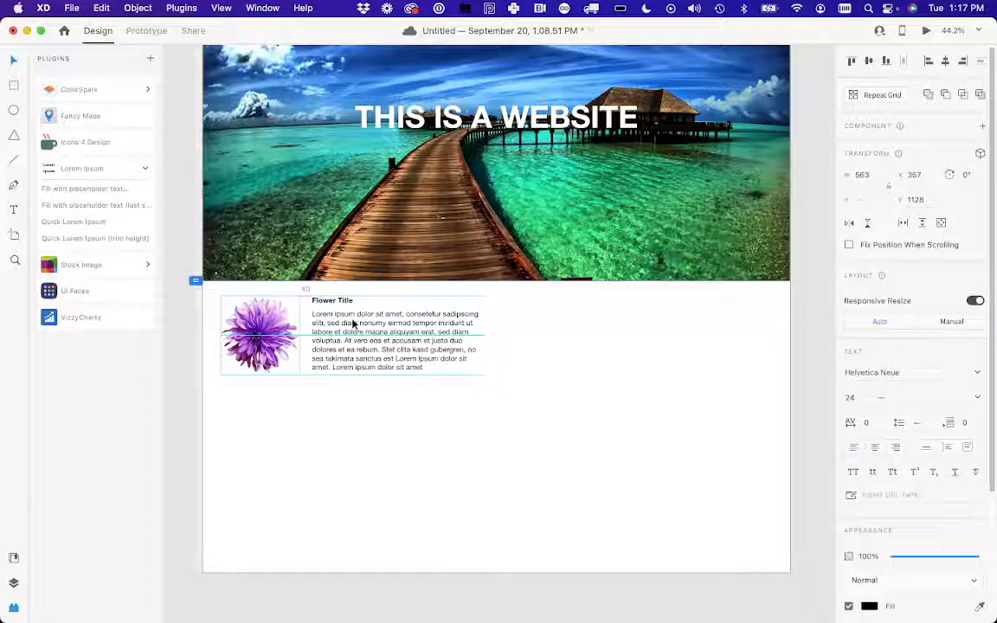
Turn the flower image, title and paragraph into a Repeat Grid extended to two columns and three rows
click(314, 407)
click(333, 303)
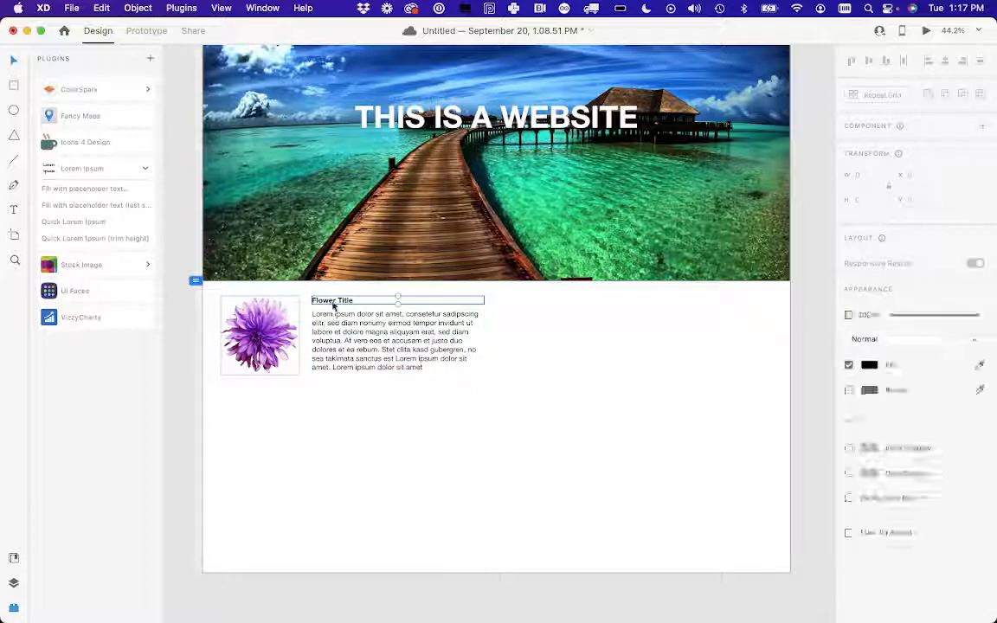
shift+click(339, 332)
shift+click(273, 331)
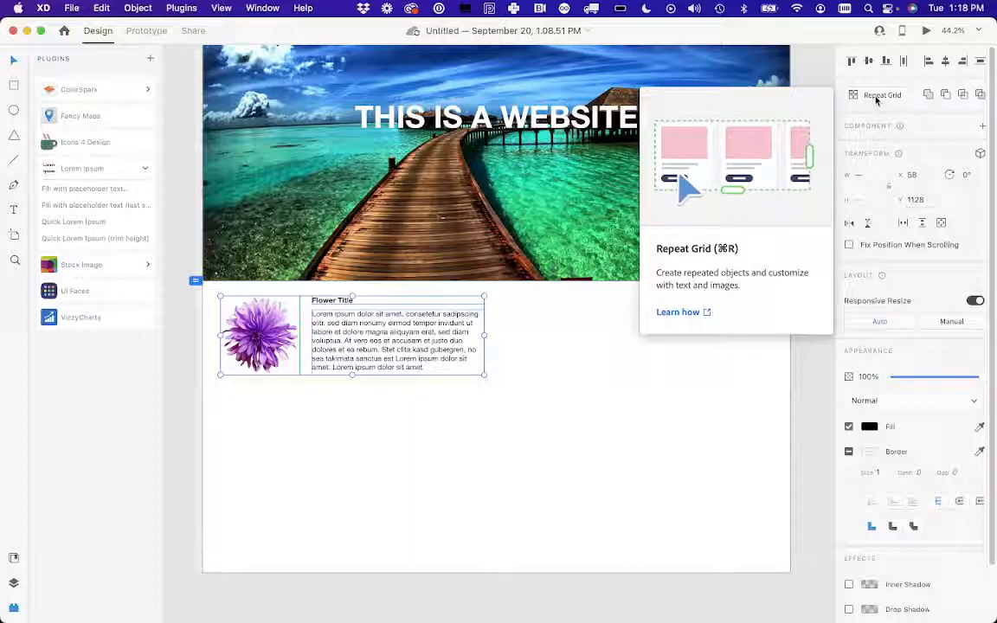
click(876, 97)
drag(484, 338, 758, 339)
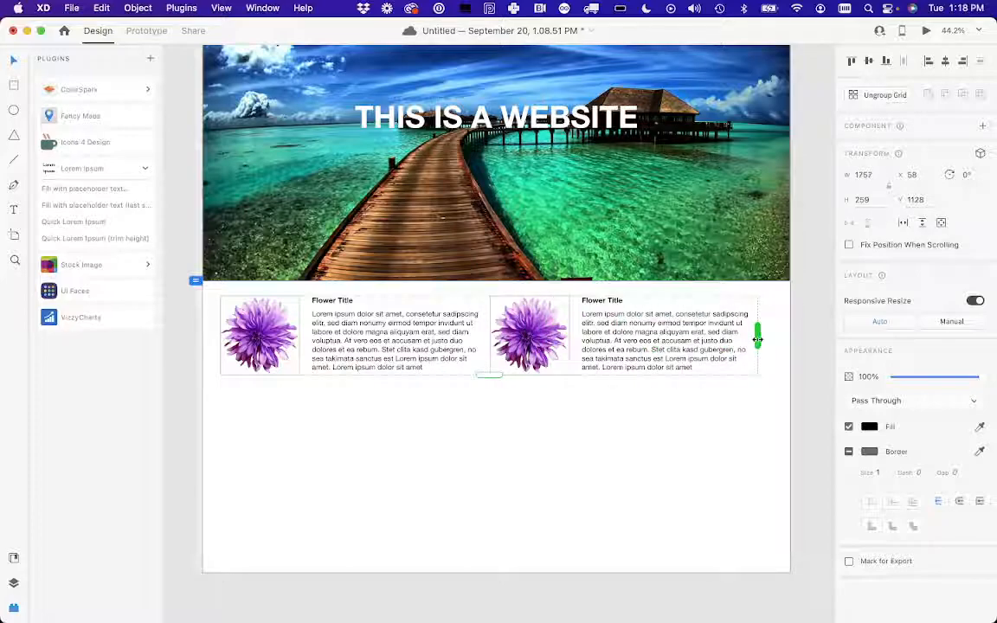
drag(493, 399, 490, 549)
click(780, 422)
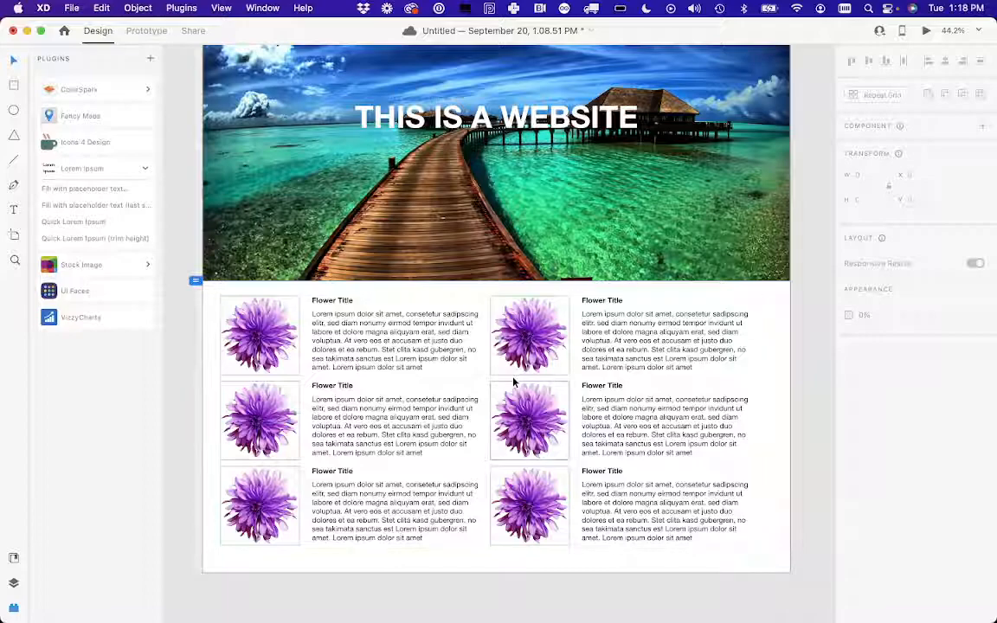
Widen the column and row gaps of the flower Repeat Grid so it measures about 1797 by 866
click(455, 310)
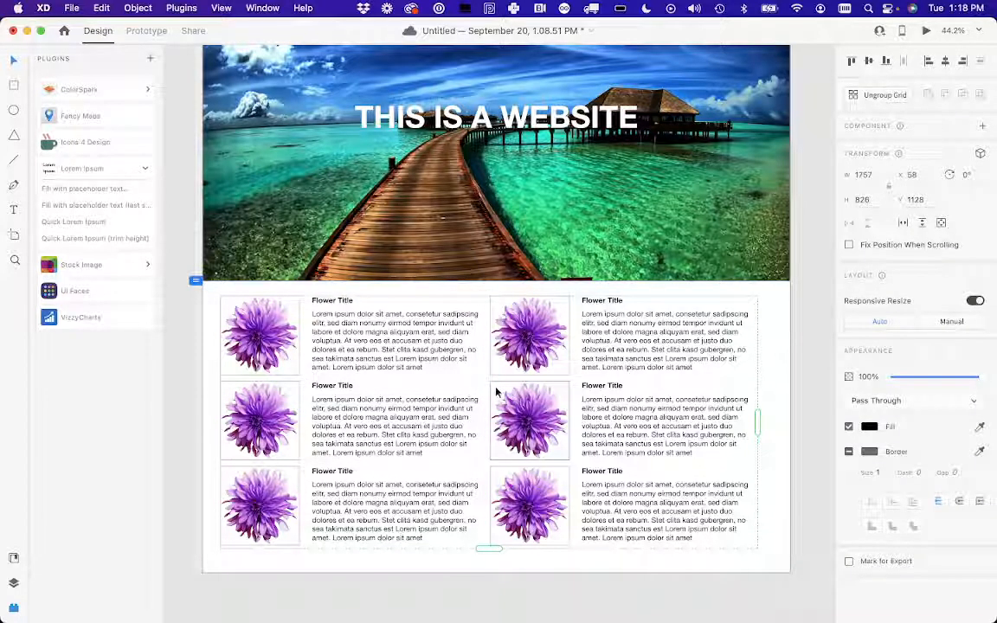
drag(488, 393, 501, 392)
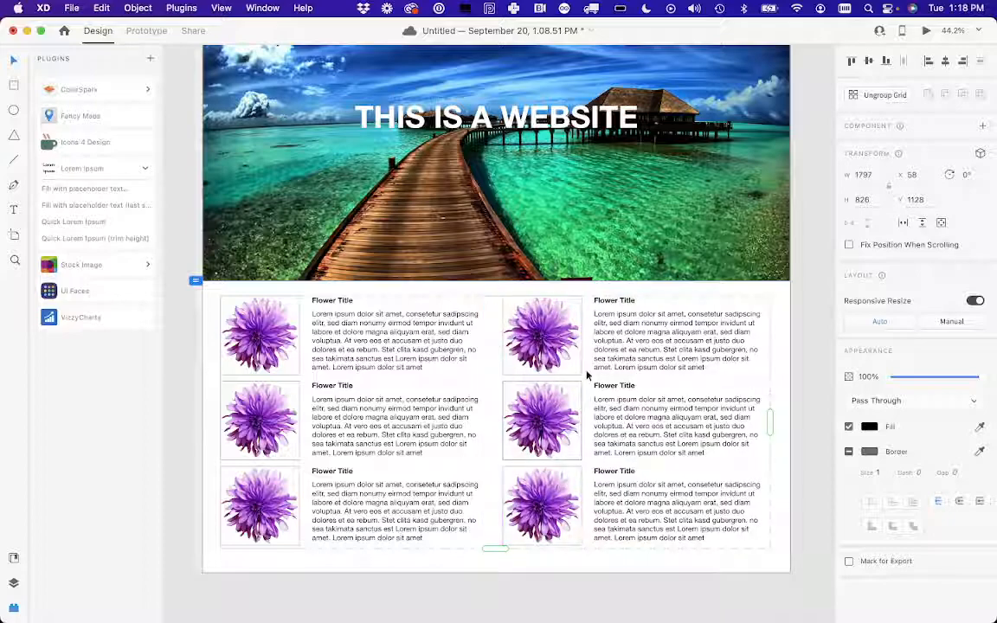
drag(584, 379, 585, 386)
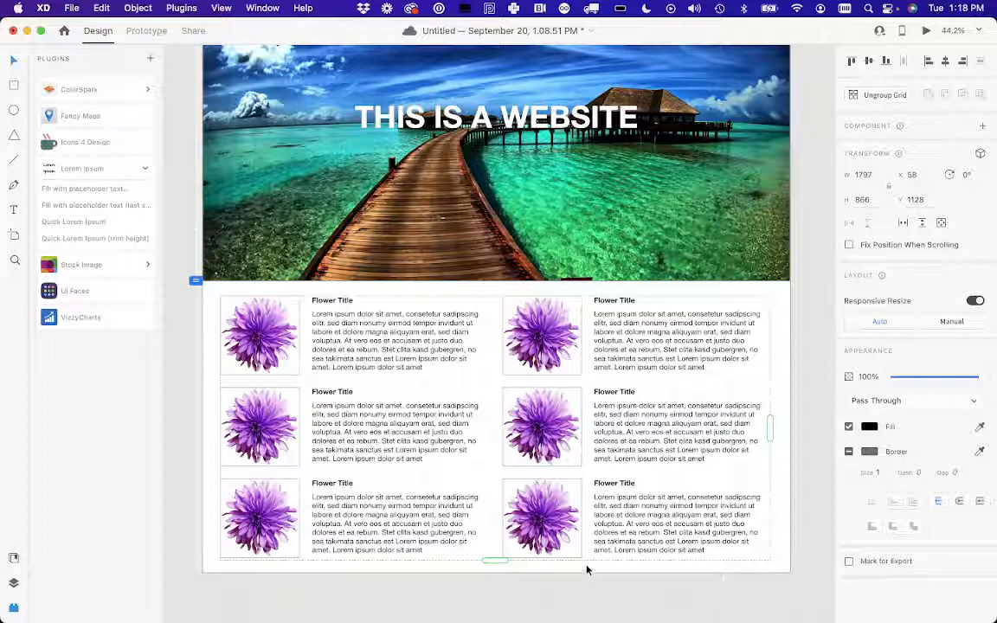
scroll(805, 384, up, 2)
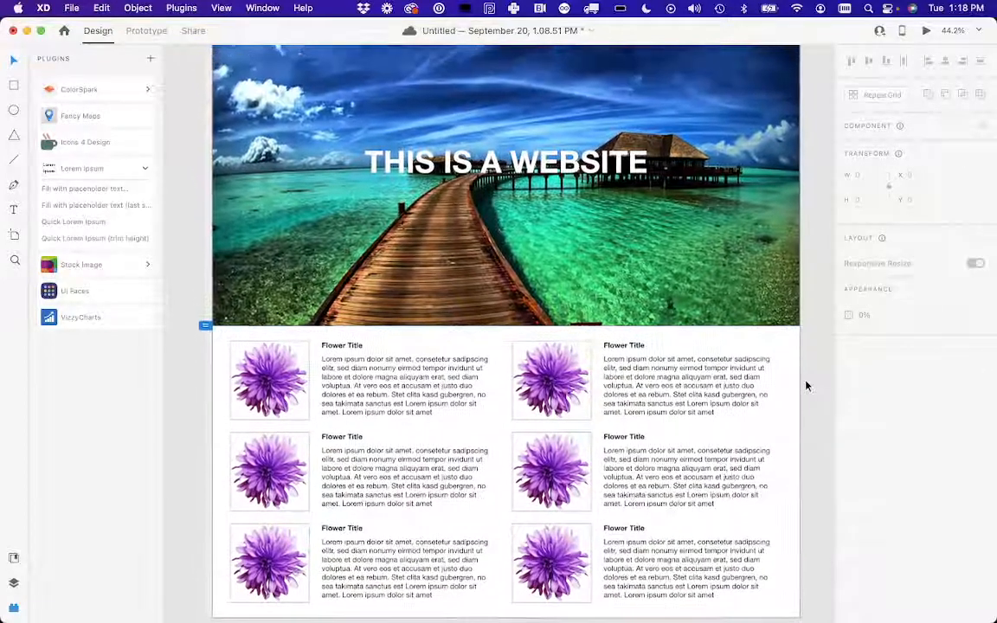
scroll(806, 386, up, 3)
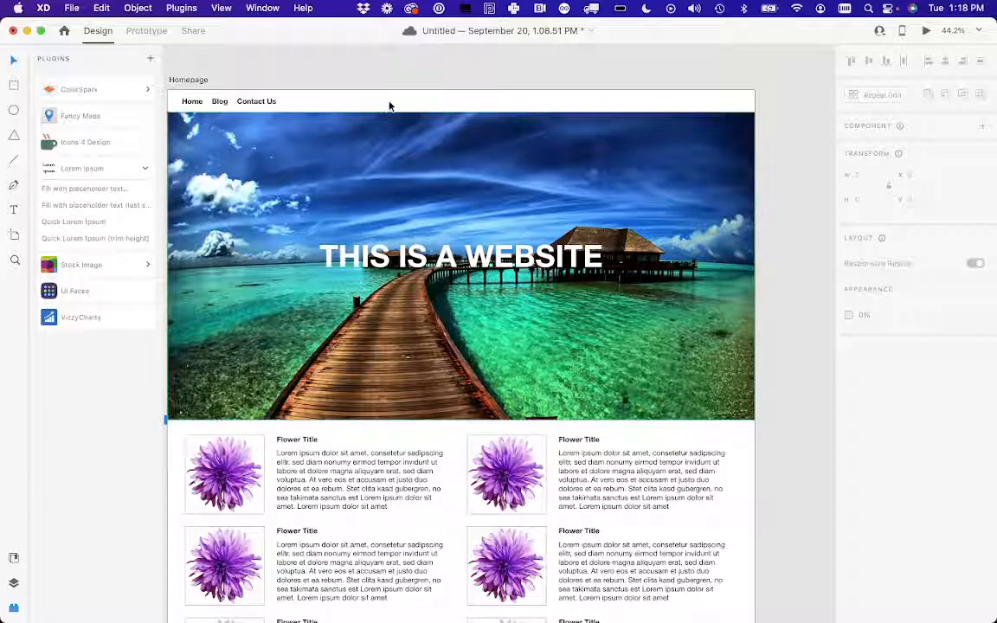
scroll(550, 257, down, 3)
scroll(612, 293, up, 2)
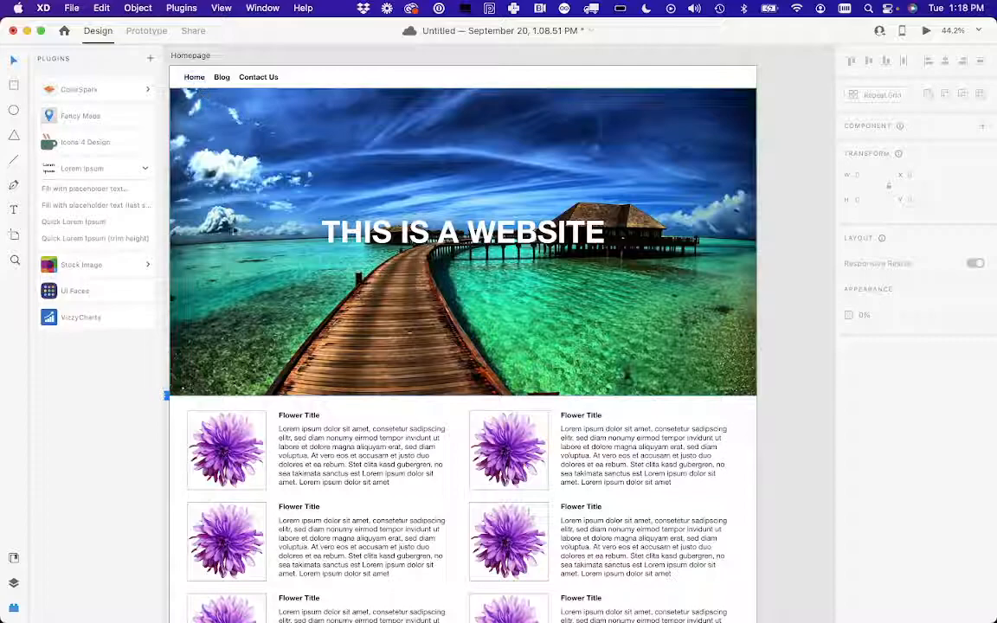
Select the flower Repeat Grid and open the My Library asset collection
click(433, 468)
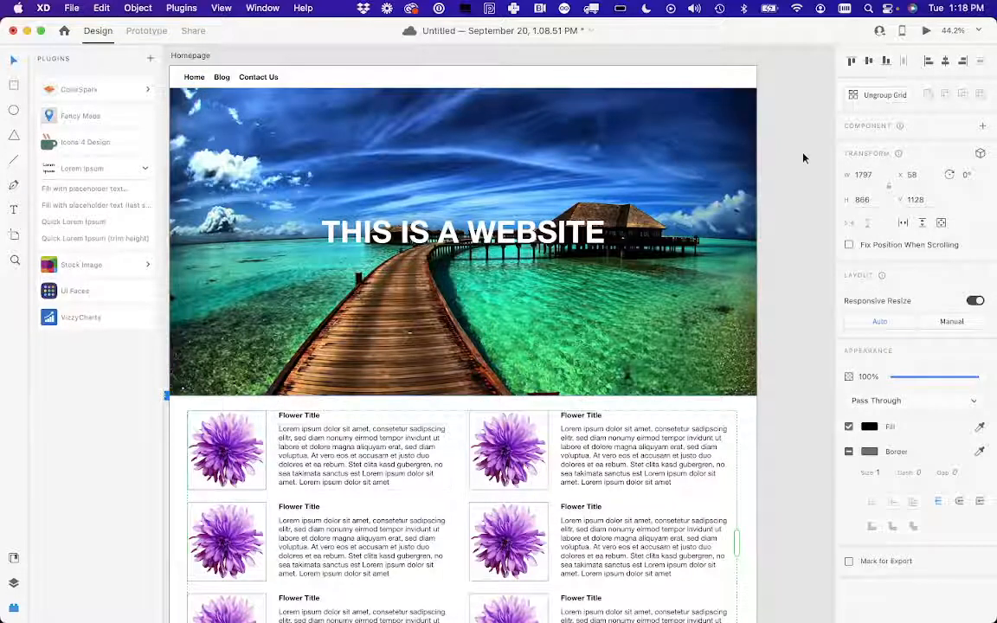
scroll(580, 329, down, 2)
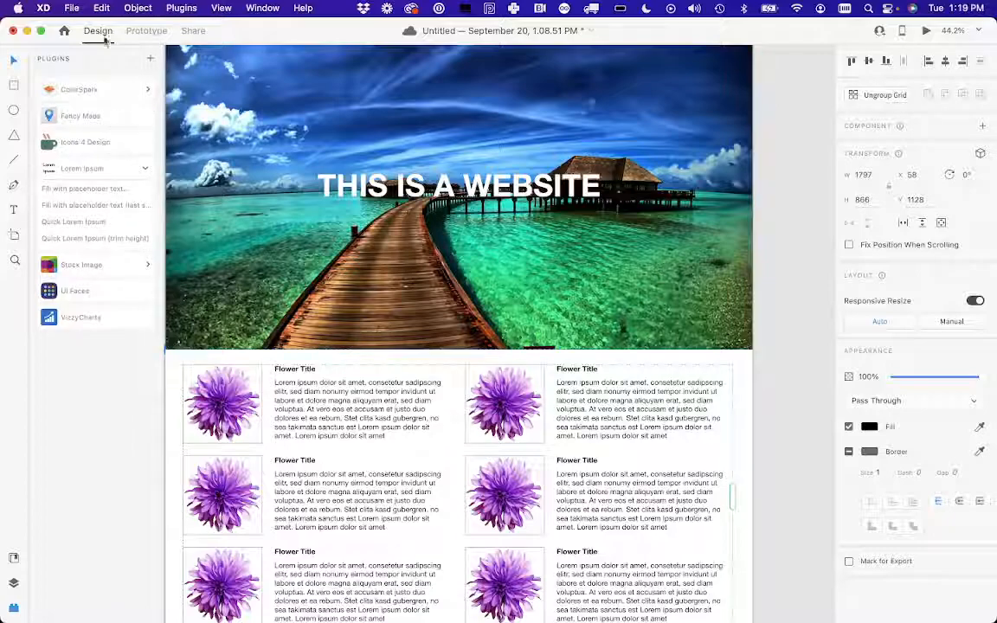
click(14, 585)
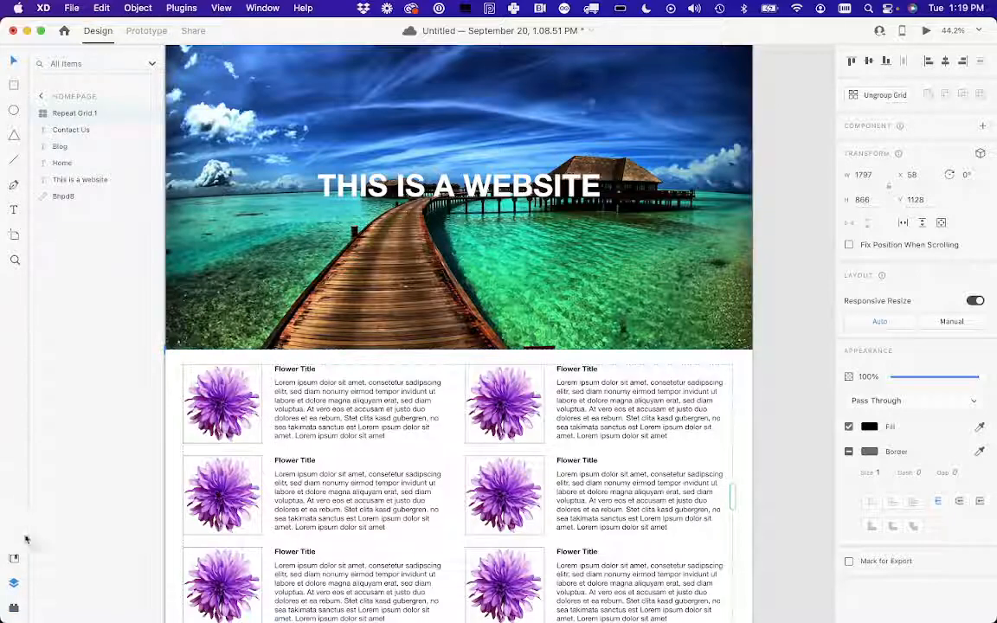
click(13, 558)
click(40, 59)
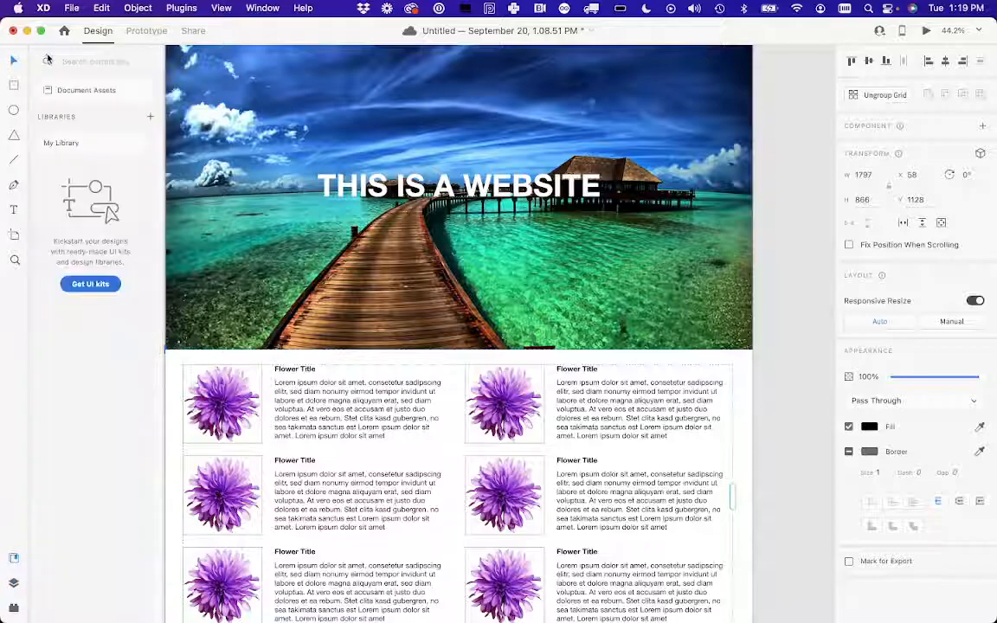
click(71, 148)
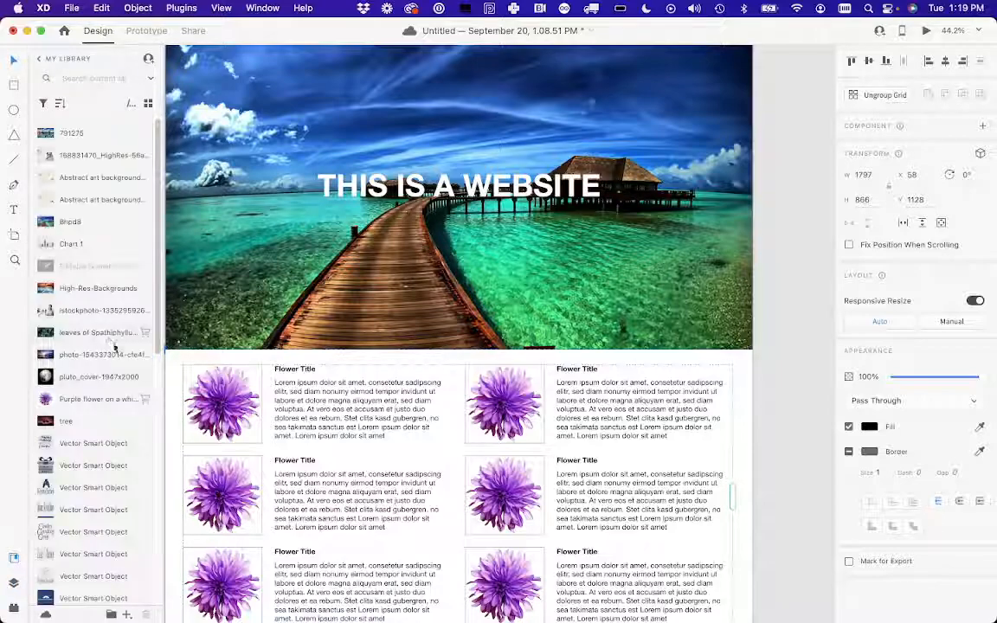
Try filling an image in the grid's first column with pluto_cover-1947x2000, and undo the replacement
drag(95, 381, 214, 484)
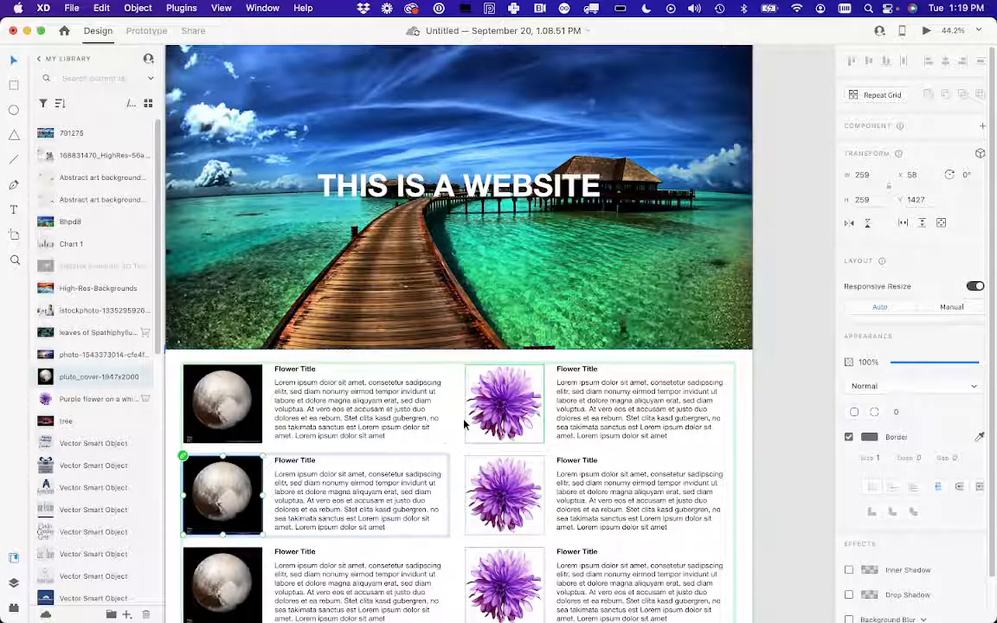
key(super+z)
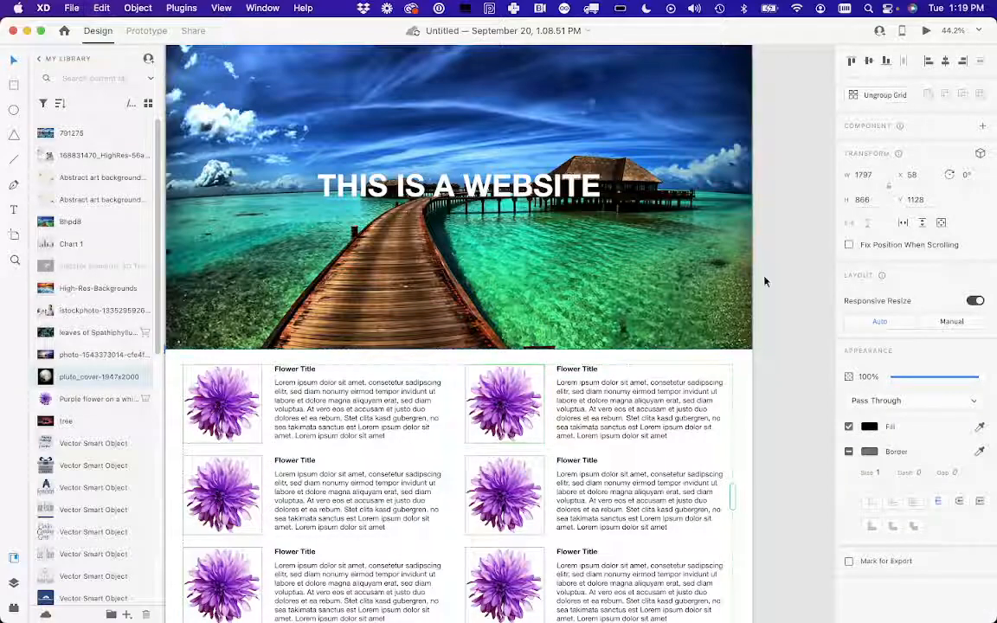
Ungroup the Repeat Grid and replace the first block's flower image with pluto_cover-1947x2000 from My Library
click(878, 96)
scroll(767, 338, down, 2)
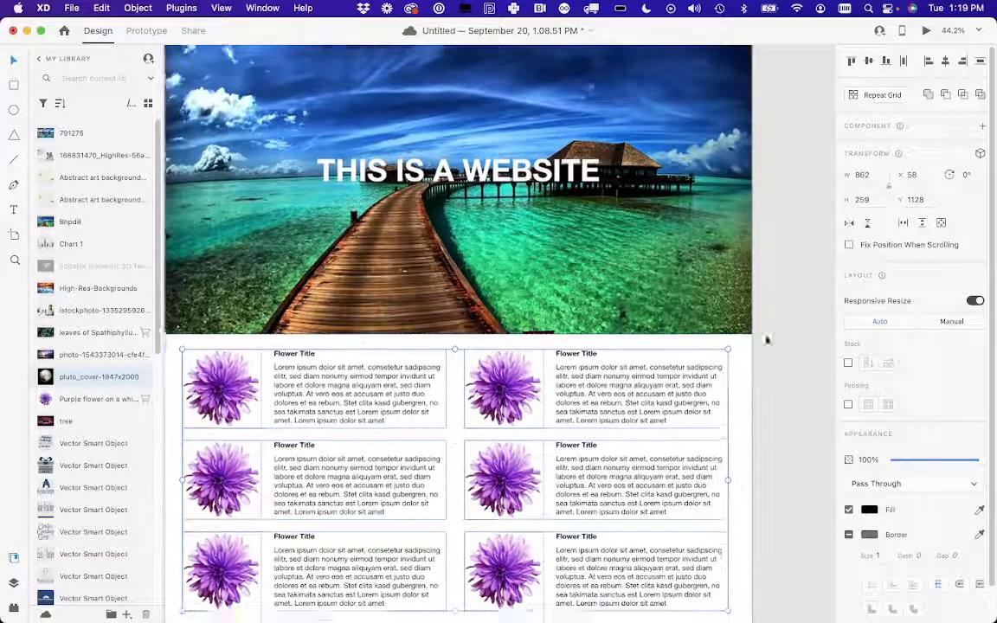
drag(70, 377, 260, 385)
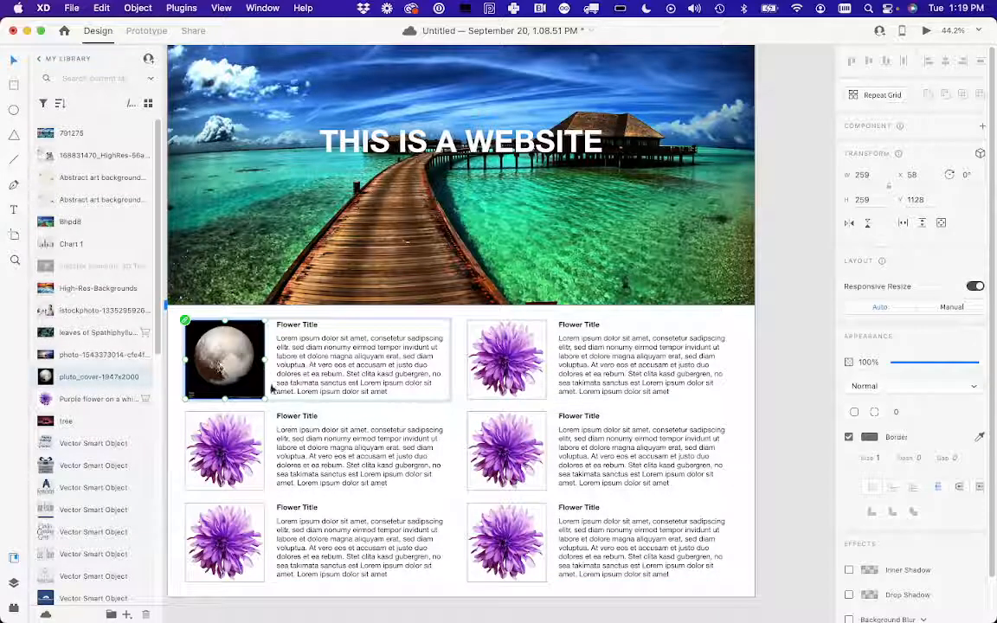
click(810, 368)
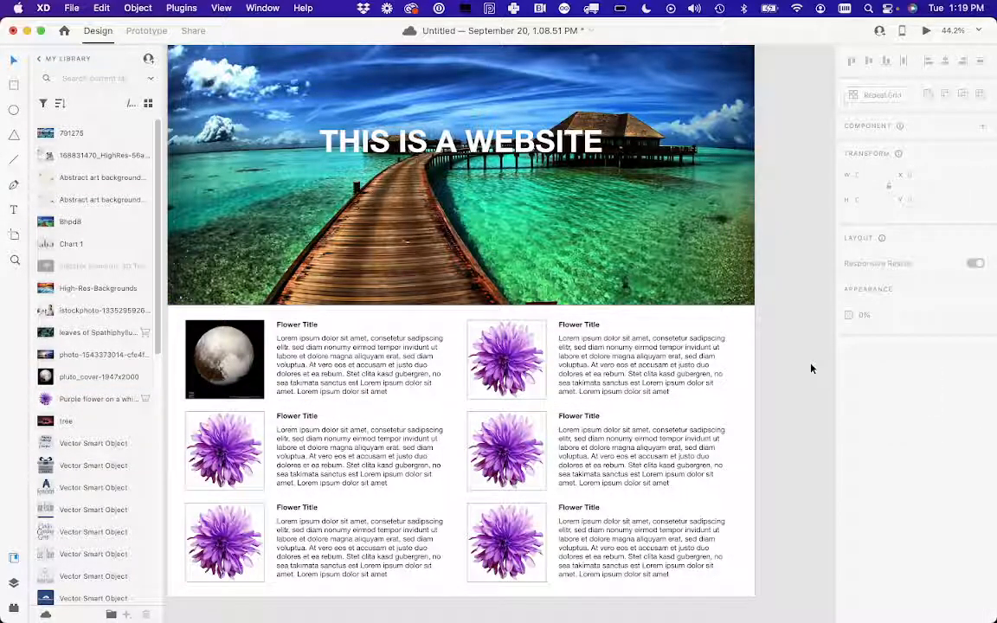
drag(134, 366, 486, 390)
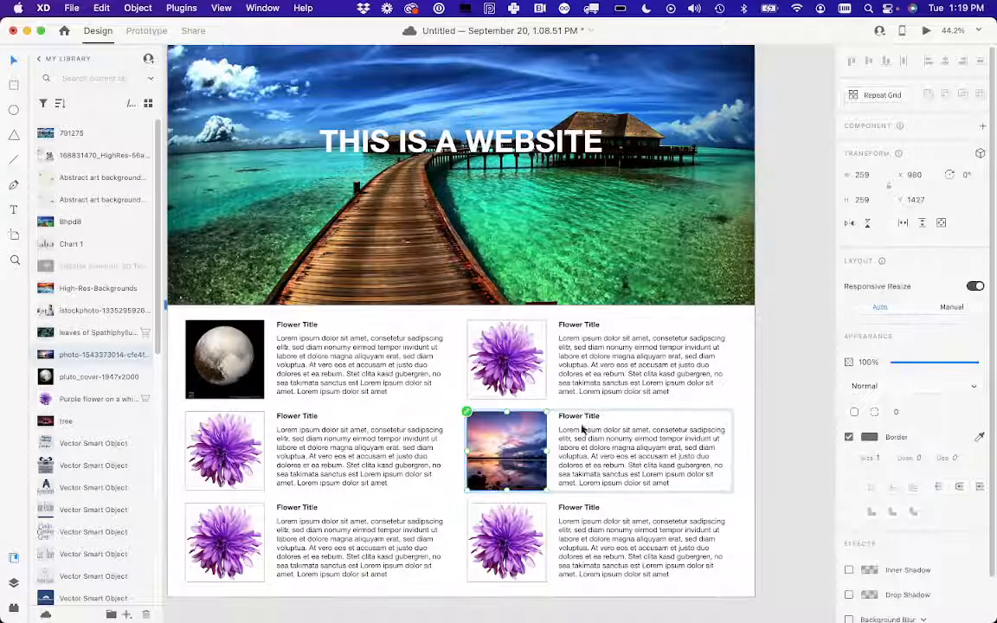
click(771, 403)
double_click(589, 417)
double_click(571, 415)
click(568, 416)
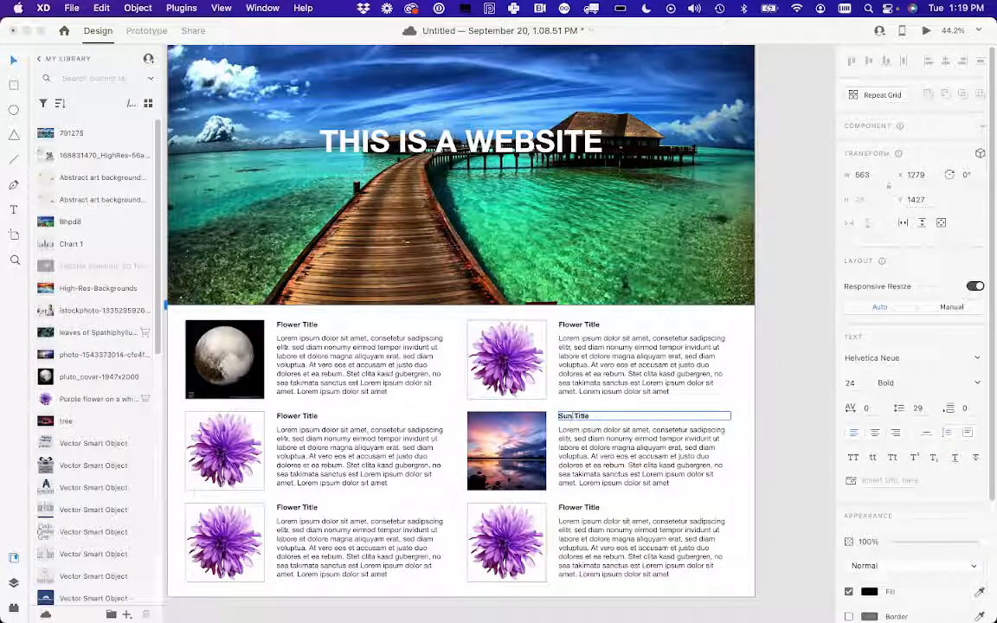
key(Escape)
Change the title beside the Pluto image to Moon Title
double_click(291, 327)
double_click(290, 327)
text(Moon)
key(Escape)
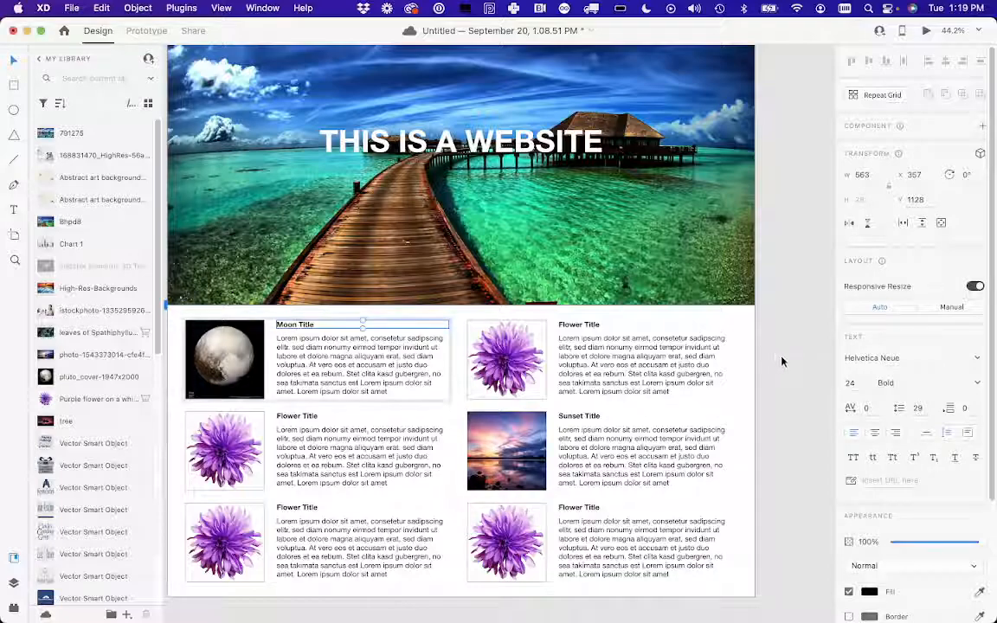
key(Escape)
Combine all six content blocks into a new Repeat Grid and extend it downward to about 1169 high, adding a partial repeat
click(537, 441)
scroll(536, 441, left, 3)
scroll(537, 442, down, 2)
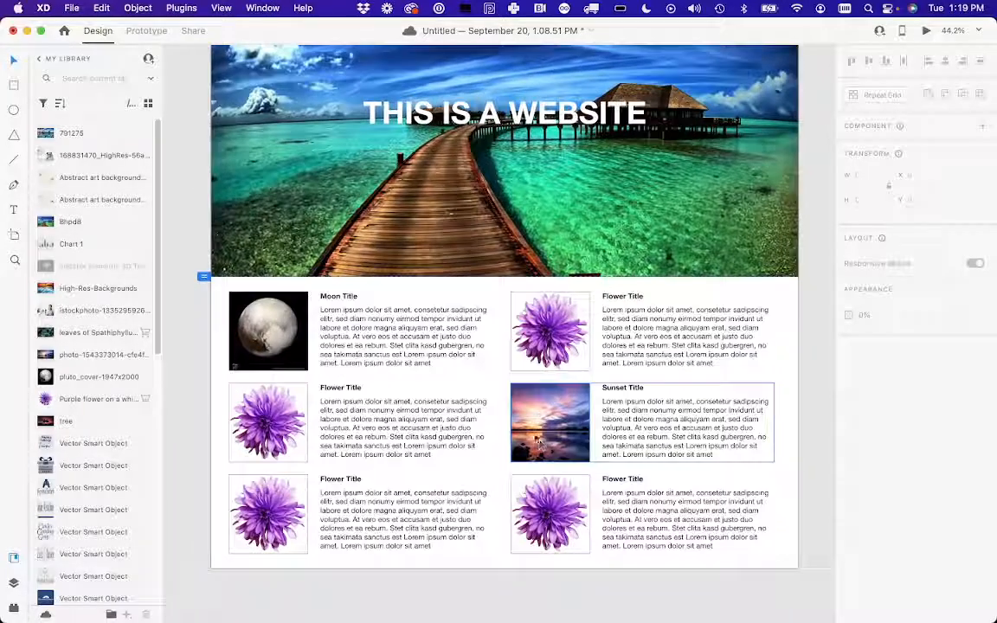
click(366, 351)
drag(219, 577, 814, 303)
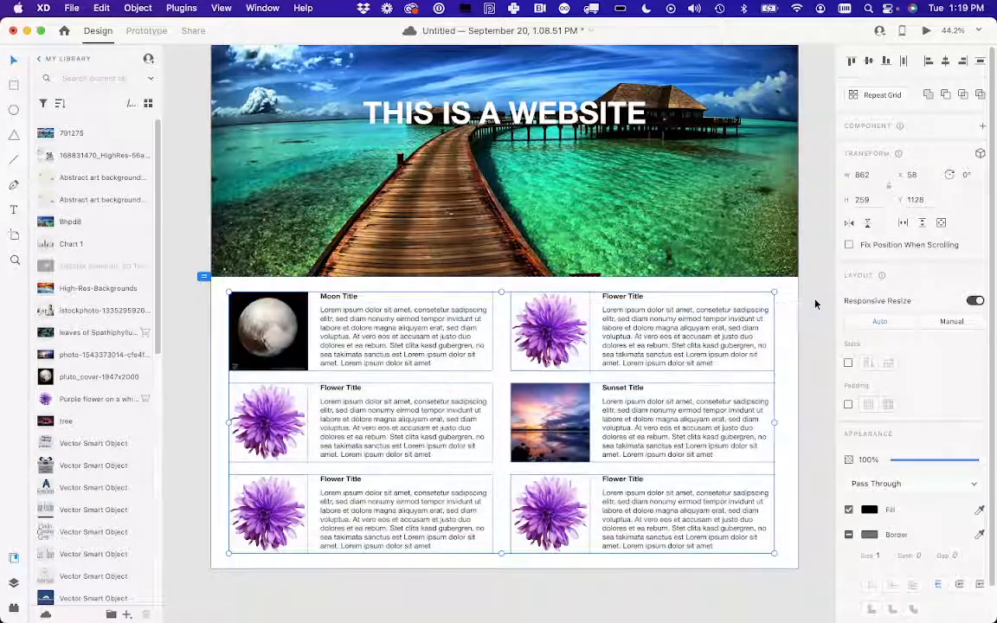
click(883, 95)
scroll(574, 526, down, 3)
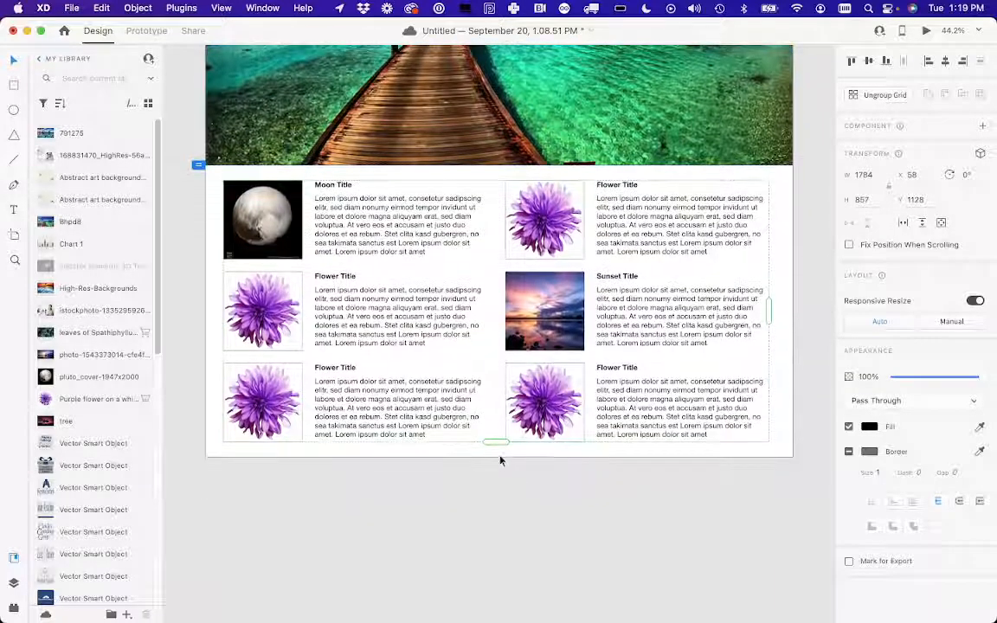
drag(497, 442, 494, 535)
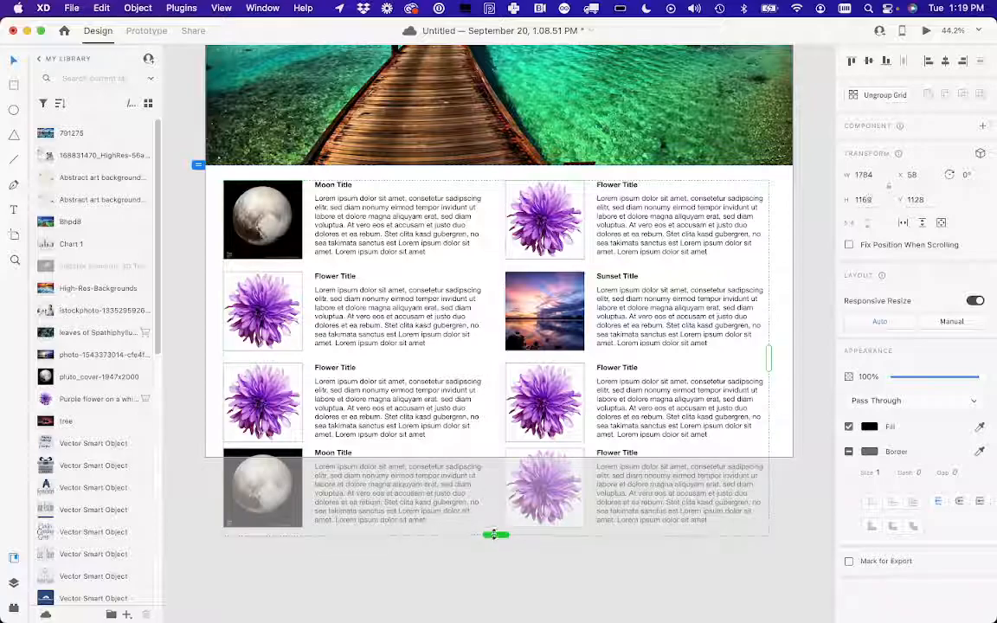
click(495, 574)
Make the Home navigation link at the top of the Homepage artboard a component
scroll(632, 503, up, 3)
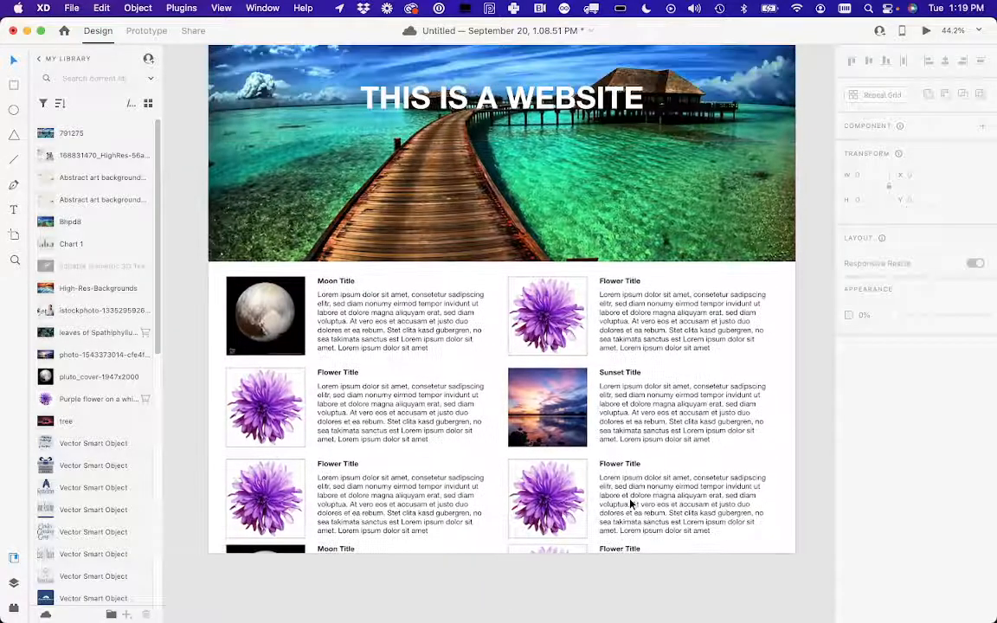
scroll(632, 503, up, 3)
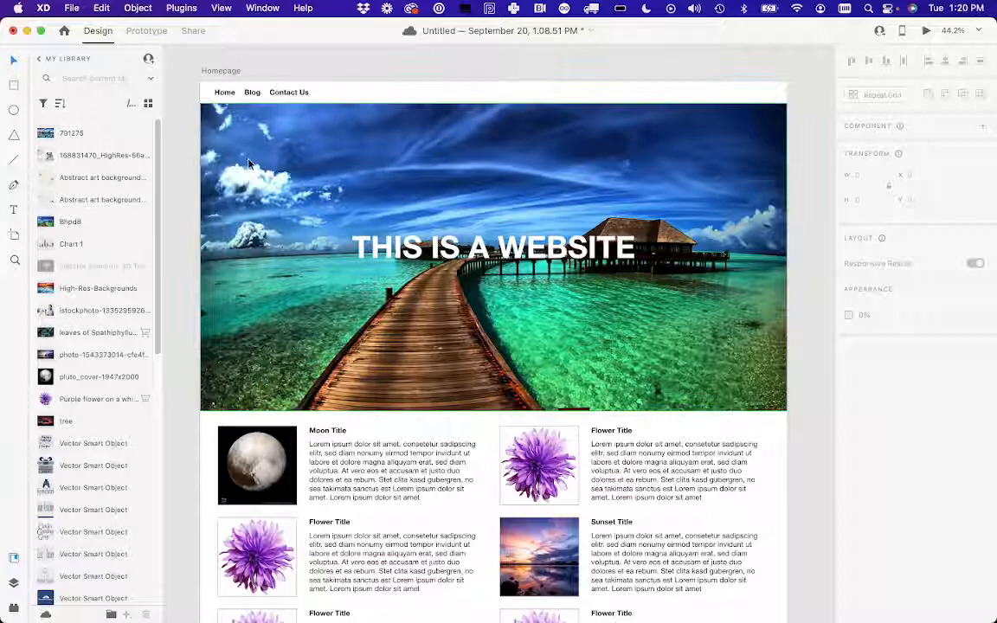
click(233, 95)
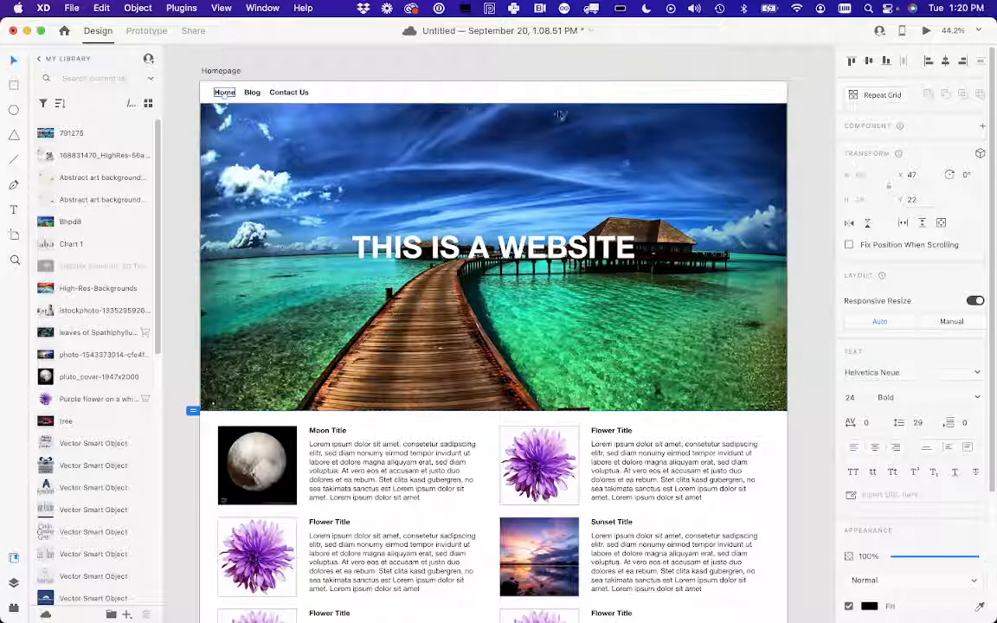
click(983, 127)
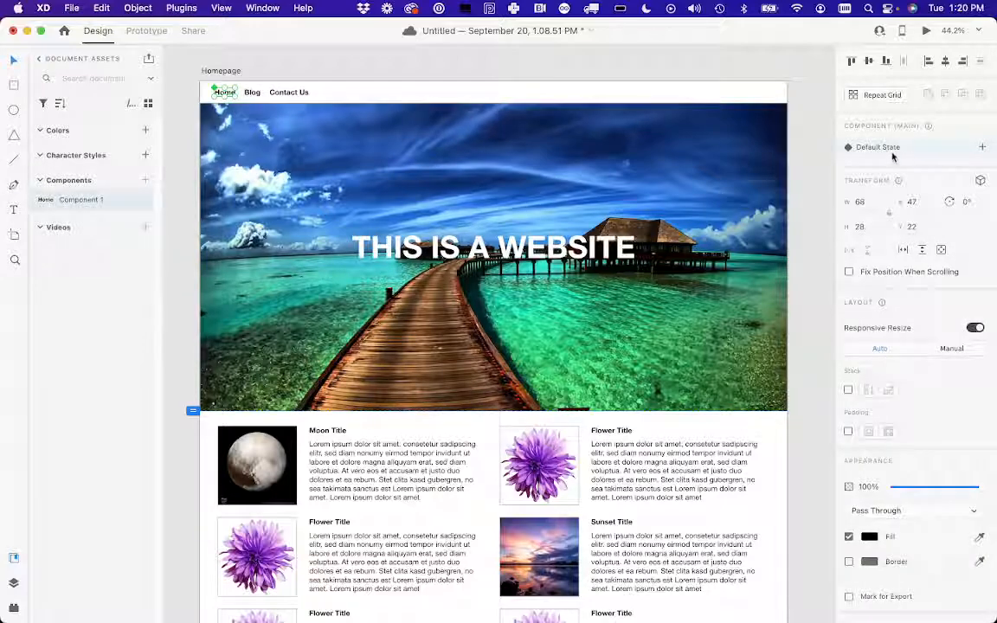
Add a new state to the Home link component and set its fill to red
click(983, 148)
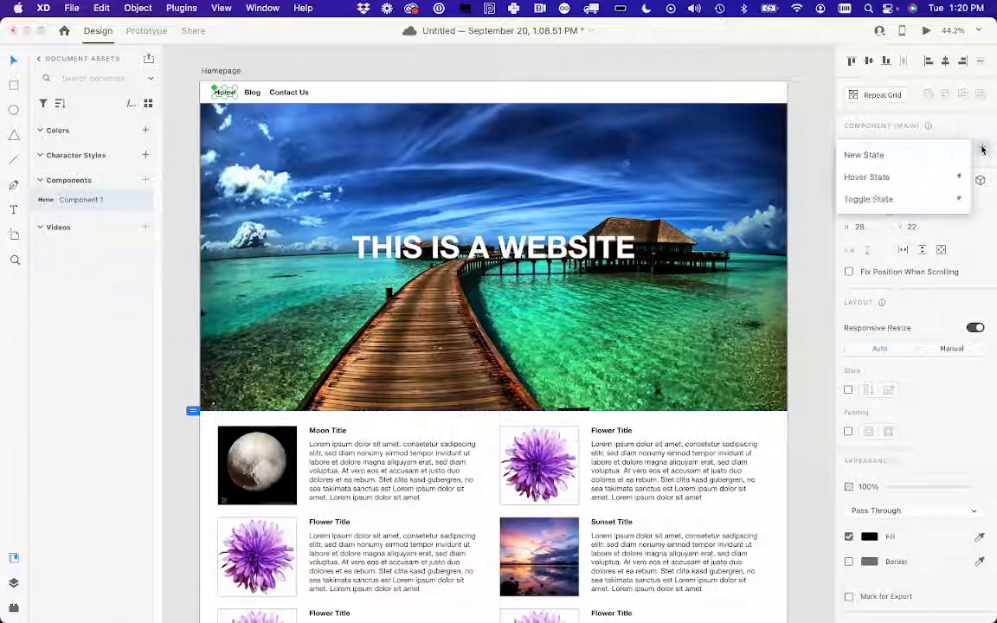
click(902, 158)
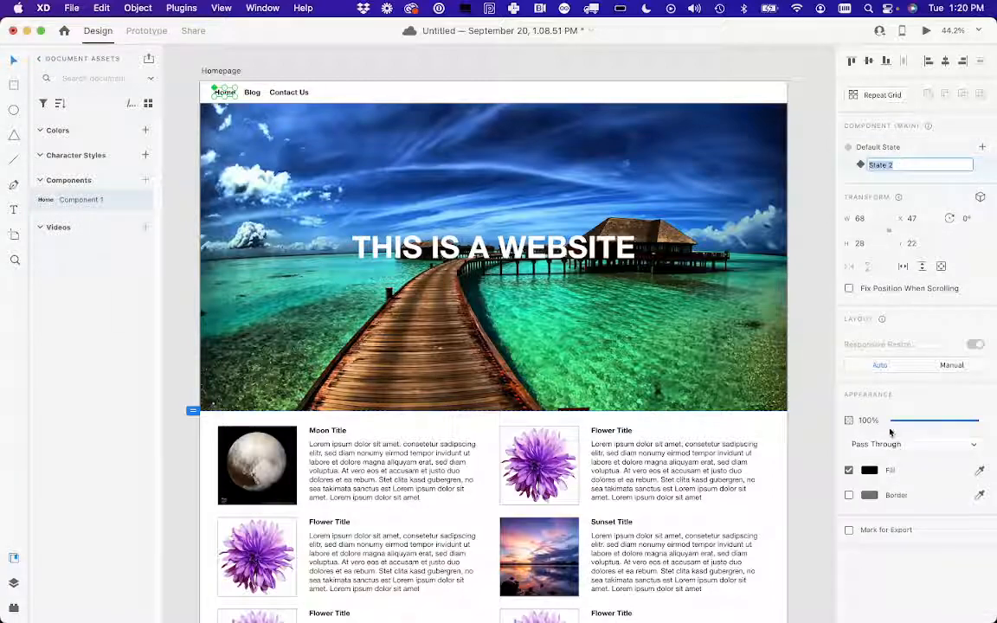
click(870, 474)
click(775, 441)
drag(774, 441, 807, 396)
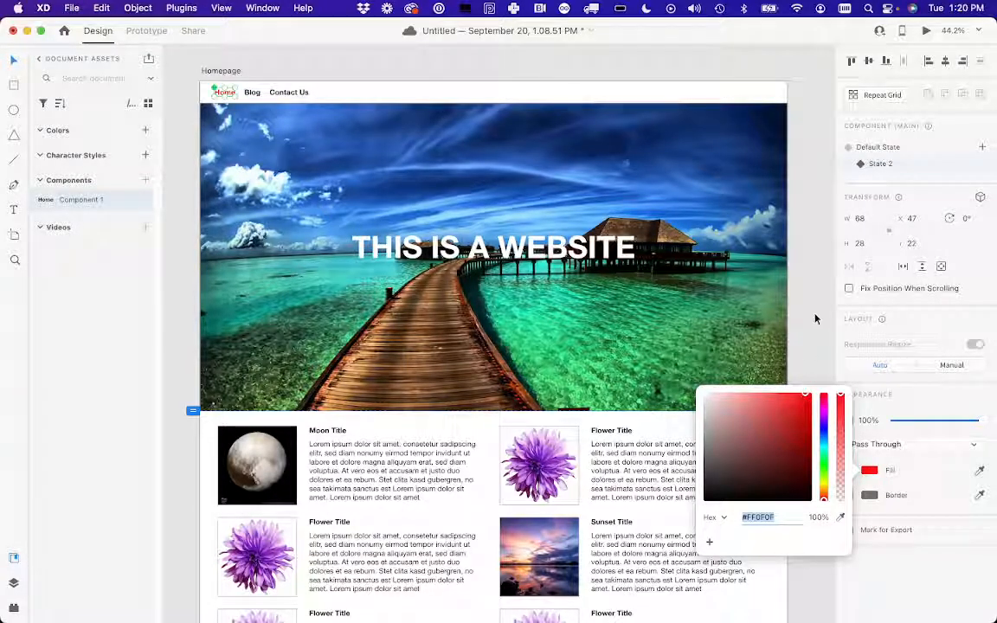
drag(808, 397, 842, 376)
click(803, 349)
Make the Blog navigation link a component and add a new state with a red fill
click(250, 92)
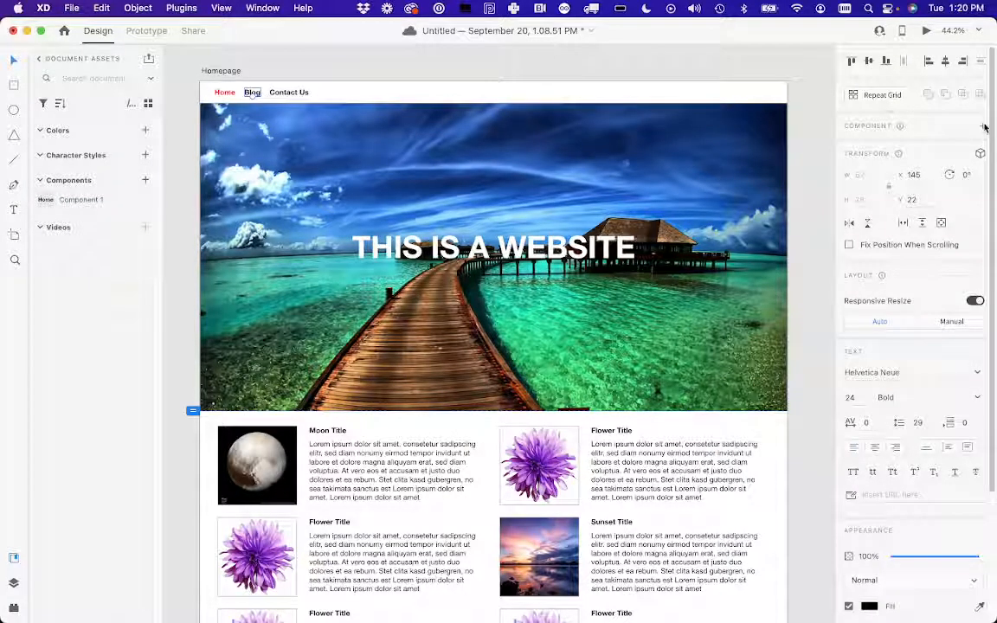
click(984, 127)
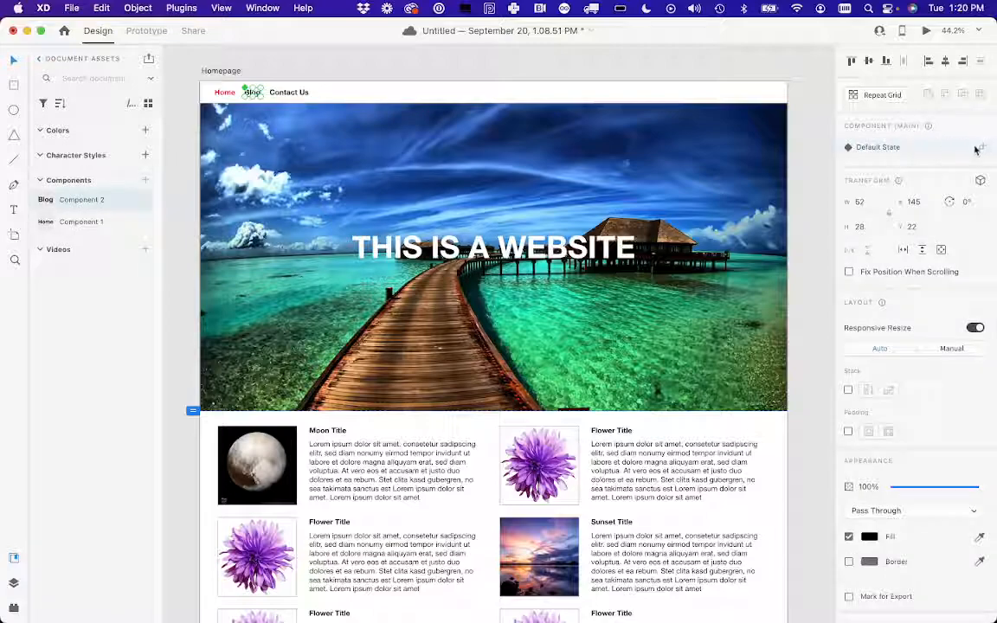
click(983, 148)
click(916, 158)
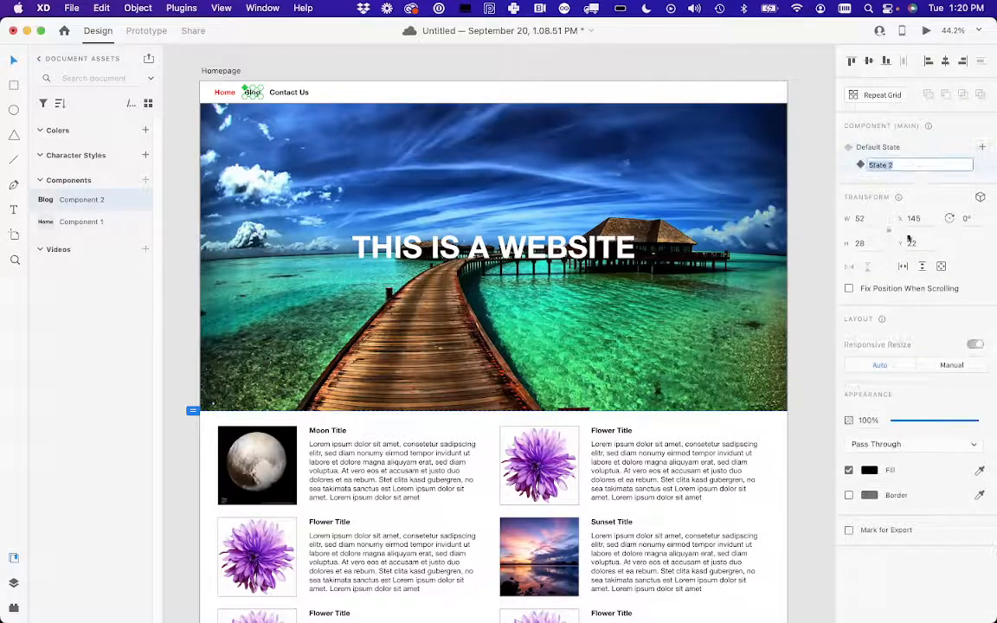
click(870, 470)
click(773, 418)
drag(773, 418, 854, 355)
click(801, 288)
Make the Contact Us navigation link a component and add a new state with fill #FF0000
click(289, 93)
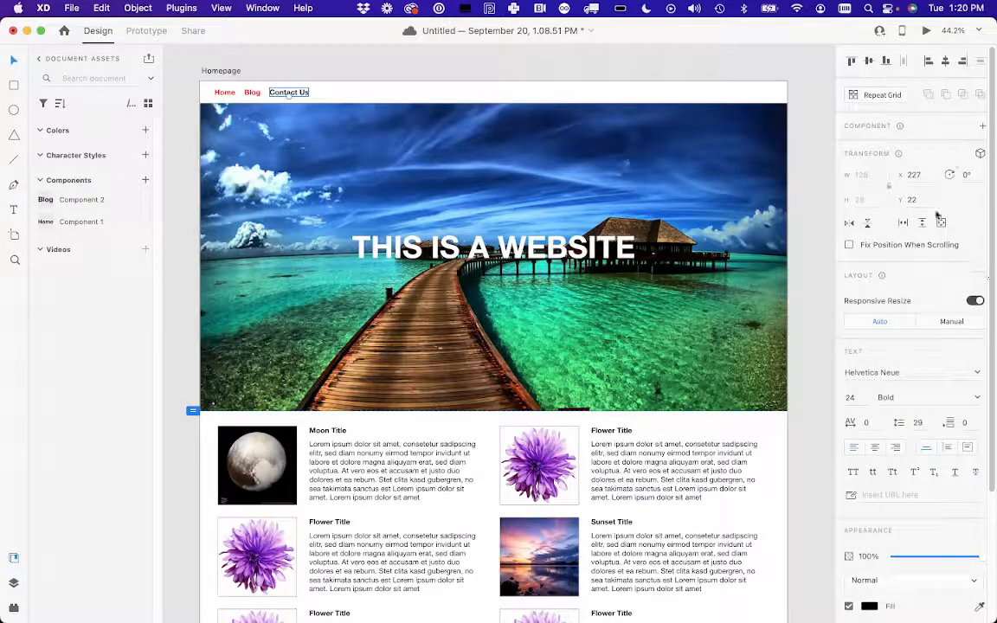
click(981, 126)
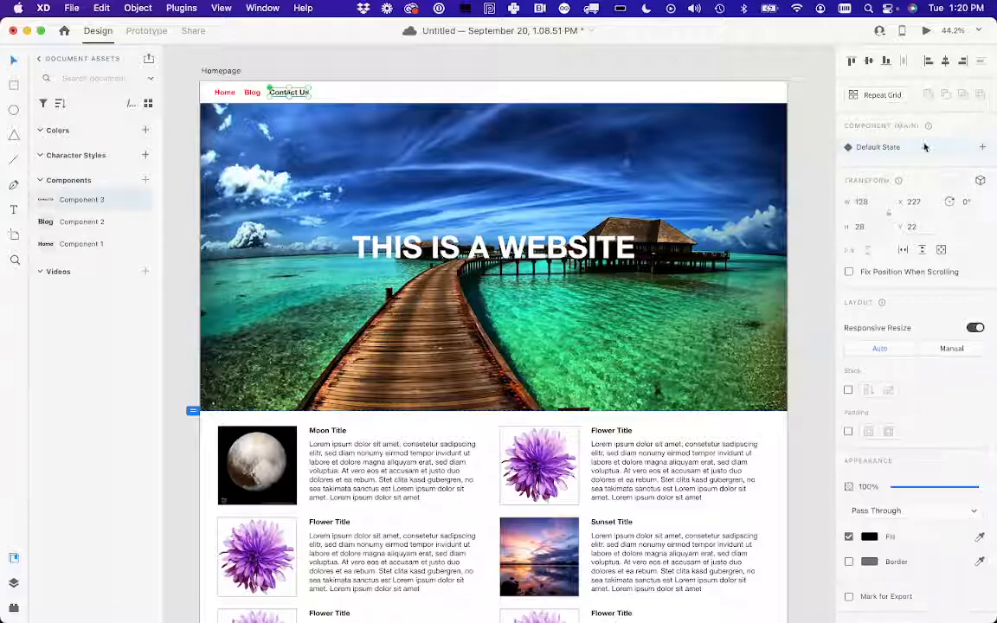
click(980, 148)
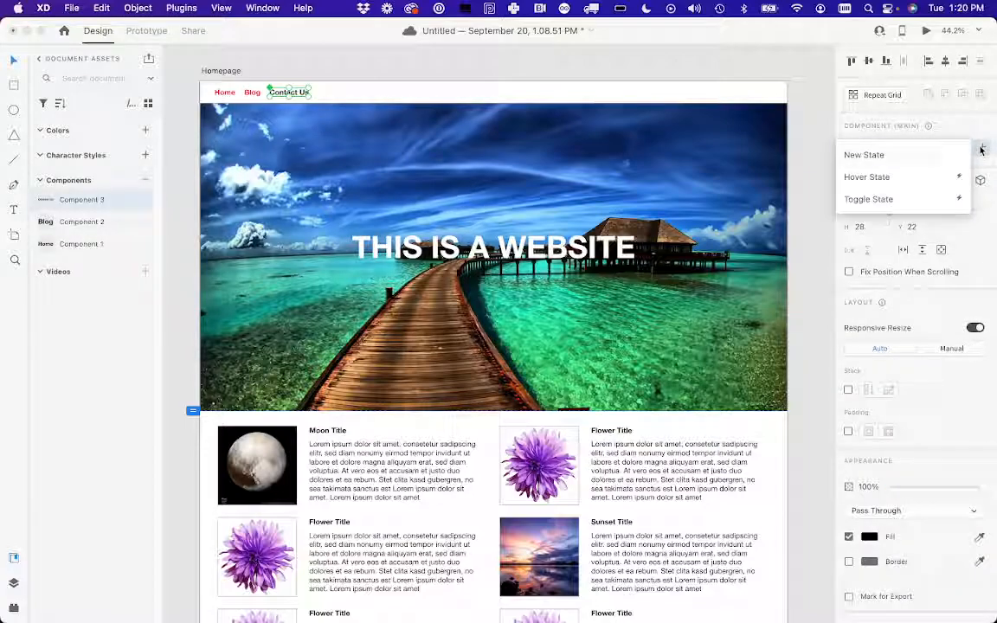
click(884, 160)
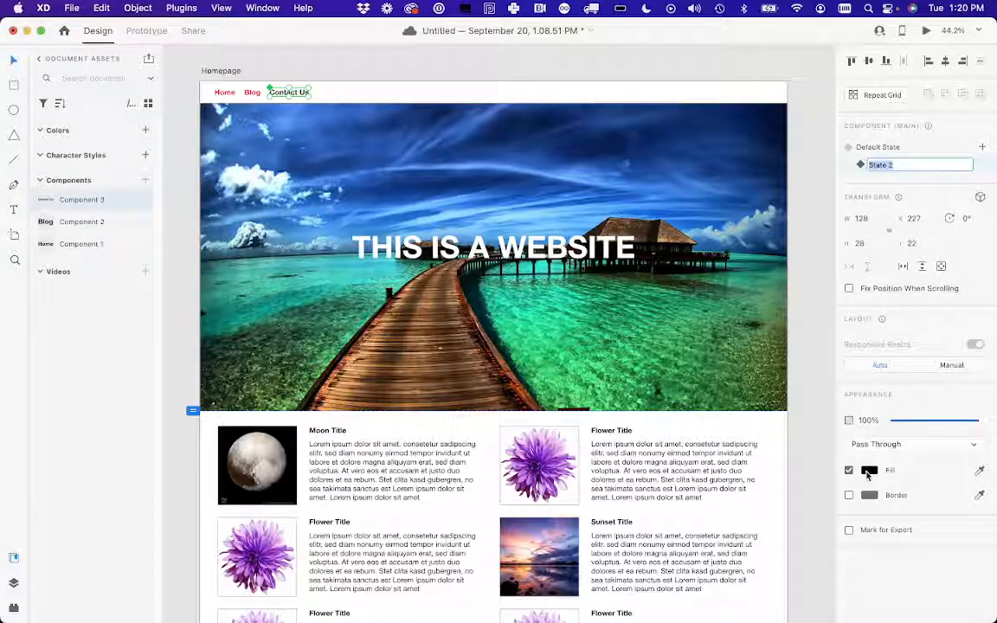
click(869, 471)
text(FF0000)
key(Return)
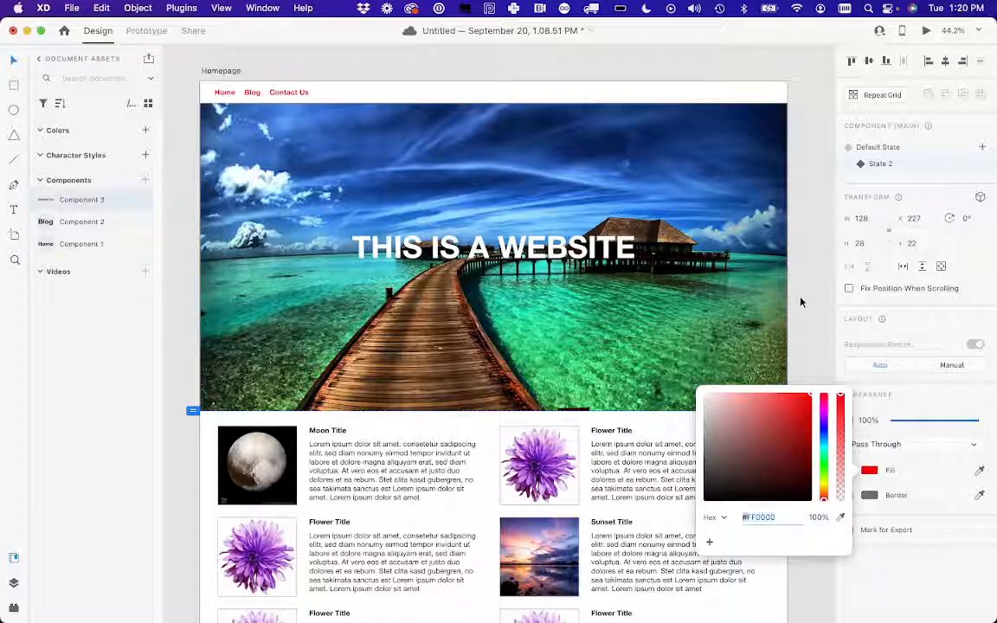
click(801, 302)
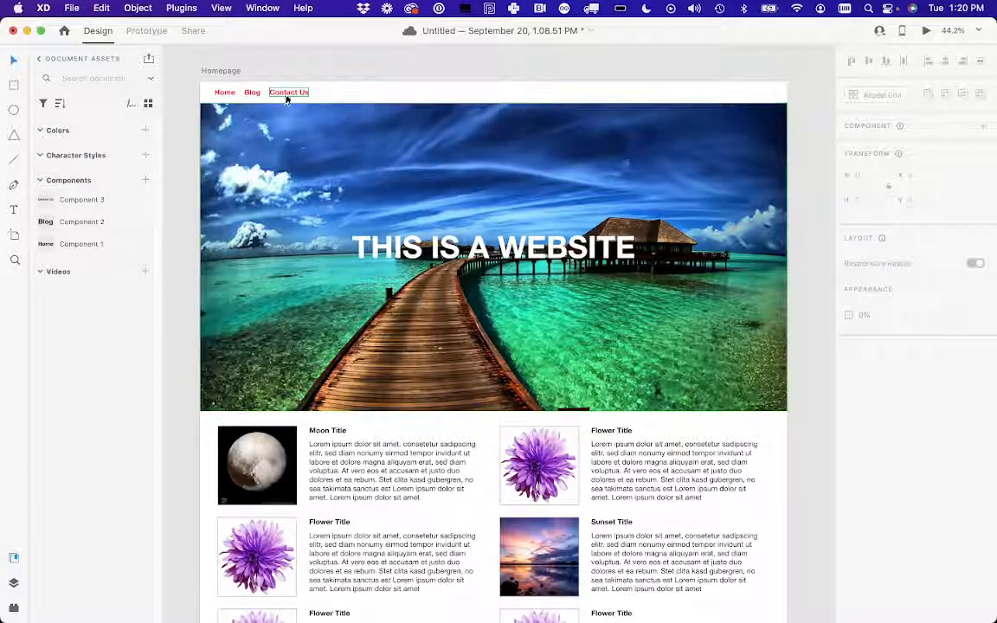
Preview the Homepage in Prototype mode to check how the navigation links behave, and close the preview
click(146, 31)
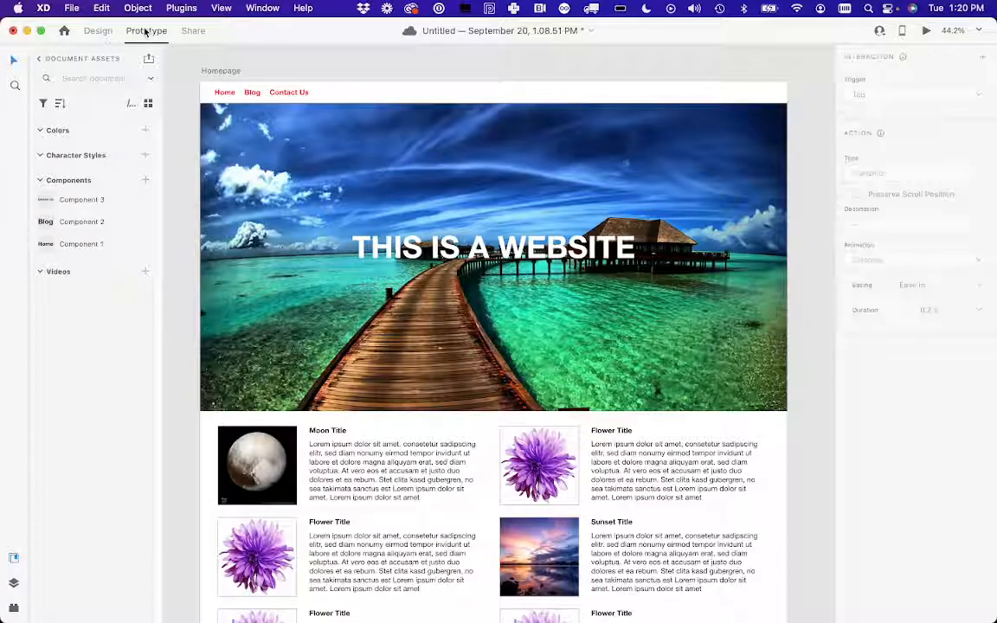
click(927, 31)
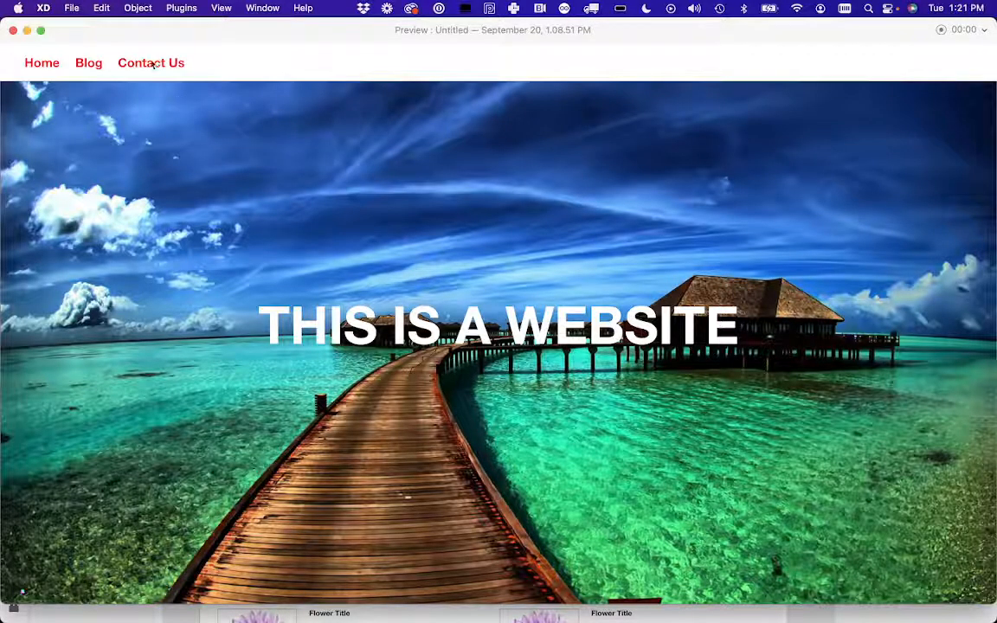
click(13, 30)
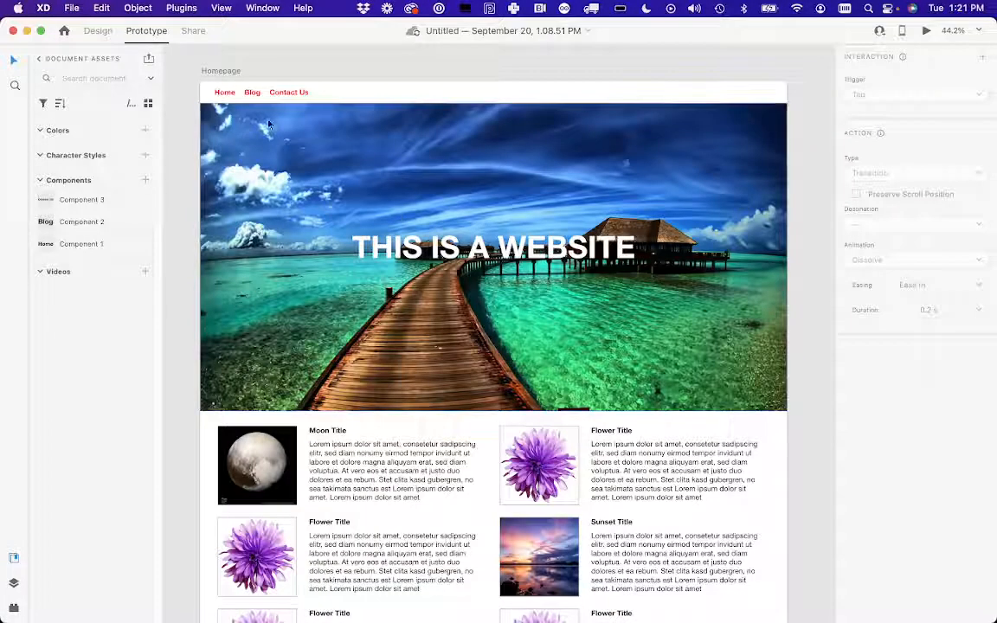
Delete State 2 from the Home link component, restoring the link if it is removed by mistake
click(222, 92)
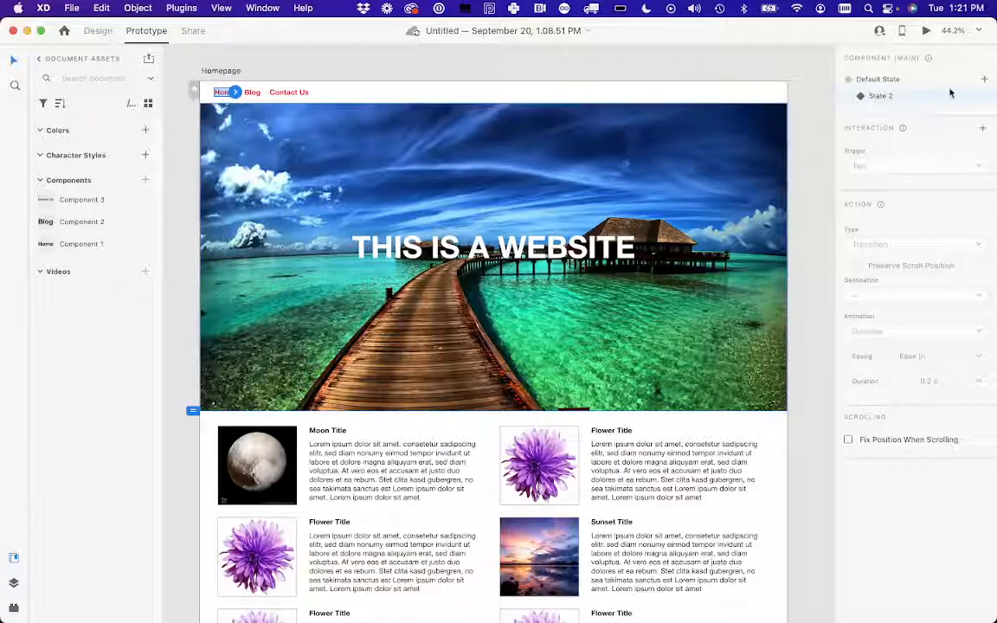
key(Delete)
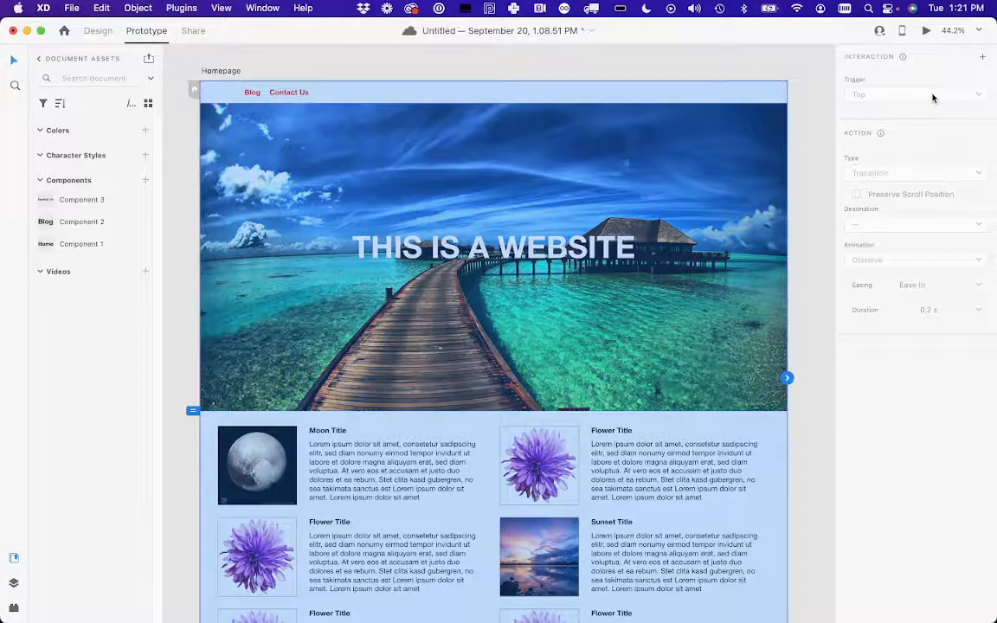
key(super+z)
right_click(890, 98)
click(906, 101)
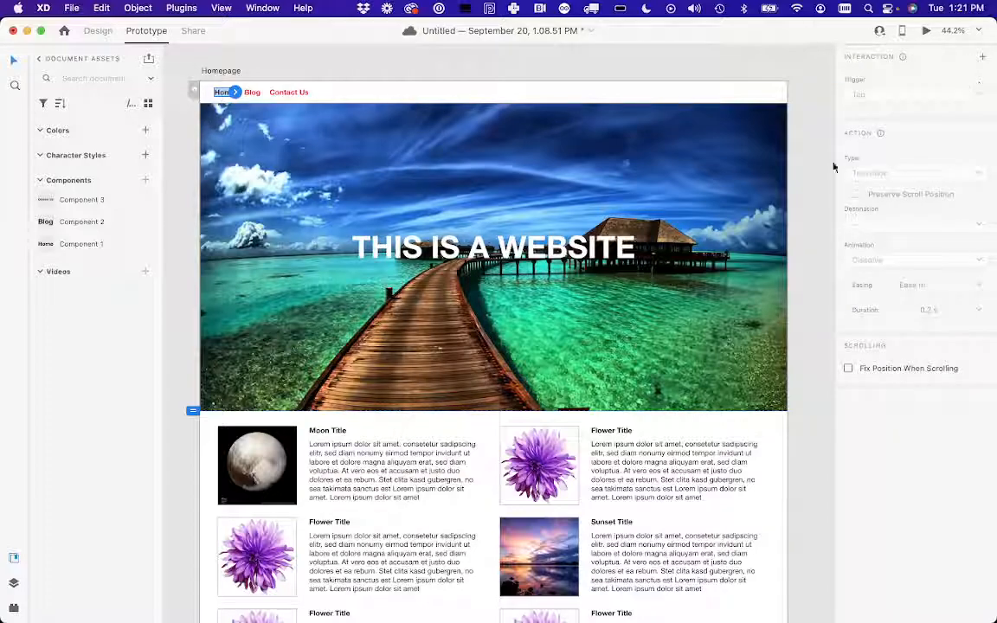
click(330, 86)
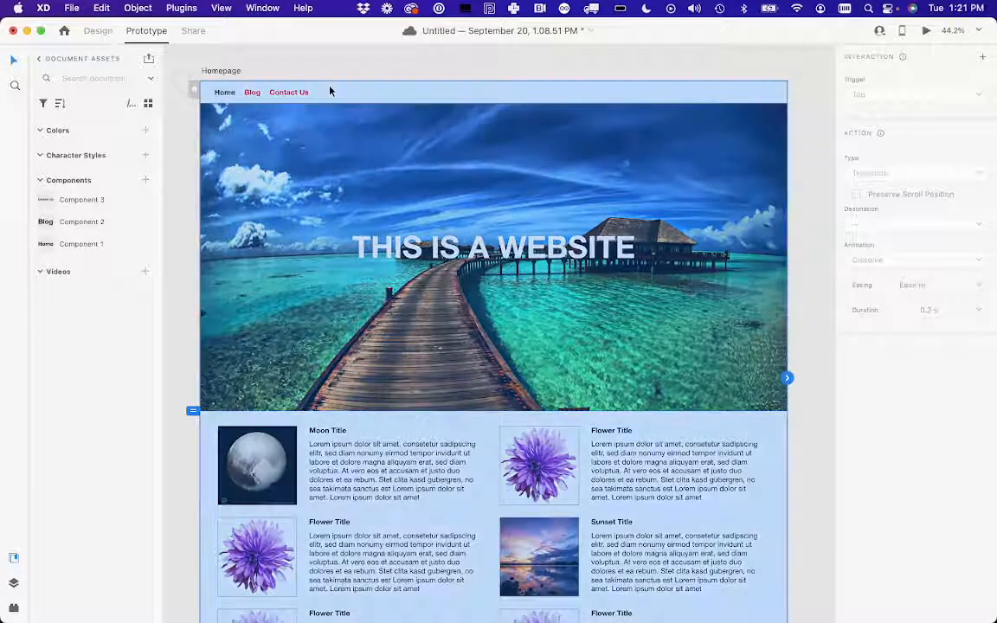
Return to Design mode and undo the navigation link edits back to before Home's State 2 was filled red
click(96, 31)
click(227, 92)
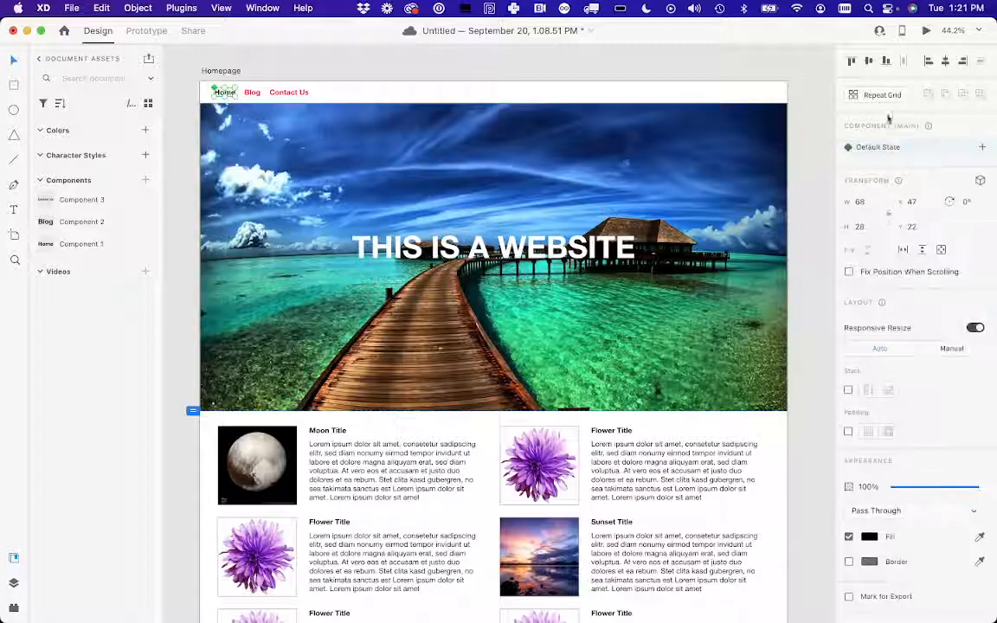
click(981, 147)
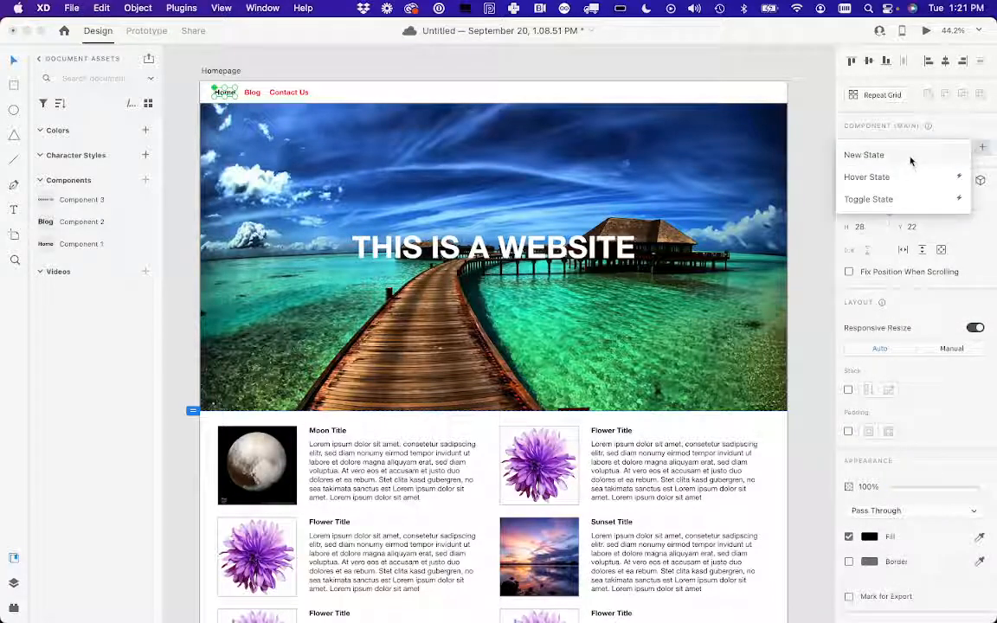
click(692, 75)
key(super+z)
key(super+z)
key(super+z)
key(super+z)
key(super+z)
key(super+z)
key(super+z)
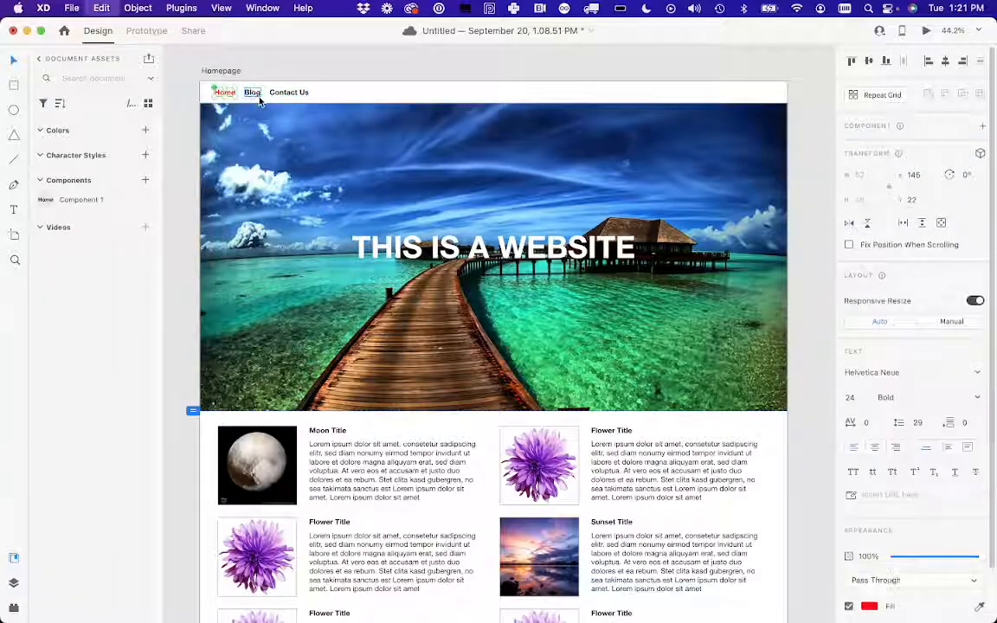
key(super+z)
Delete State 2 from the Home link component in Design mode
click(271, 73)
click(218, 97)
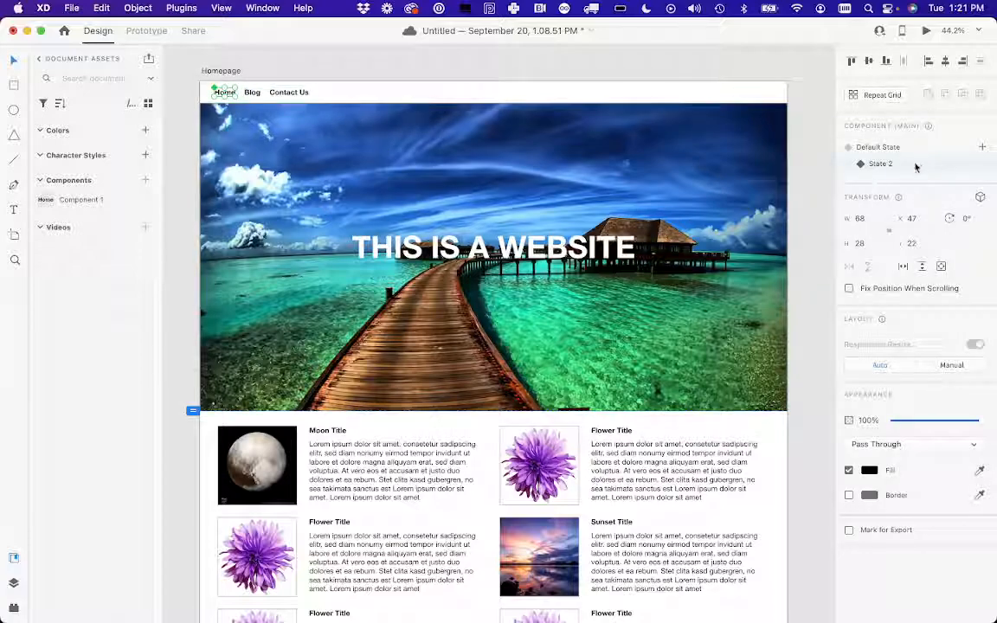
right_click(933, 167)
click(953, 174)
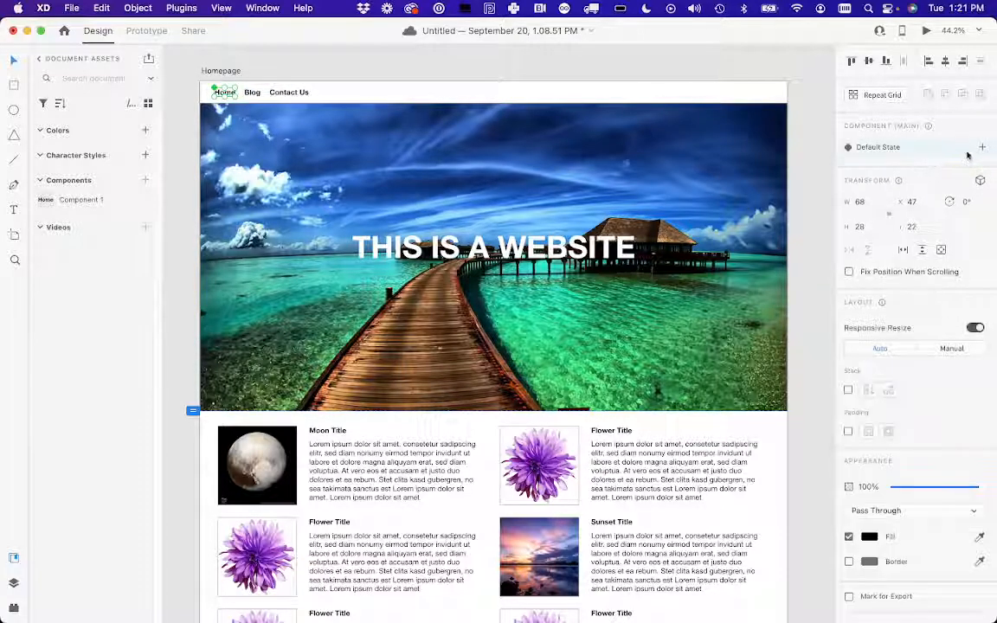
Add a Hover State to the Home link component and set its fill to #FF0000
click(983, 147)
click(903, 177)
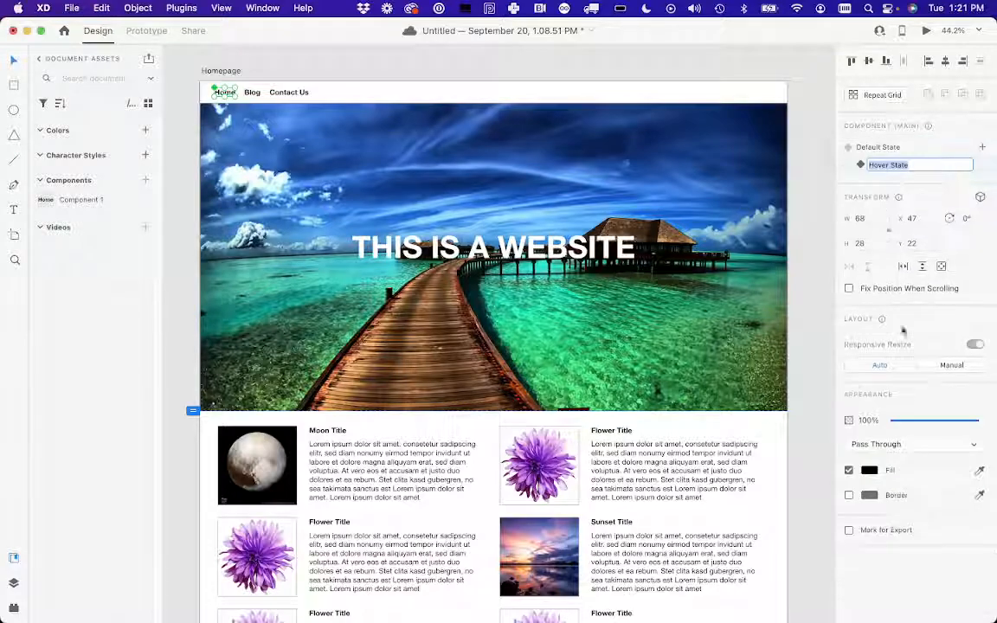
click(866, 470)
drag(725, 413, 861, 337)
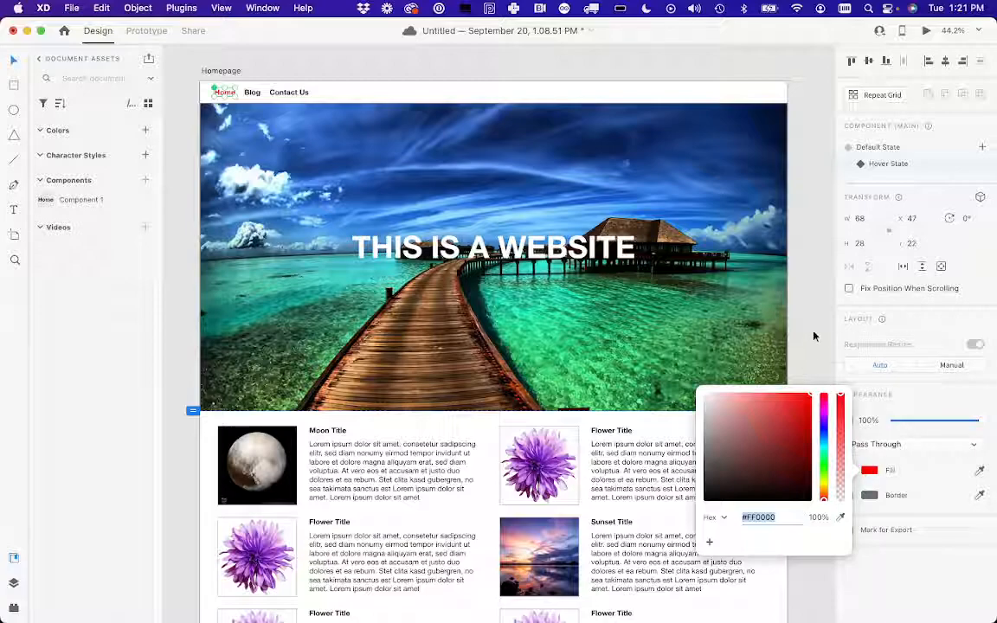
click(732, 298)
Make the Blog navigation link a component and add a Hover State with fill #FF0000
click(252, 92)
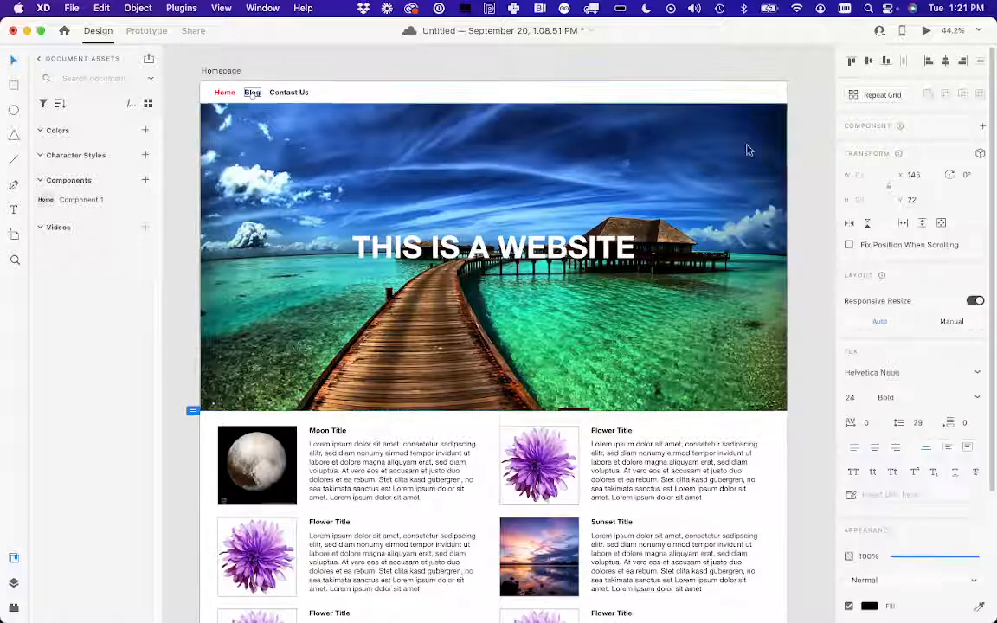
key(super+k)
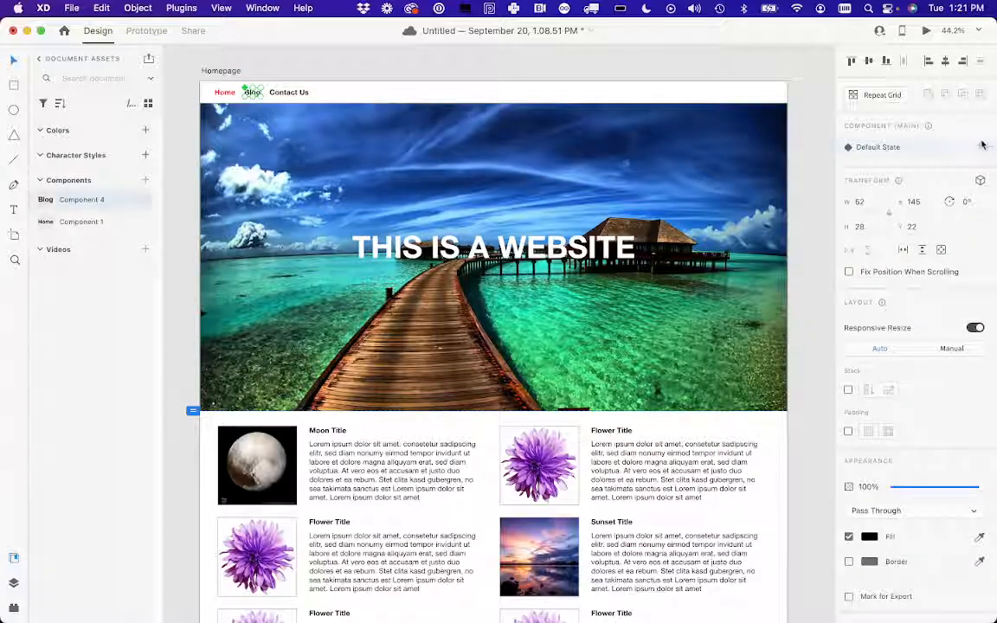
click(984, 149)
click(935, 173)
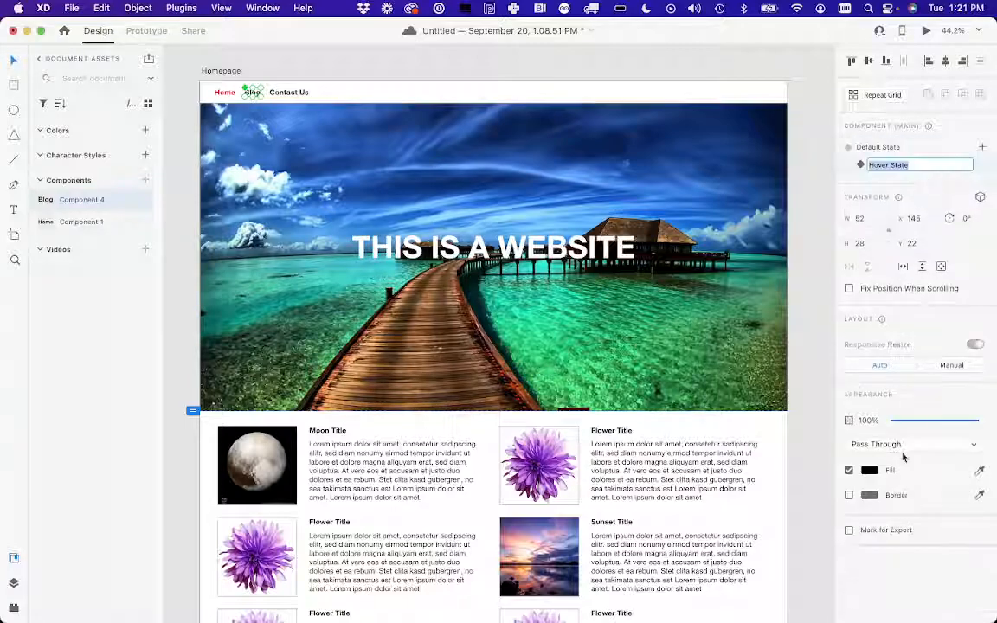
click(870, 473)
drag(757, 423, 873, 355)
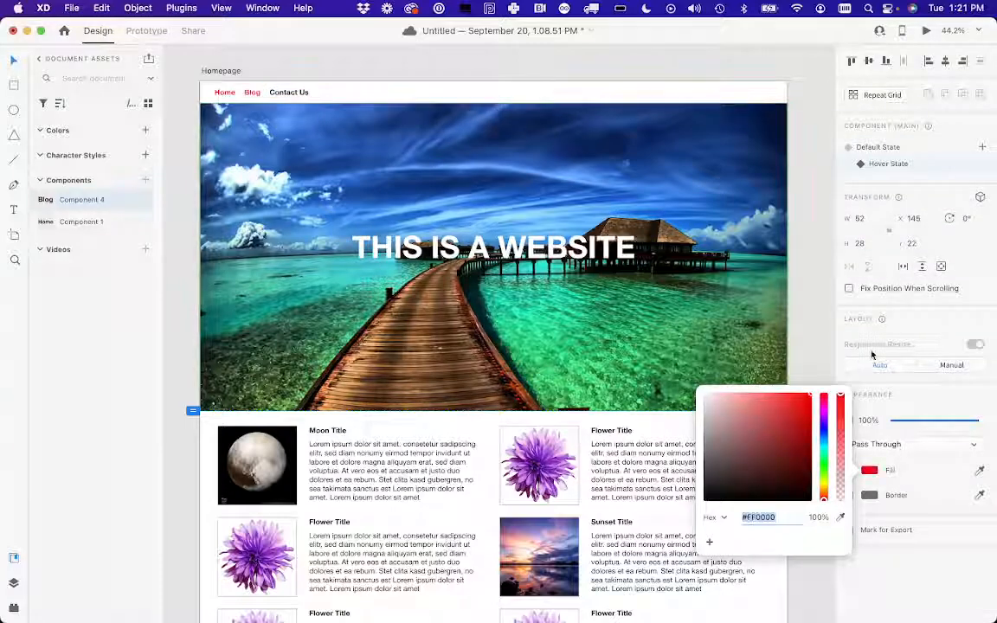
Make the Contact Us navigation link a component and add a Hover State with a red fill
click(290, 93)
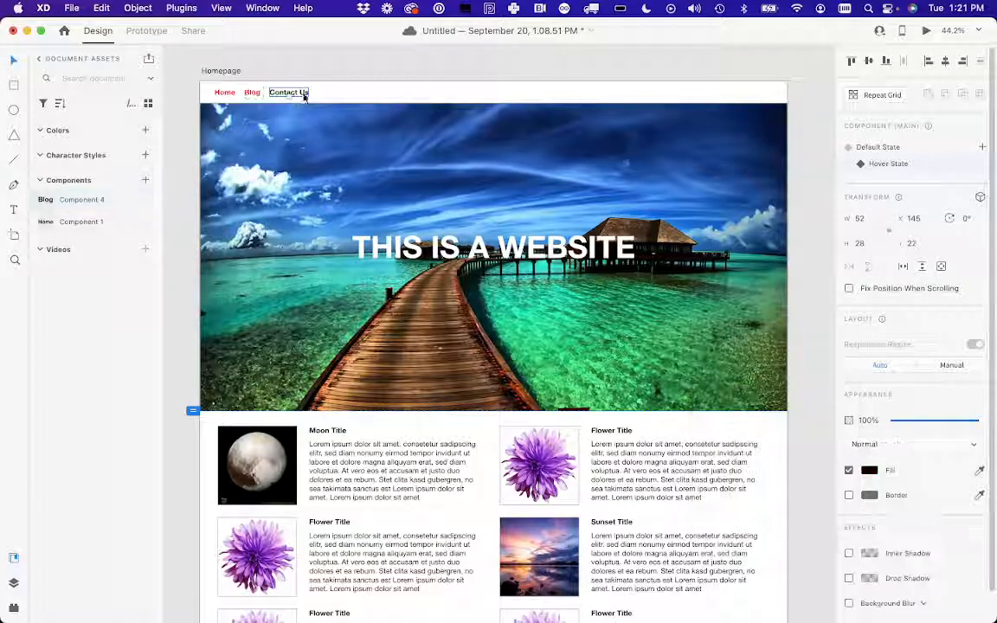
key(super+k)
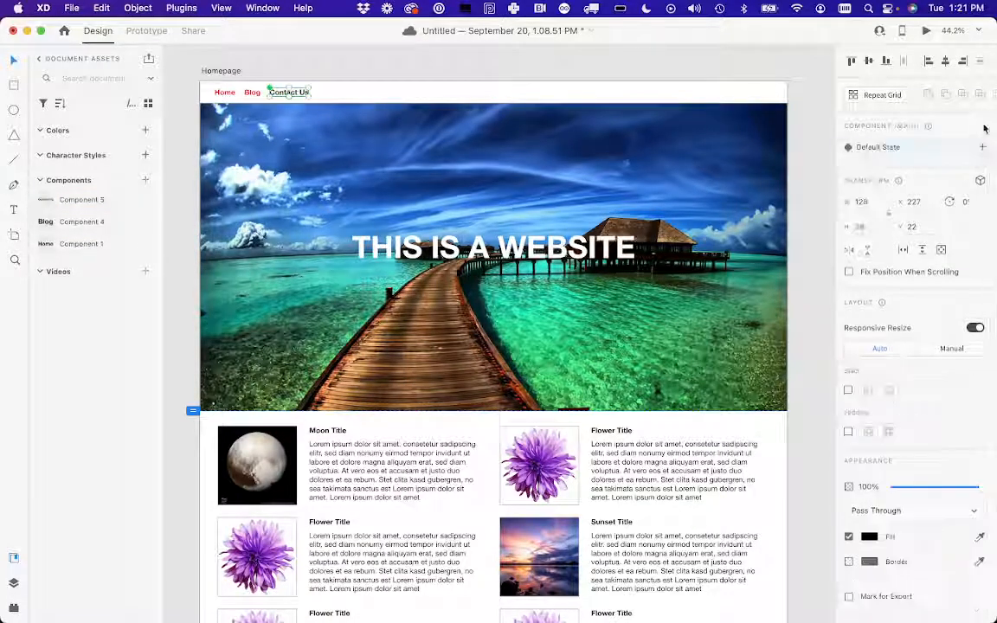
click(982, 147)
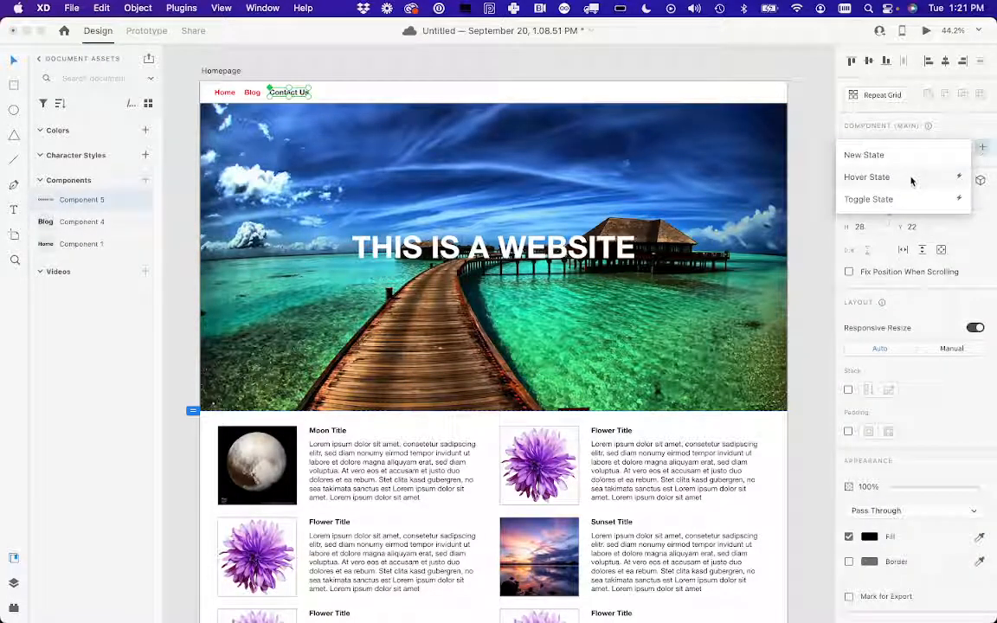
click(911, 176)
click(869, 470)
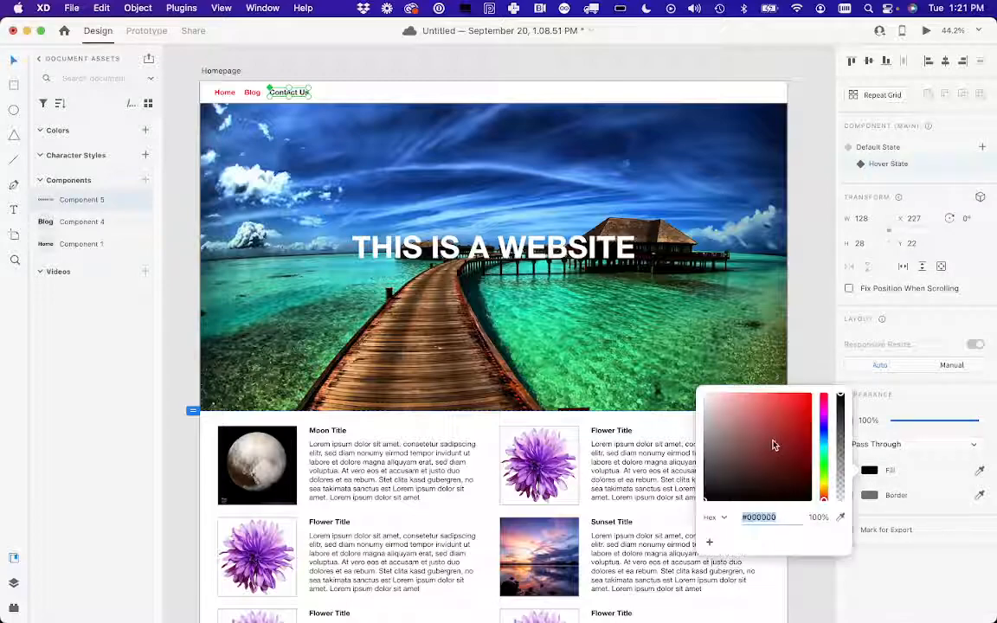
drag(775, 446, 844, 358)
click(819, 324)
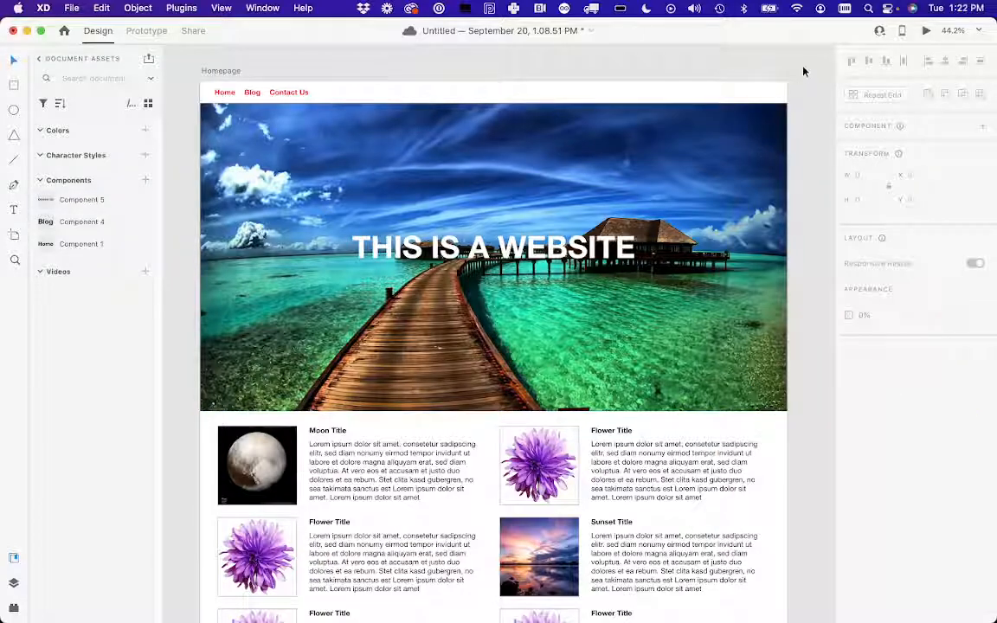
Preview the homepage, then check which component state the Contact Us and Home links are set to
click(926, 32)
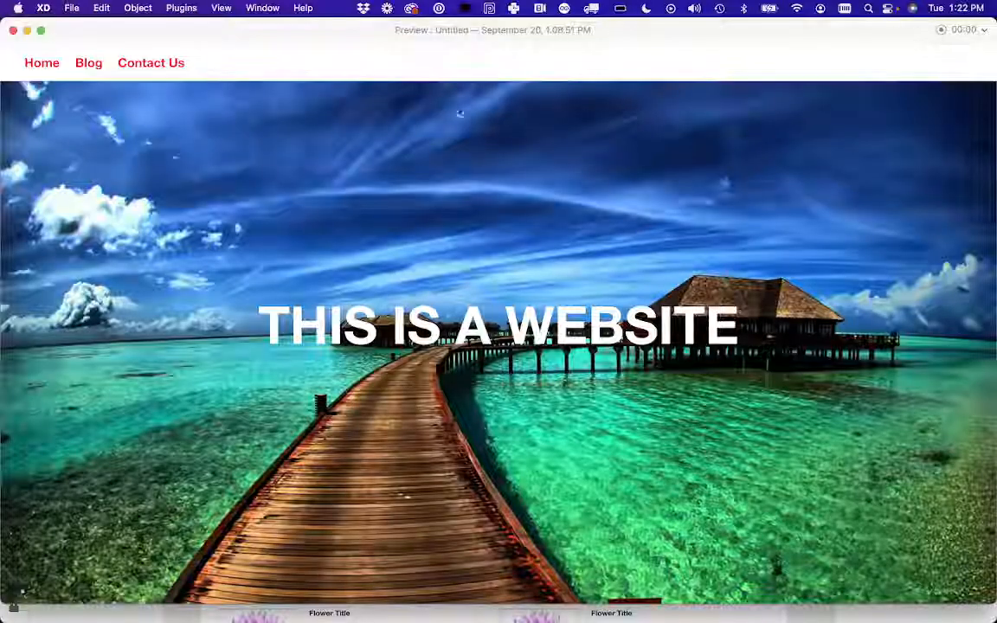
click(12, 32)
click(287, 94)
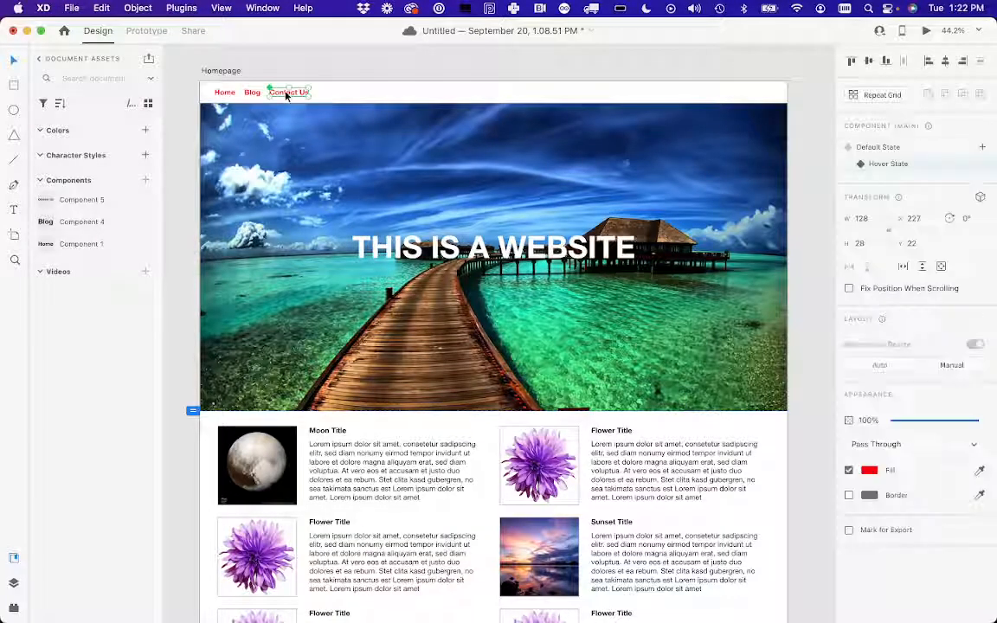
click(222, 95)
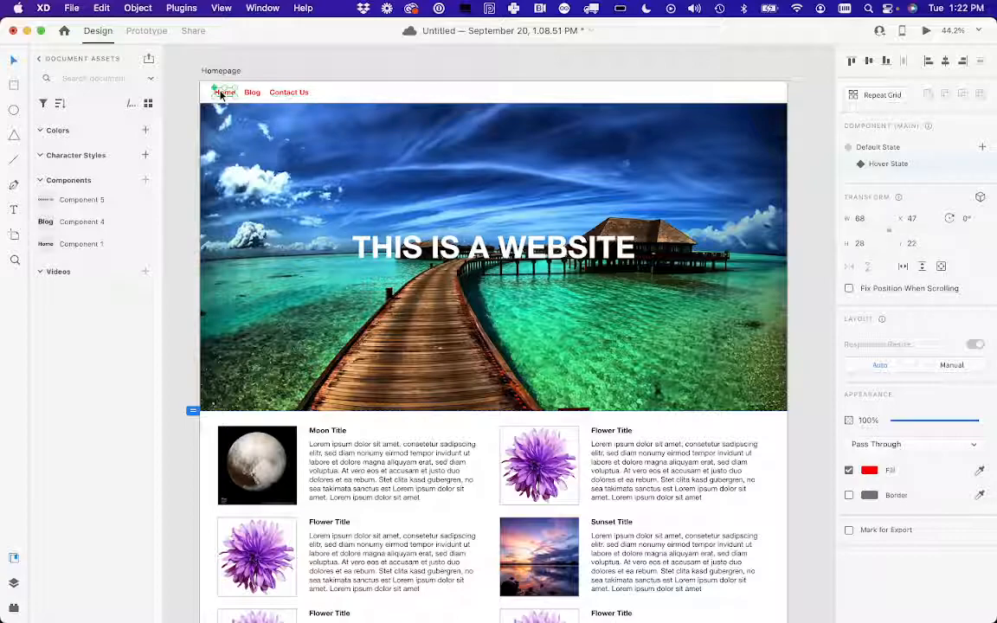
In Prototype mode, switch the Home link component to its Default State and preview the page
click(154, 34)
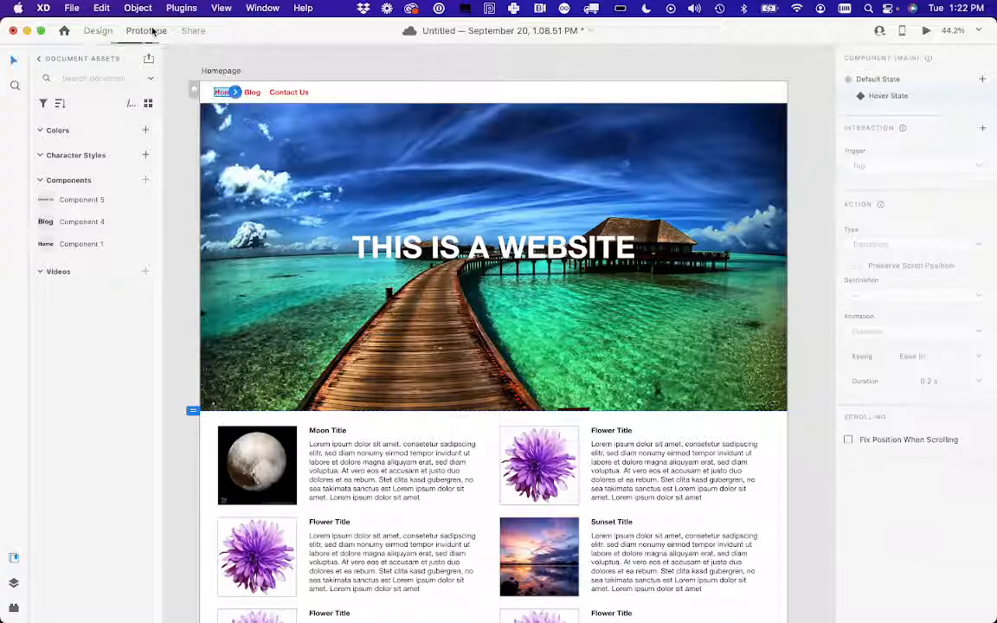
click(234, 94)
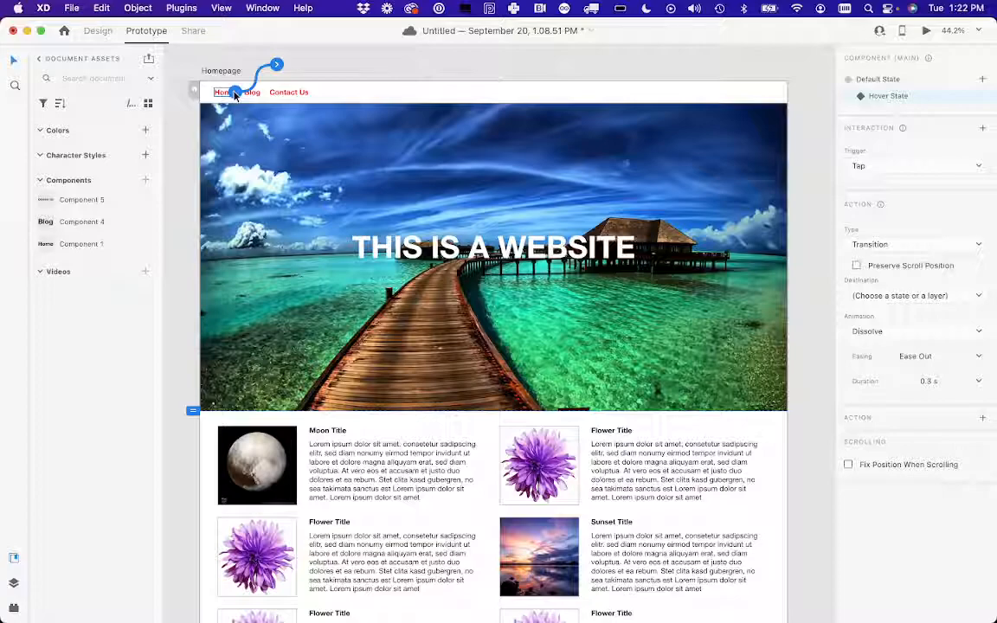
drag(275, 66, 219, 96)
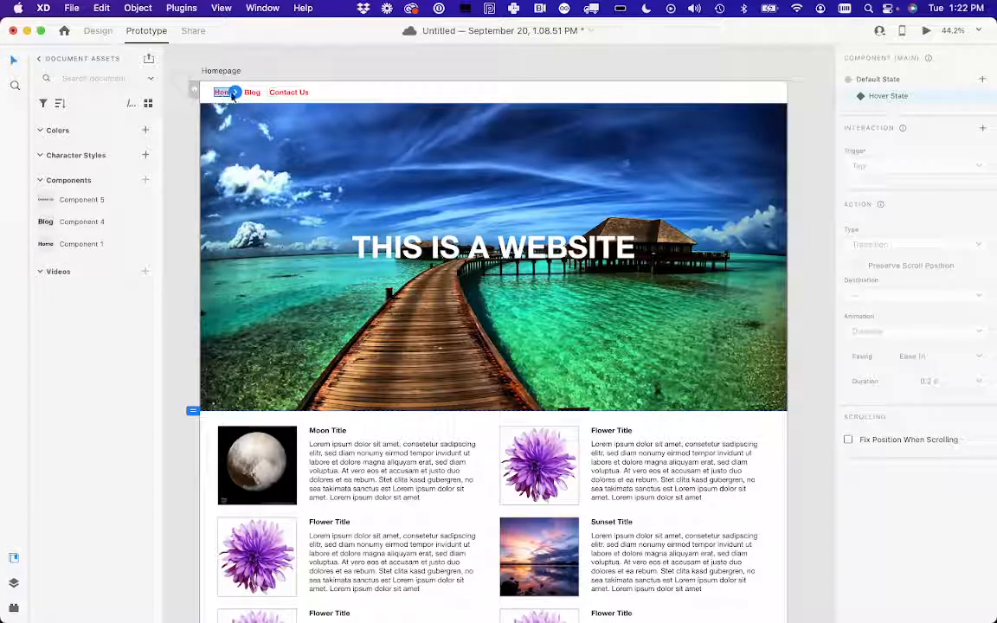
click(922, 81)
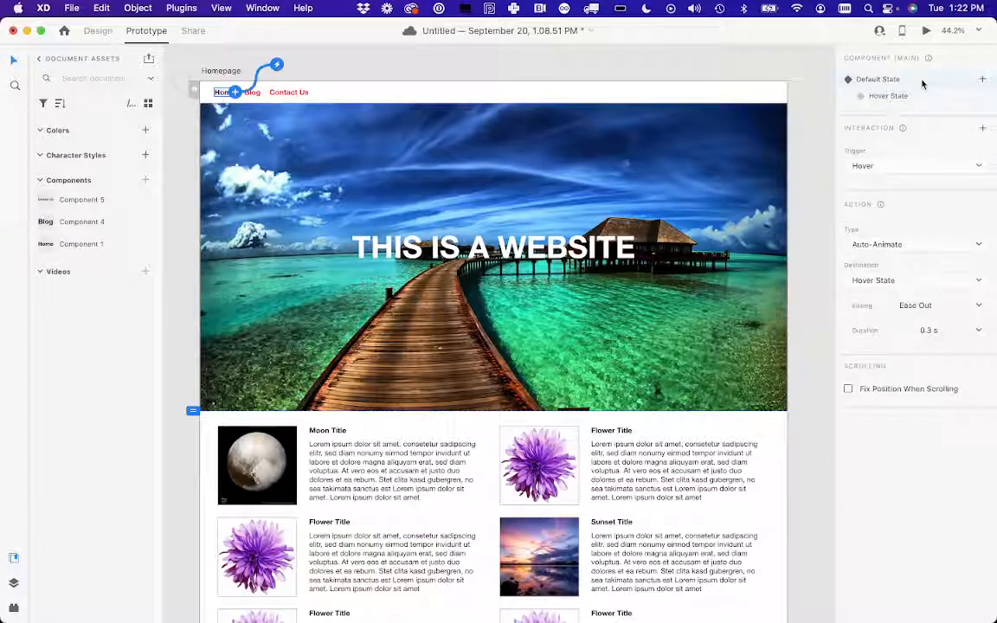
click(926, 30)
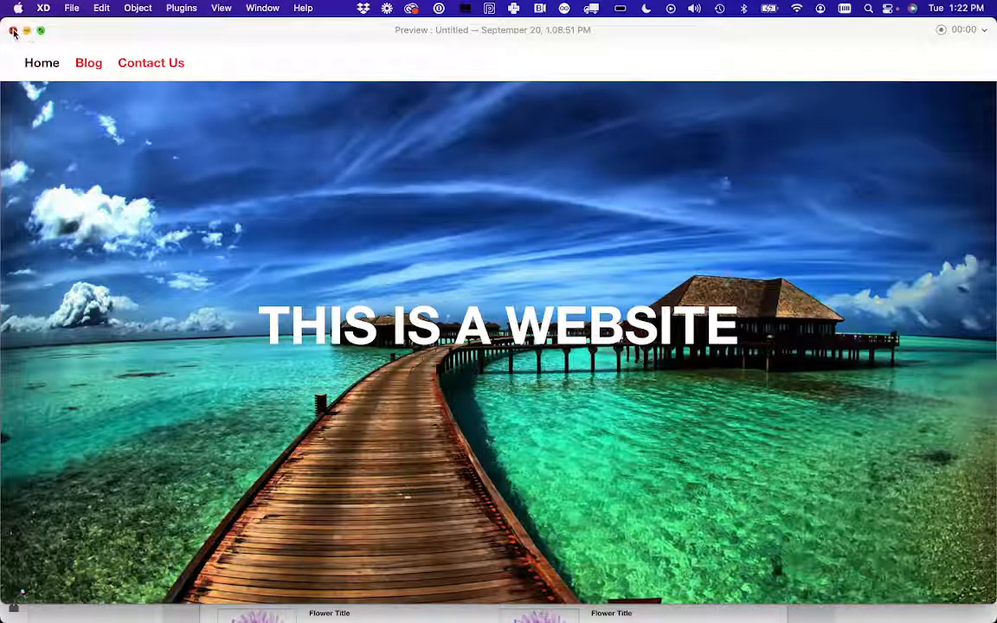
click(13, 30)
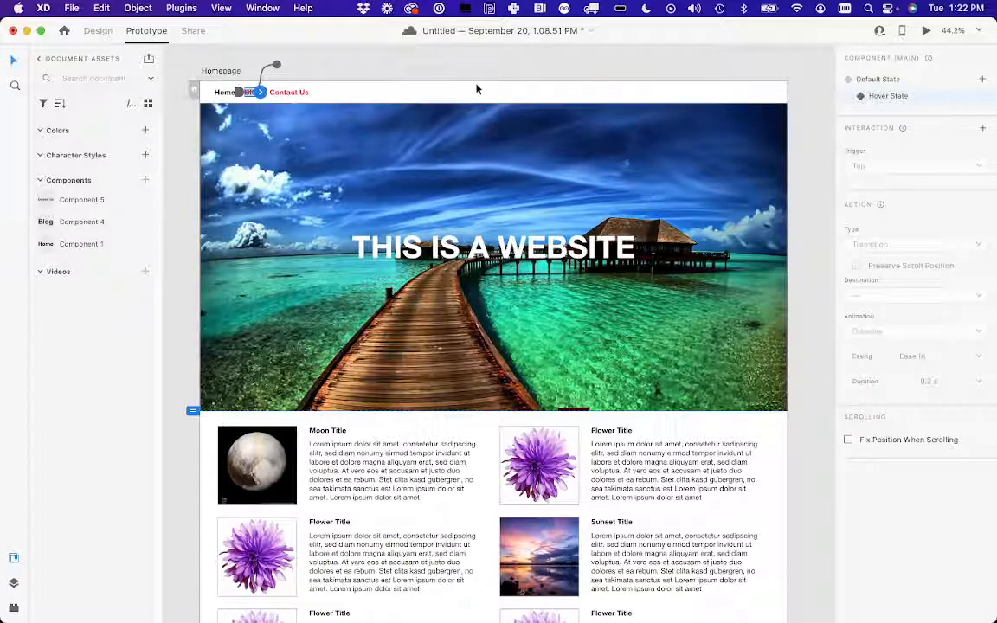
Switch the Blog and Contact Us link components to their Default State and preview their hover effects
click(890, 83)
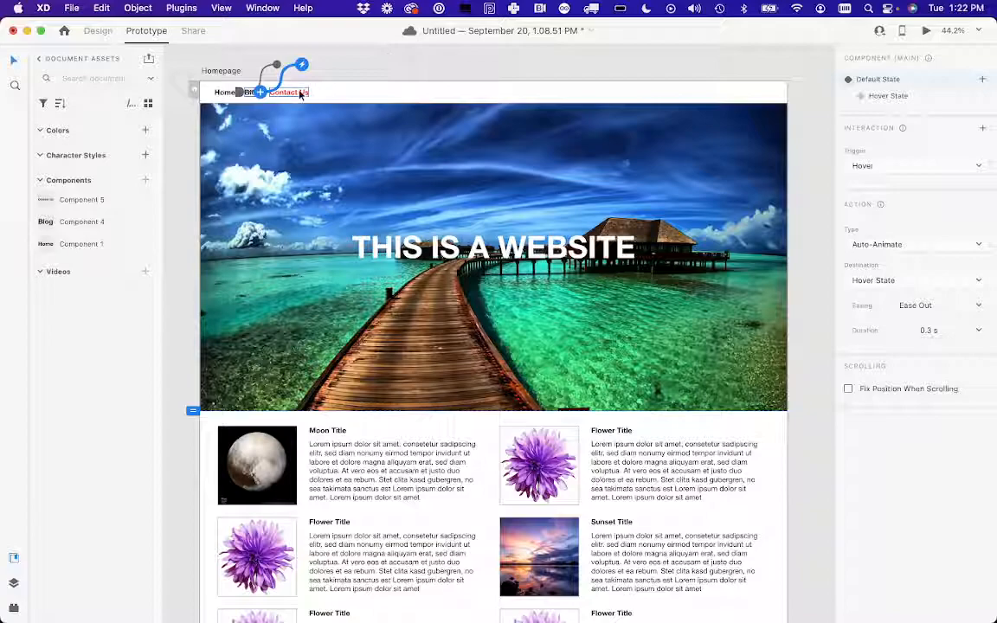
click(300, 93)
click(867, 80)
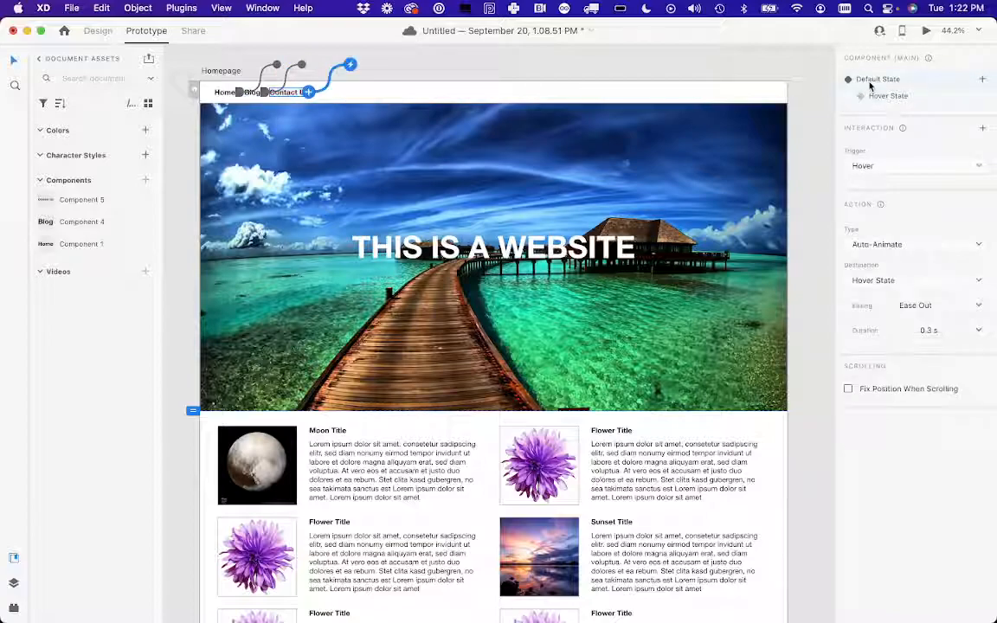
click(925, 32)
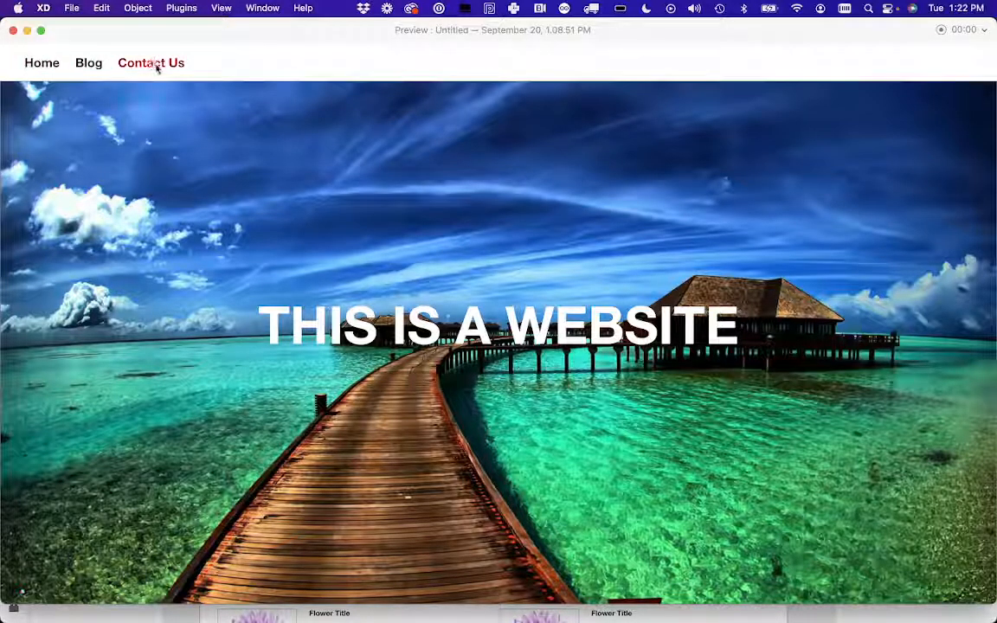
click(13, 30)
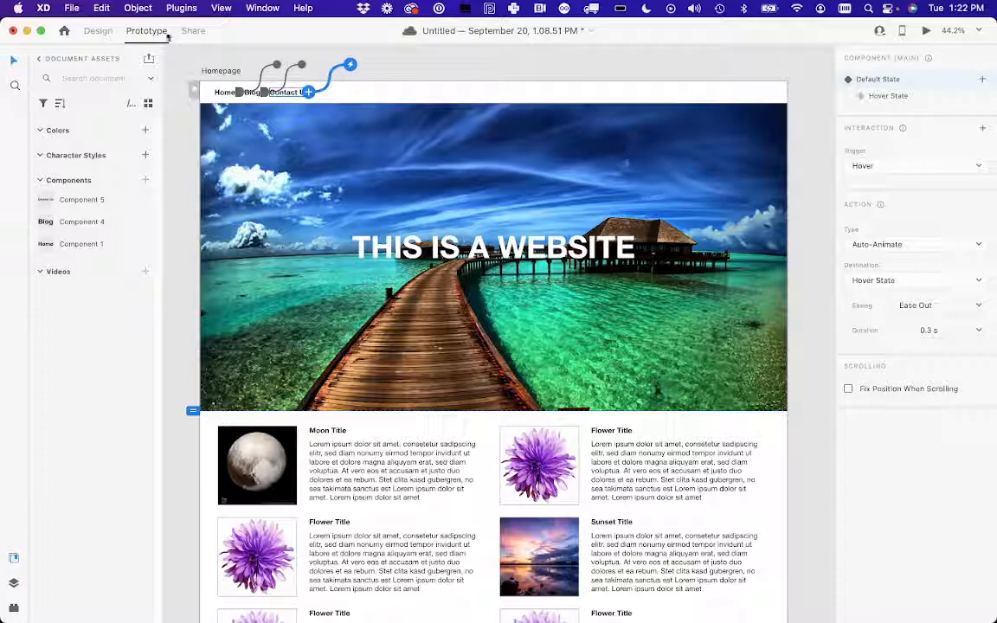
Review the Home link's states and hover interaction in Prototype mode and test the navigation hovers in the preview
click(104, 32)
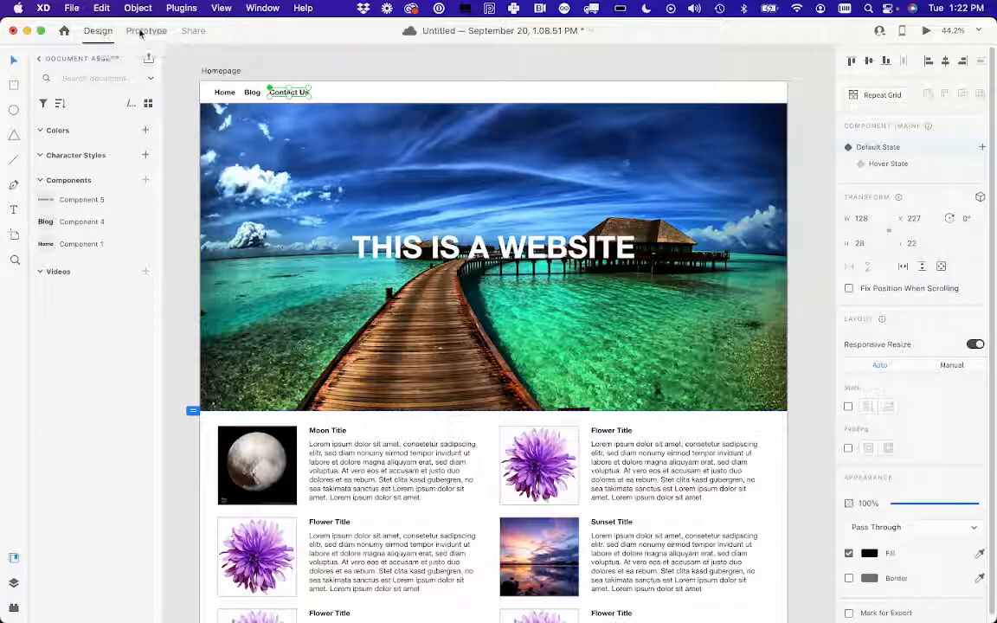
click(137, 31)
click(222, 92)
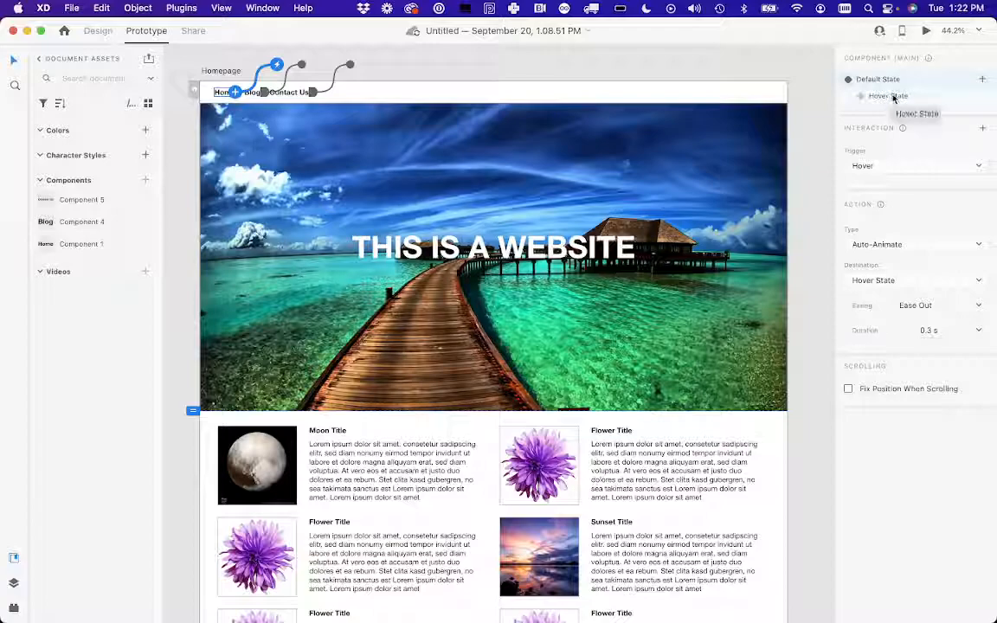
click(926, 31)
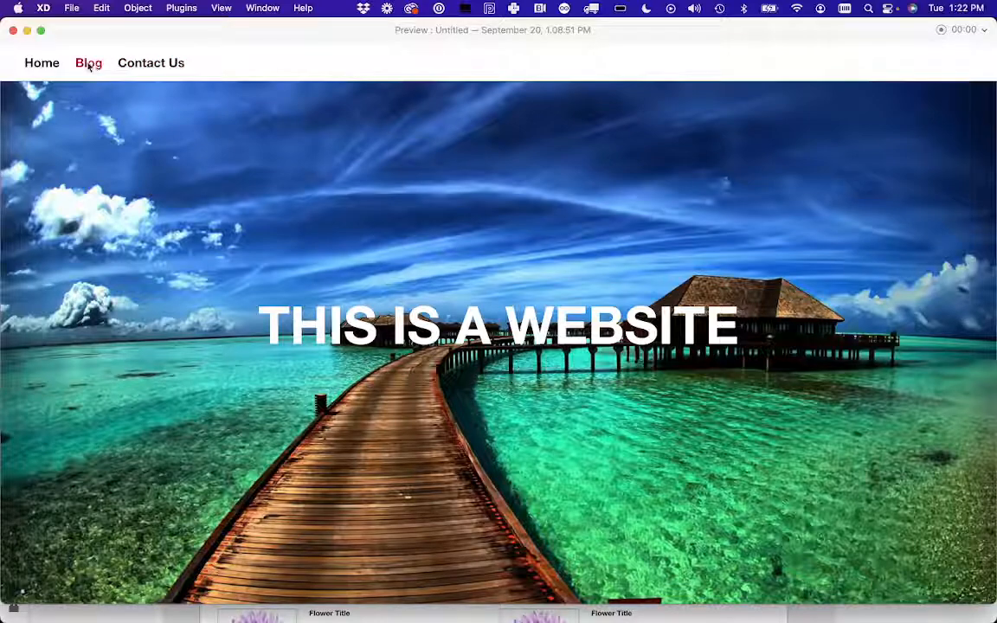
click(13, 31)
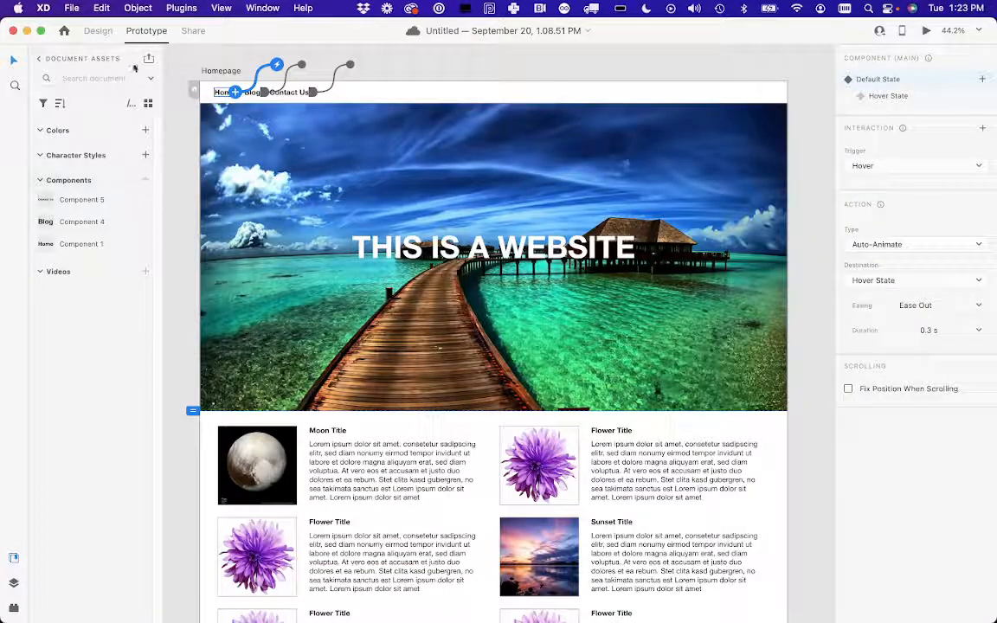
Search the Icons 4 Design plugin for "arrow" and insert the circled down arrow icon (arrow-alt-circle-down)
click(13, 609)
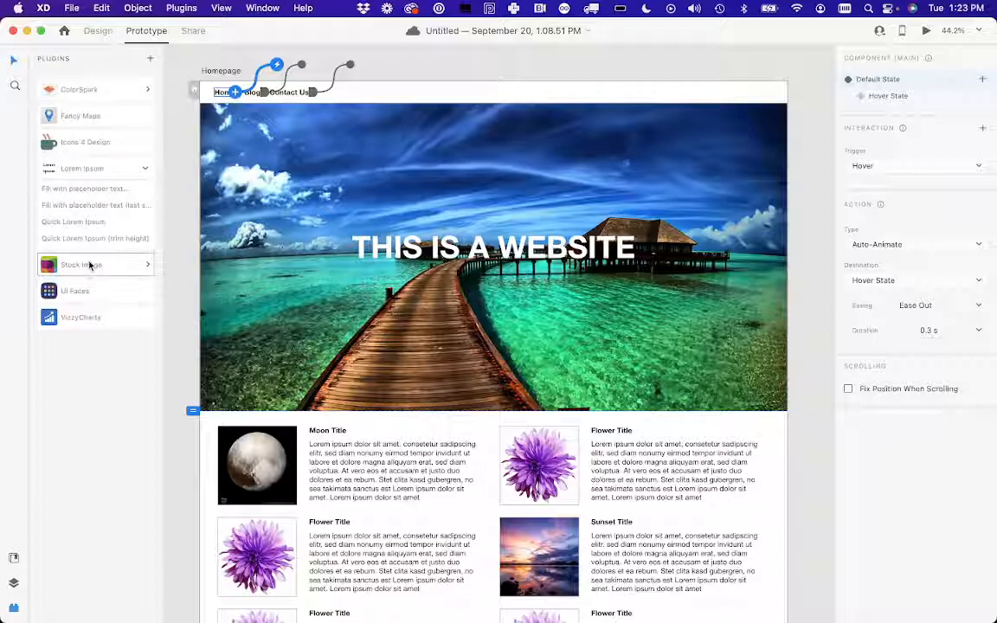
click(111, 149)
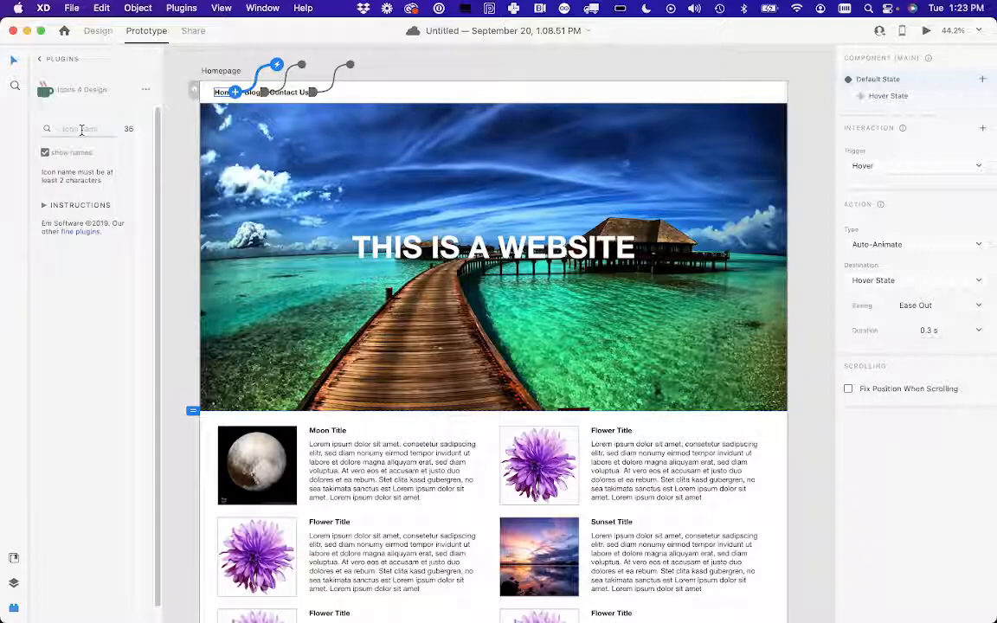
text(ai)
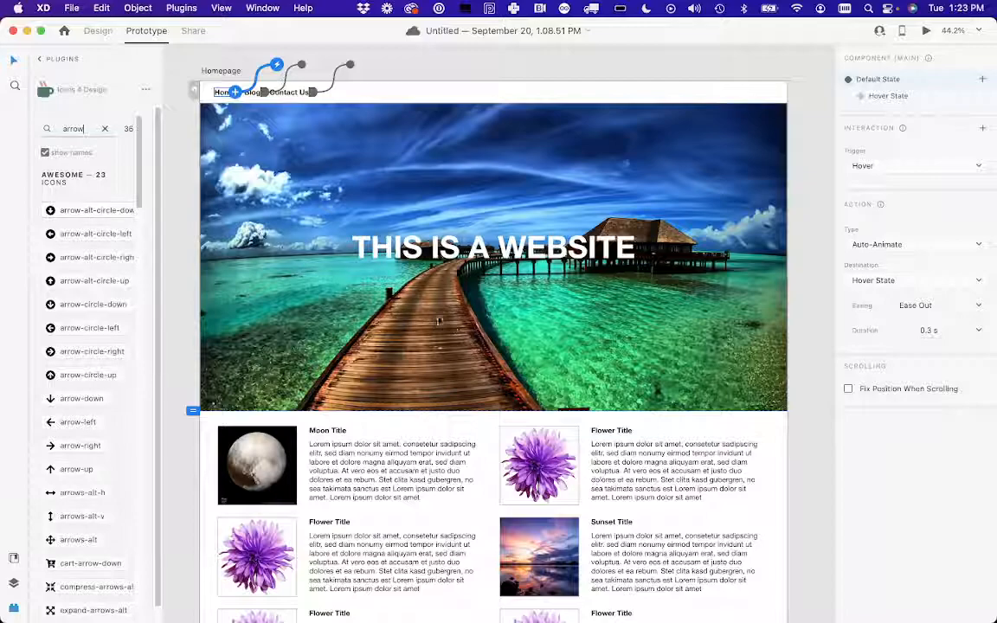
click(52, 211)
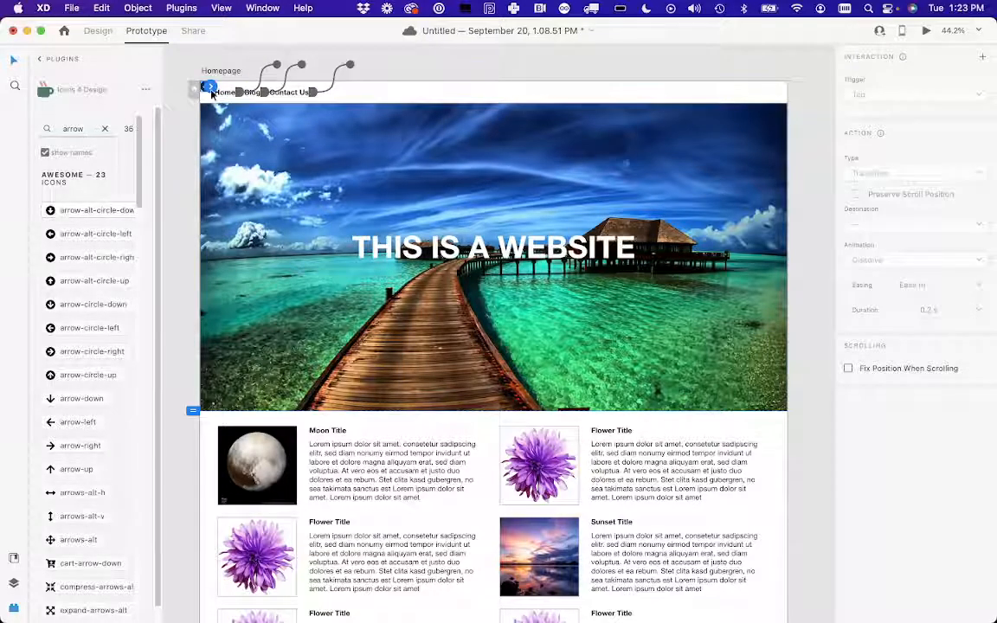
In Design mode, place the arrow icon centred below the hero title at about 81 × 81 and set its fill to #FFFFFF
click(97, 31)
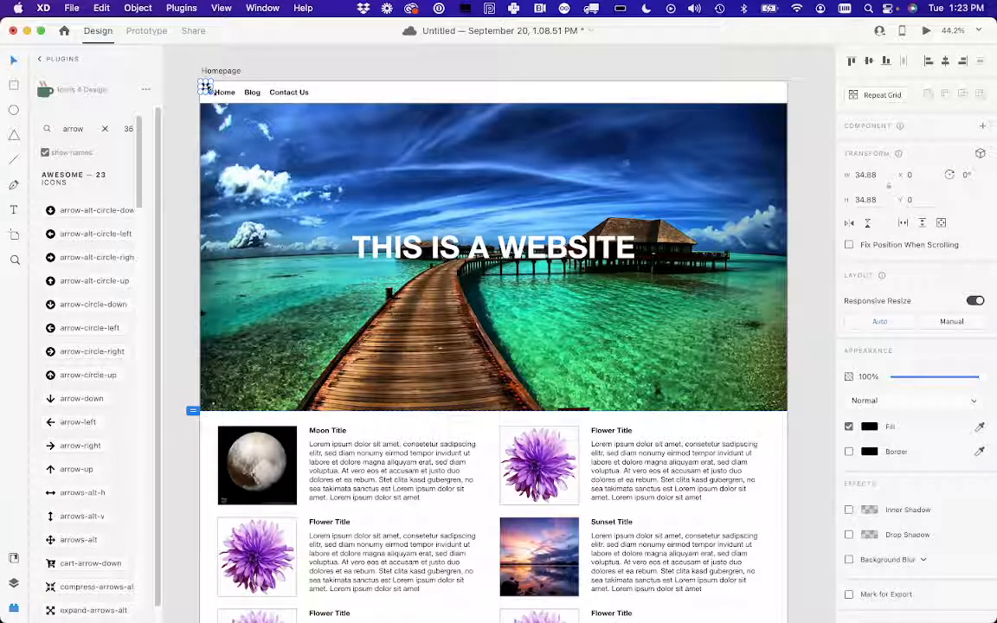
drag(213, 95, 494, 290)
click(870, 427)
drag(760, 399, 703, 360)
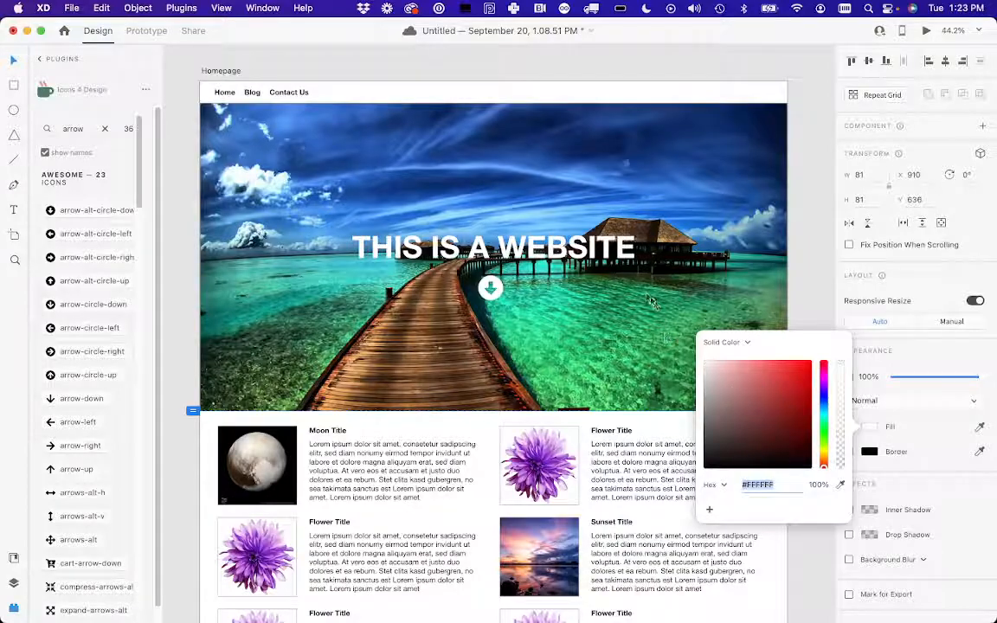
click(809, 190)
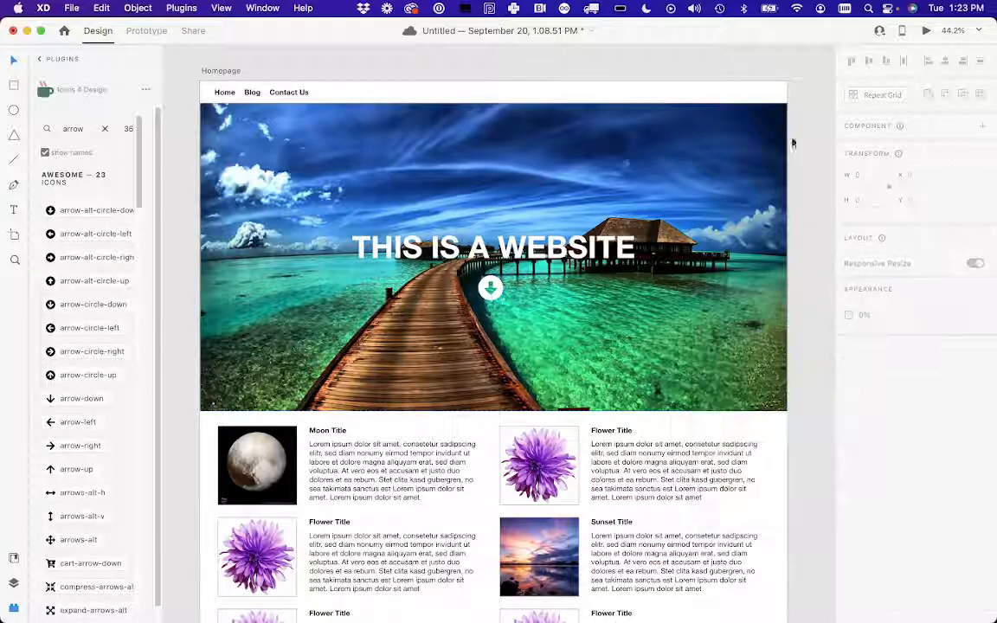
In Prototype mode, link the arrow icon to Repeat Grid 1 with a Tap trigger and a Scroll To action
click(146, 30)
click(492, 289)
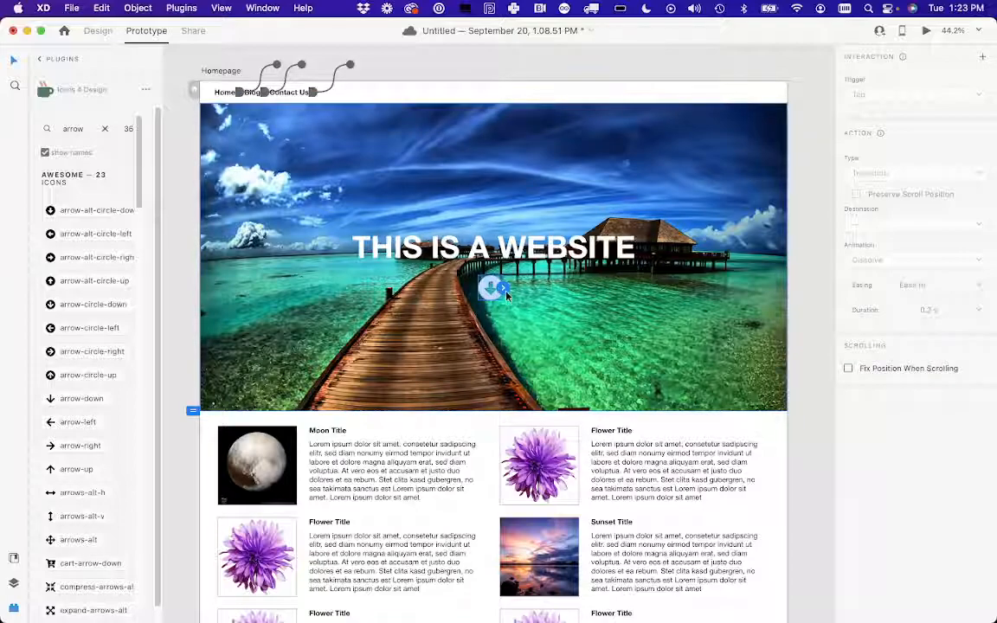
drag(505, 293, 264, 437)
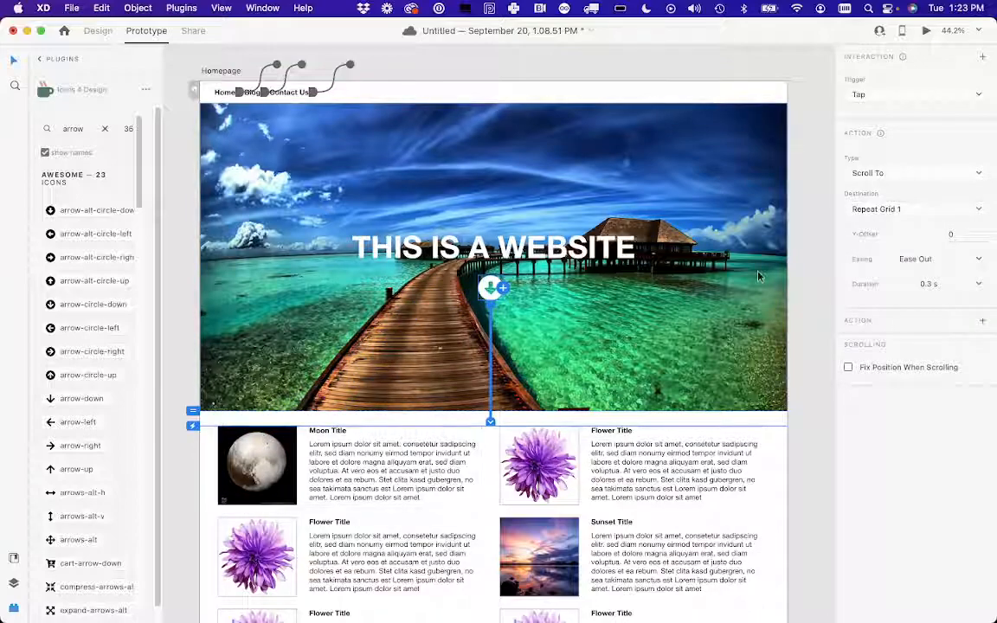
click(901, 97)
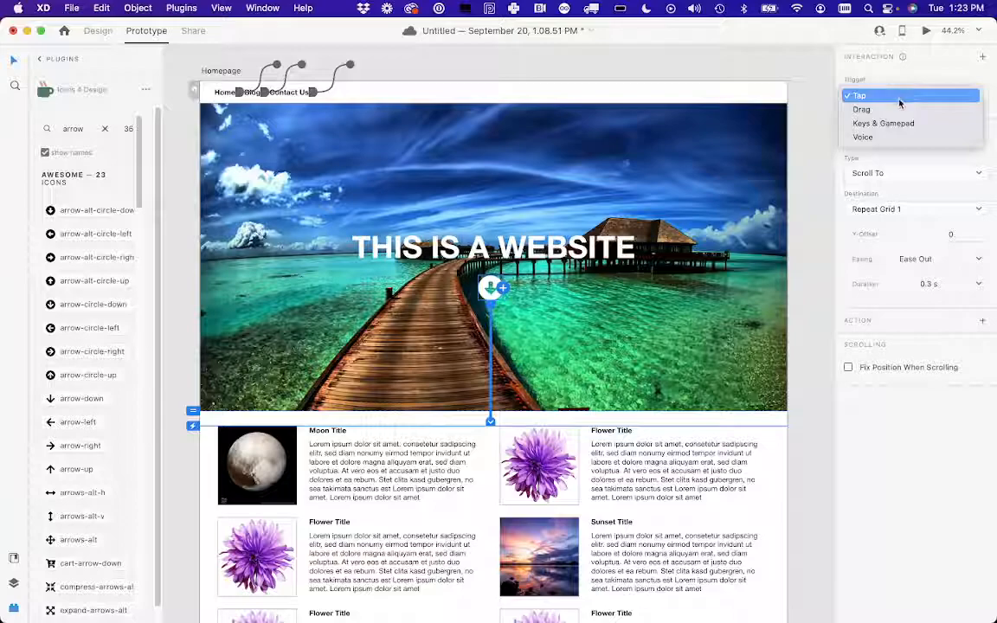
click(900, 98)
click(881, 174)
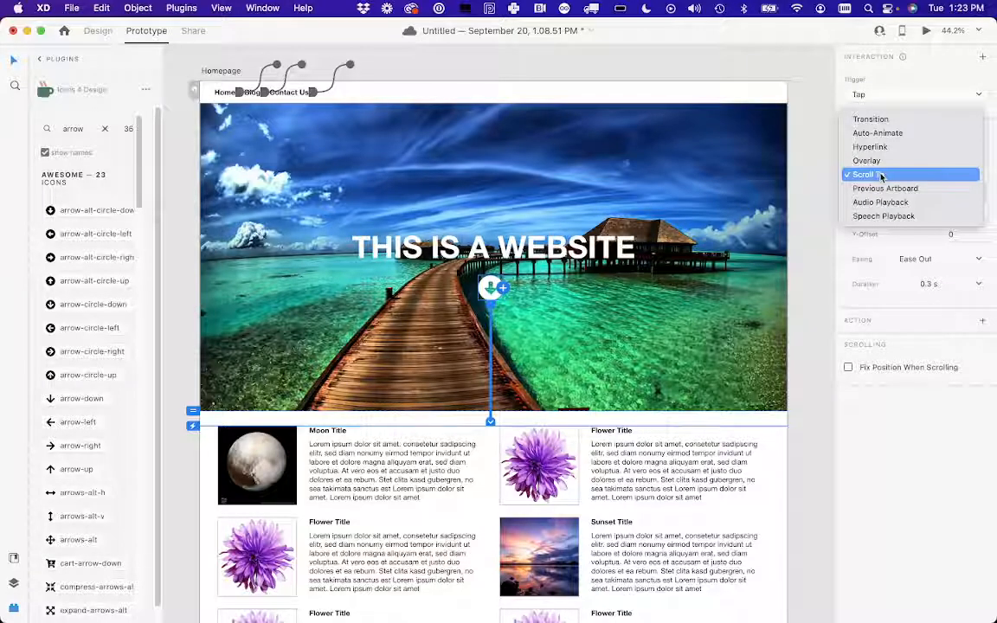
click(881, 175)
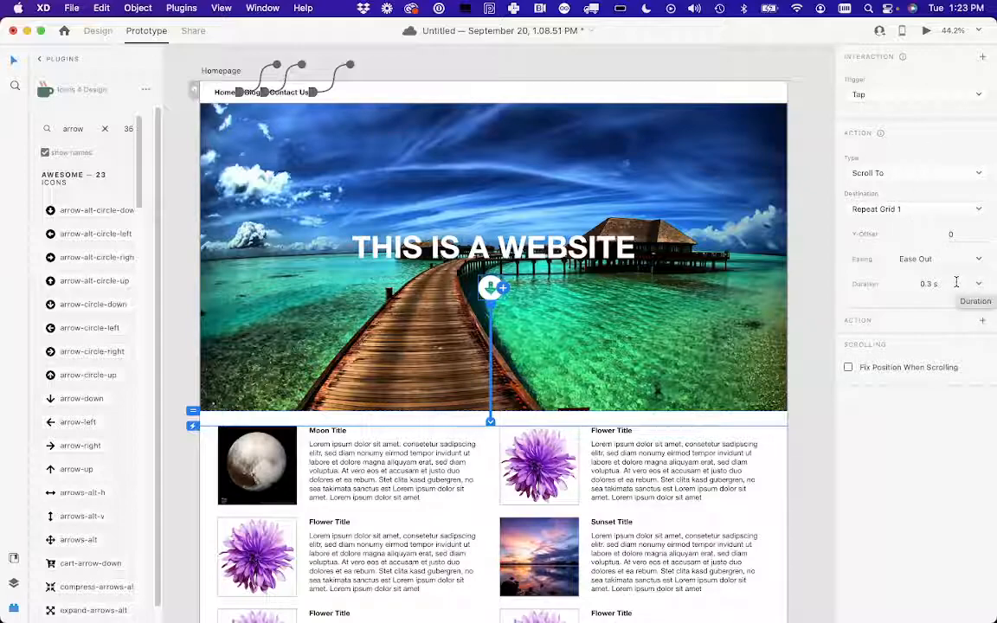
Preview the page, test the arrow icon's scroll to the content grid twice, and deselect everything
click(925, 31)
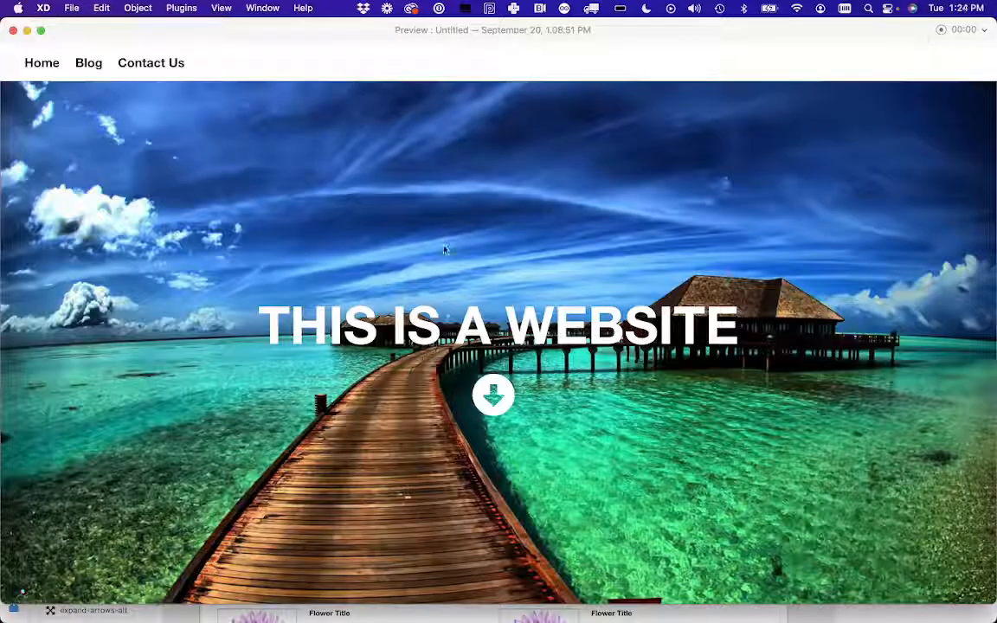
click(502, 396)
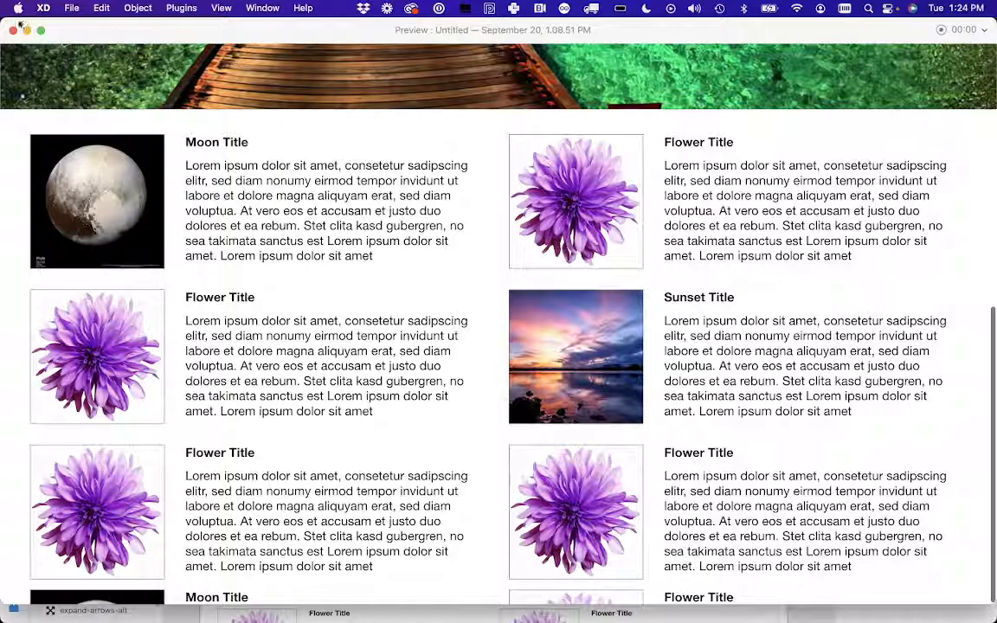
scroll(127, 127, up, 6)
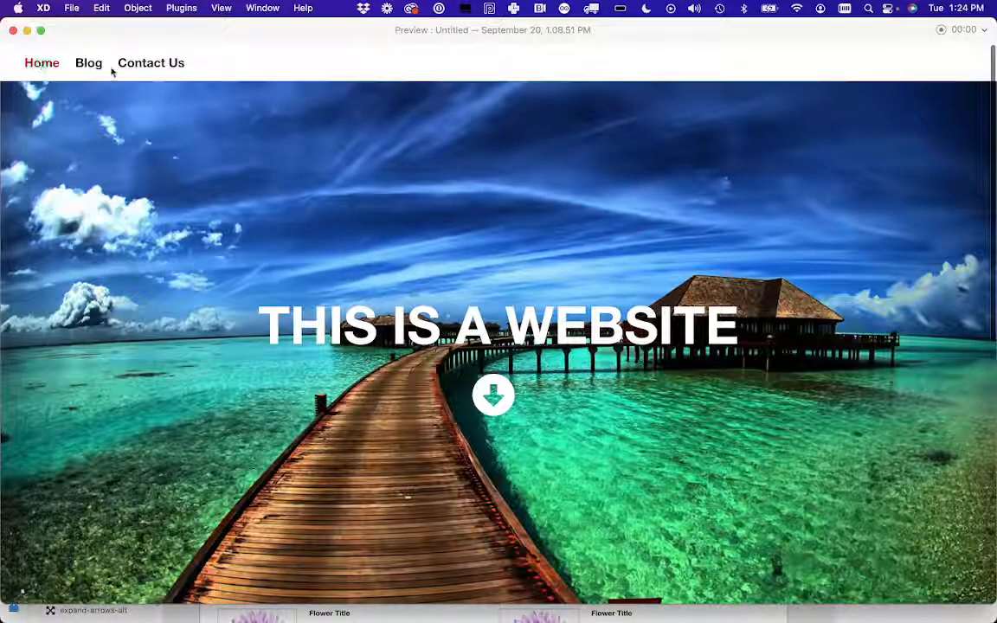
click(494, 396)
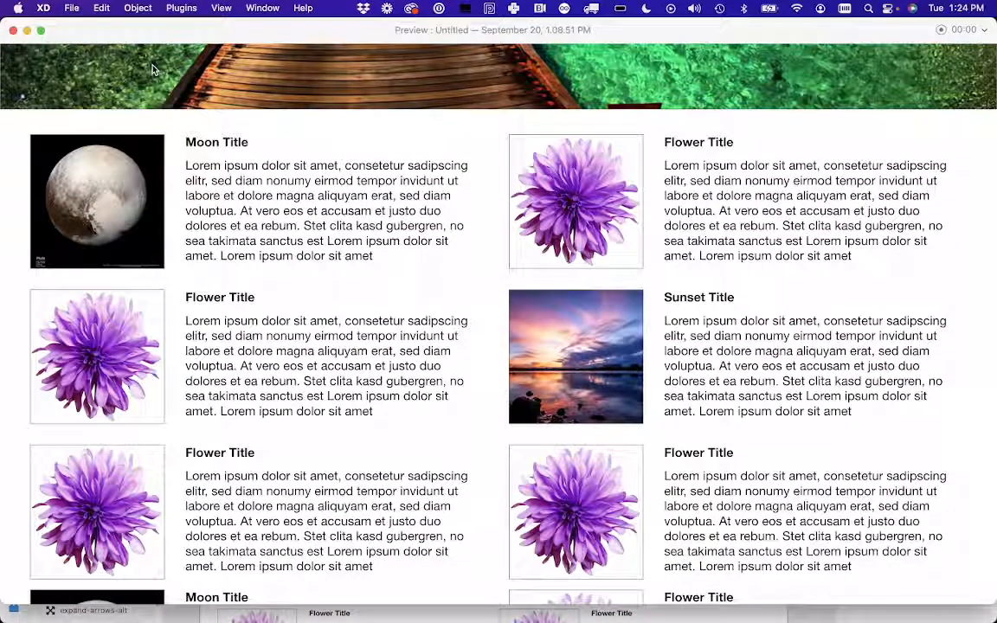
click(13, 30)
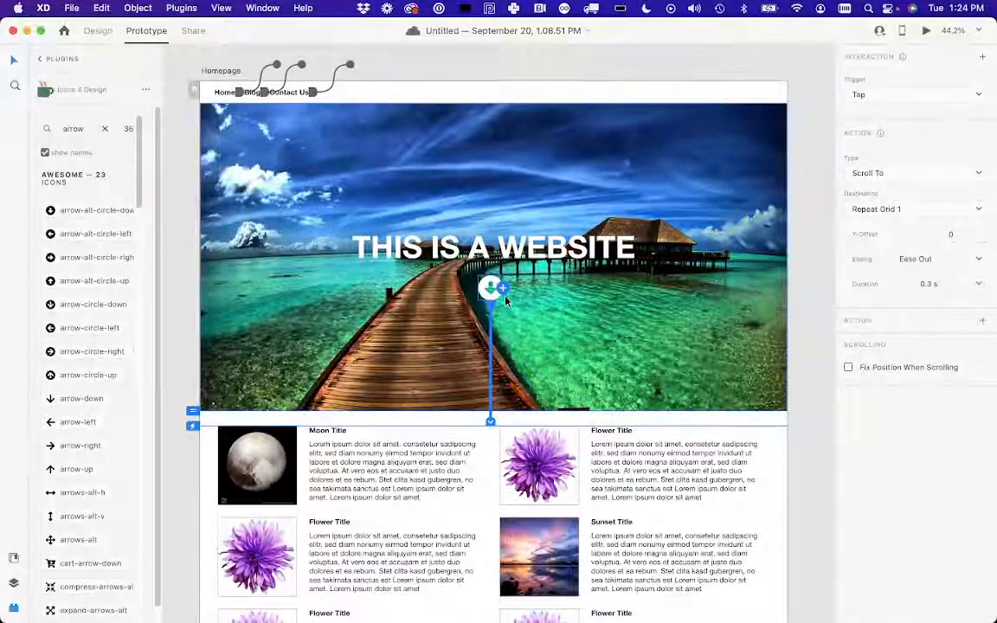
click(814, 310)
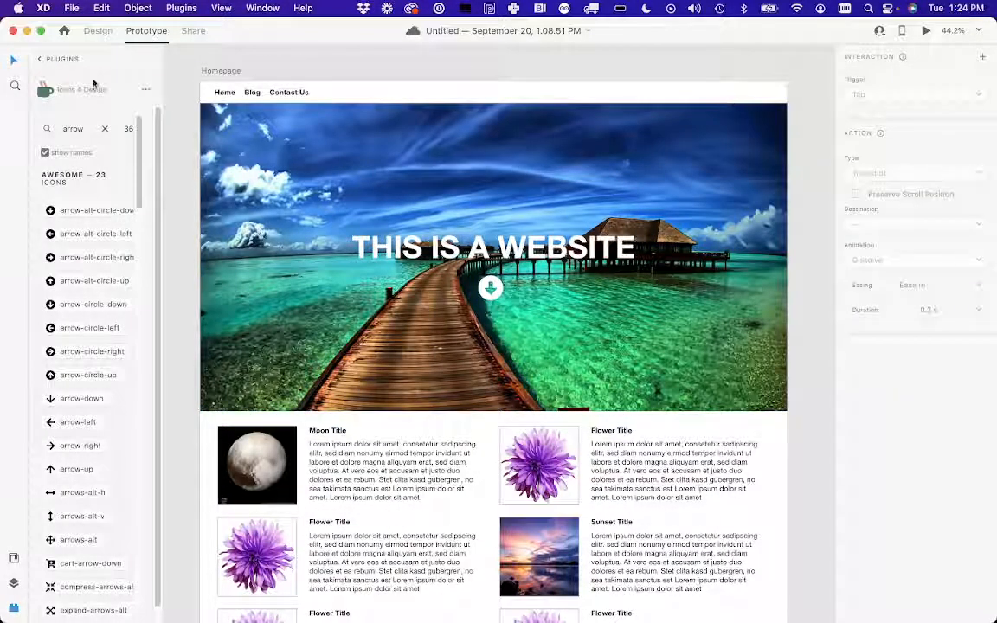
Open the recent document Web Design 1 Demo and bring its desktop and iPhone artboards into view
click(72, 8)
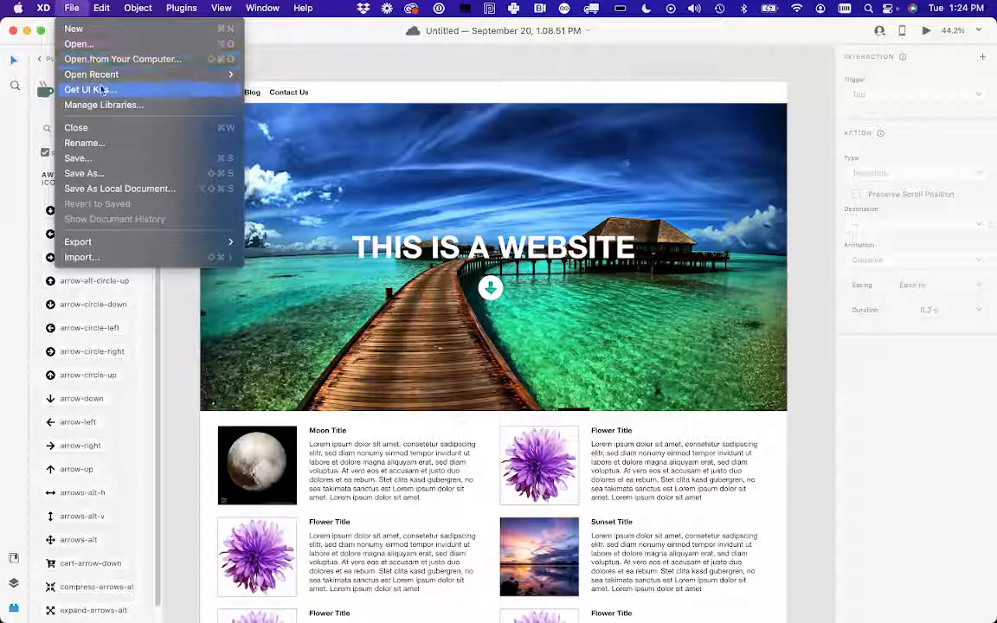
mouse_move(116, 78)
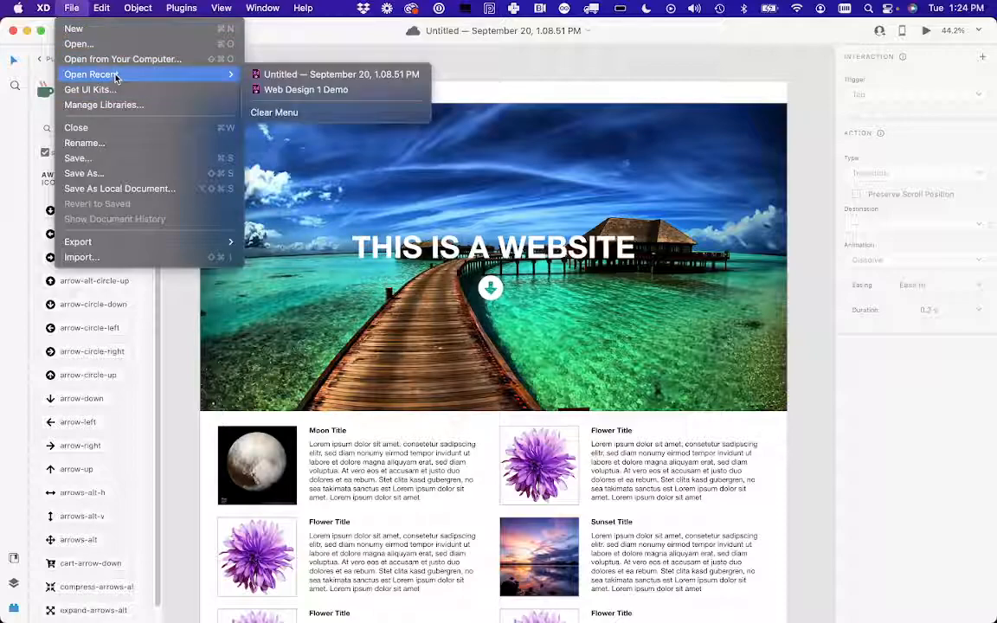
click(292, 90)
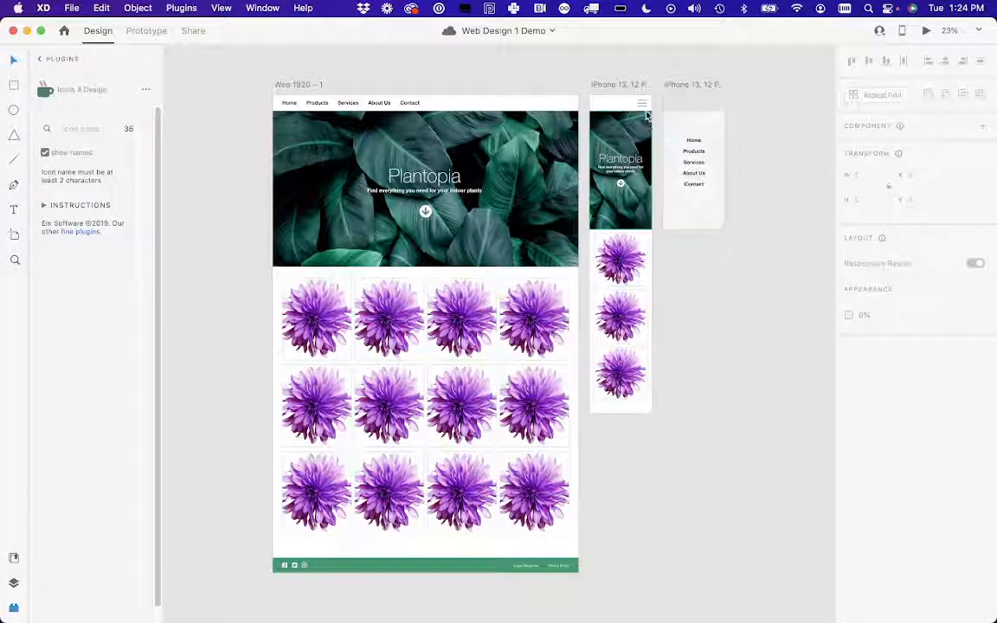
scroll(645, 130, right, 3)
scroll(645, 130, down, 1)
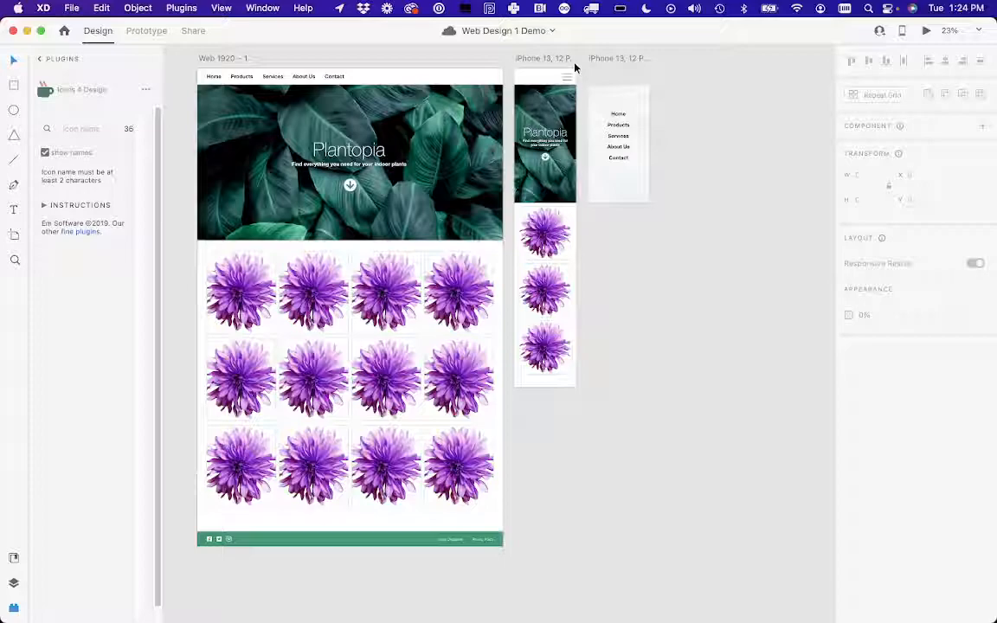
Examine the hamburger icon on the first iPhone artboard and the menu artboard beside it
click(547, 81)
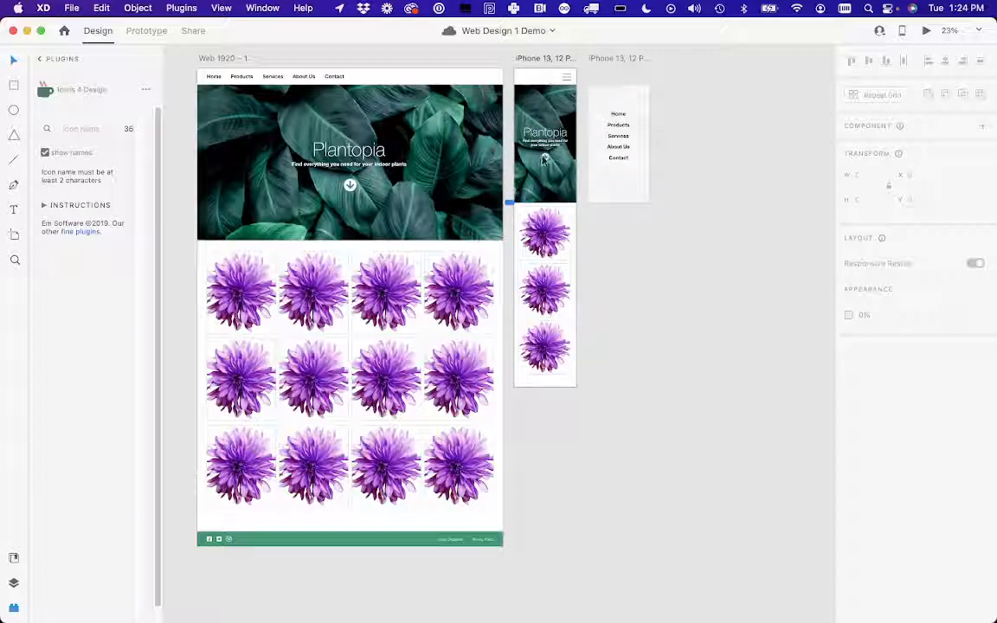
click(568, 80)
key(super+plus)
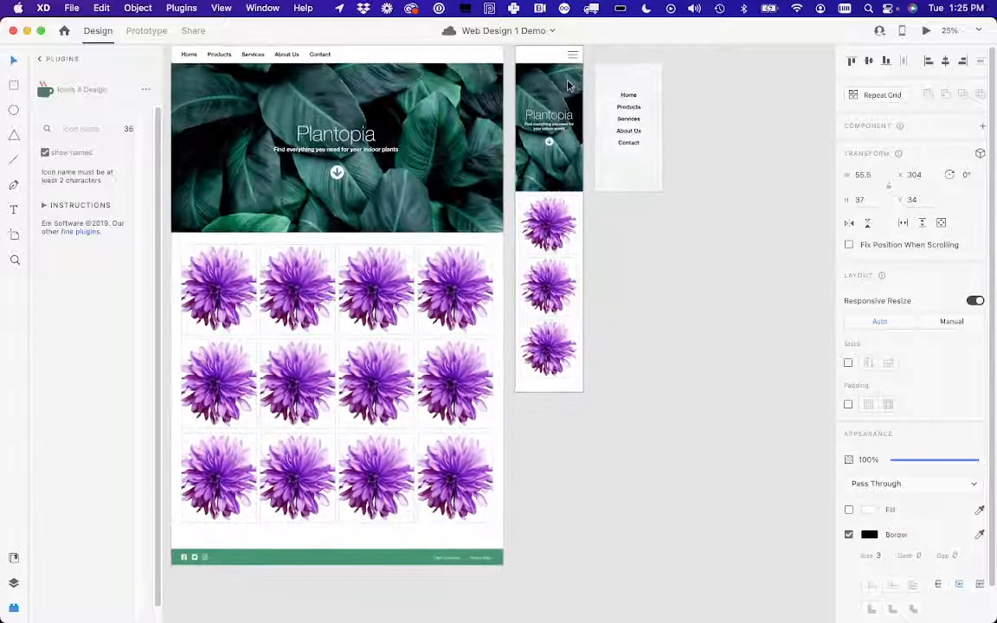
scroll(568, 82, up, 3)
key(super+plus)
key(super+plus)
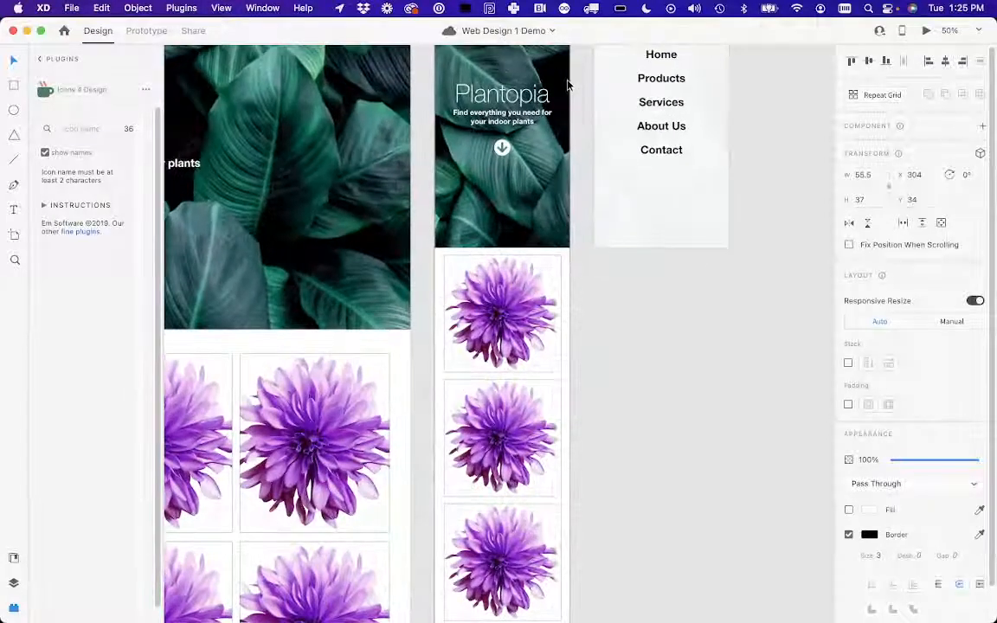
scroll(568, 85, up, 4)
click(543, 115)
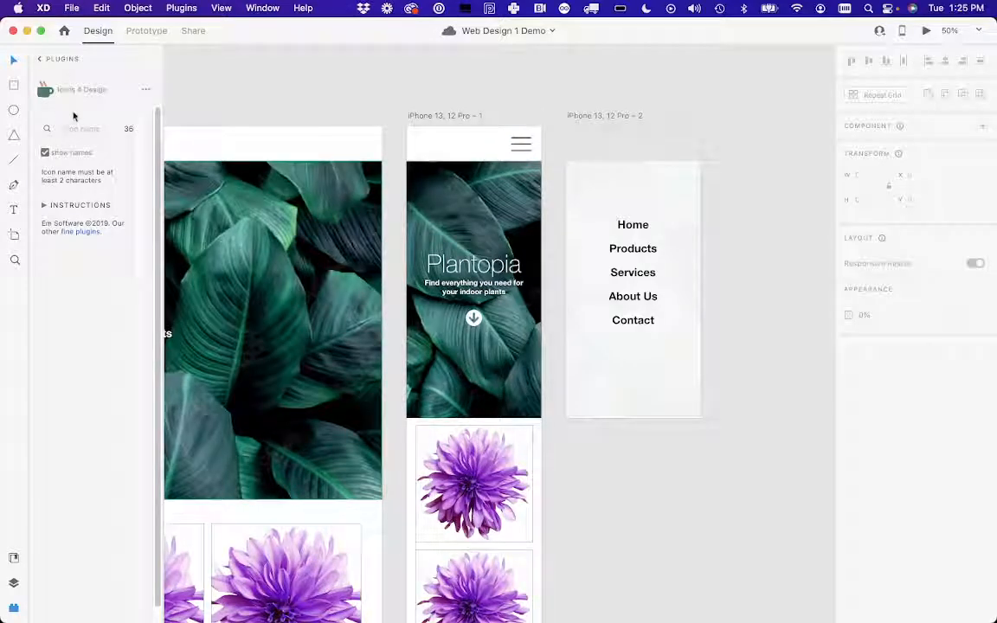
click(521, 143)
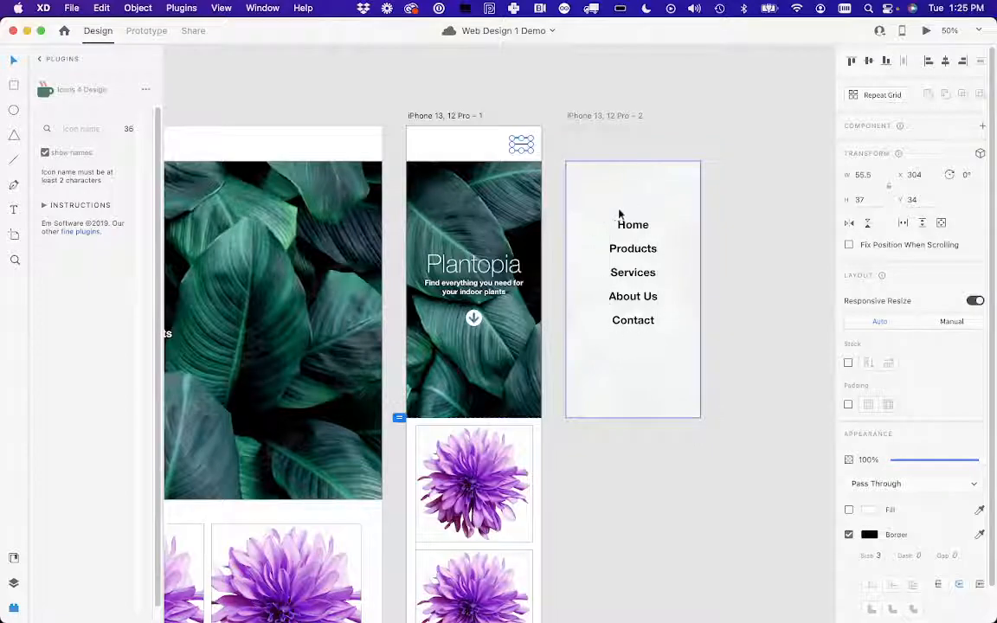
click(552, 308)
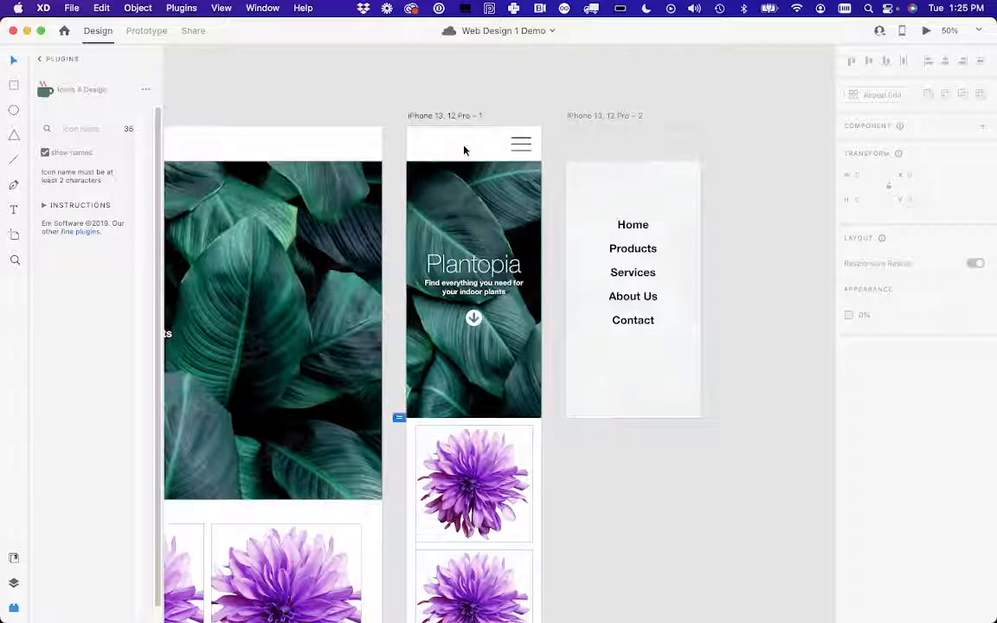
In Prototype mode, inspect the hamburger icon's overlay interaction, test the menu in the preview, and deselect everything
click(156, 33)
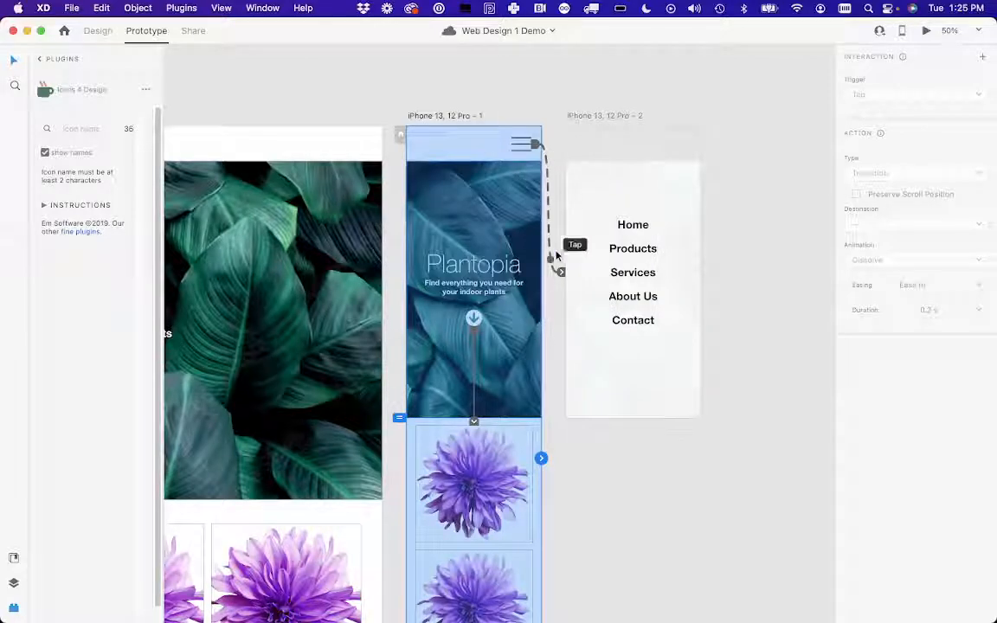
click(536, 148)
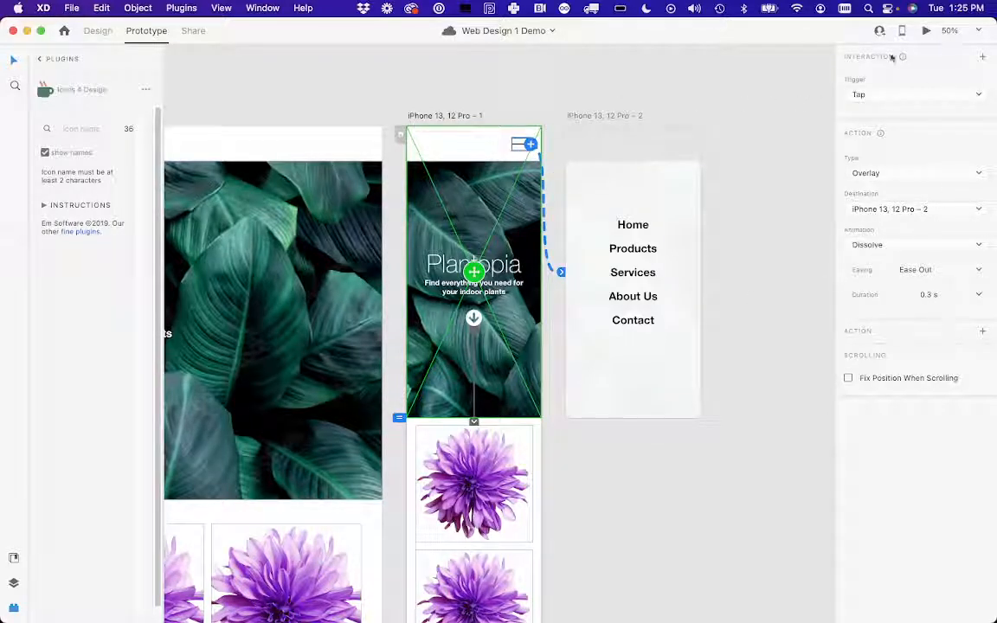
click(925, 32)
click(232, 82)
click(232, 83)
click(232, 82)
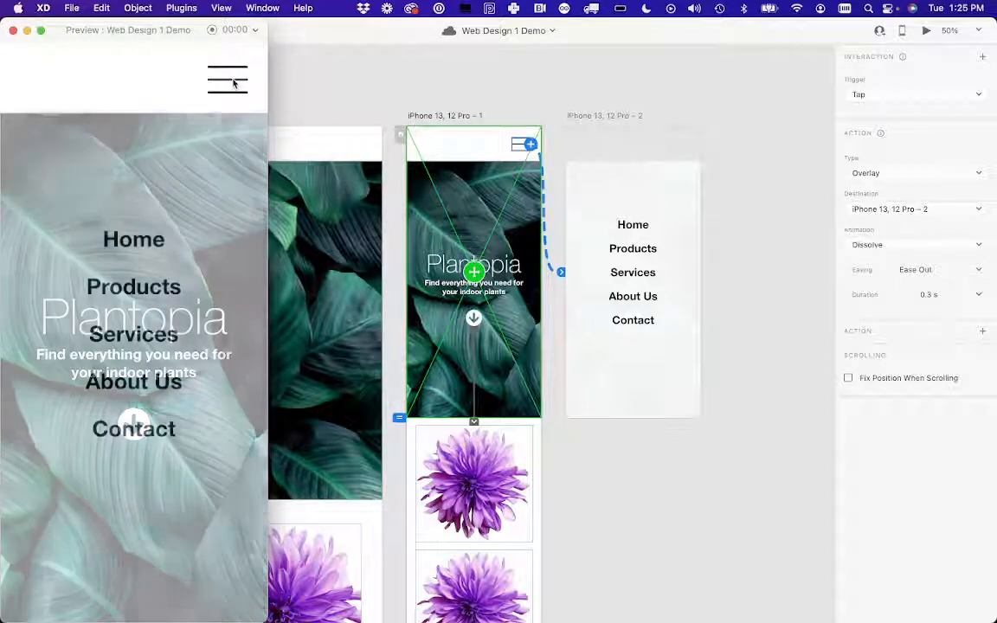
click(13, 30)
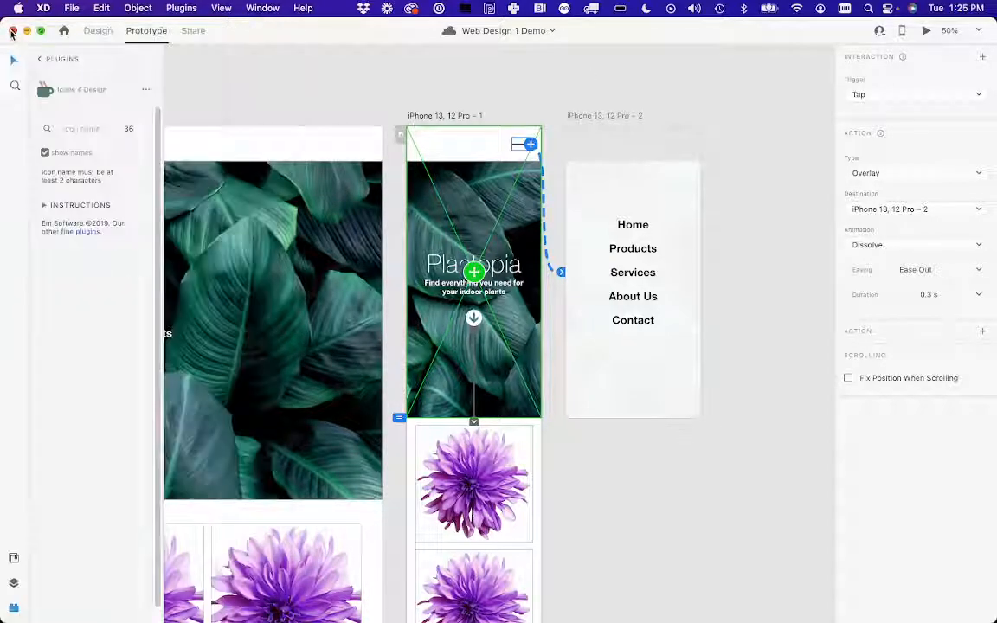
click(495, 93)
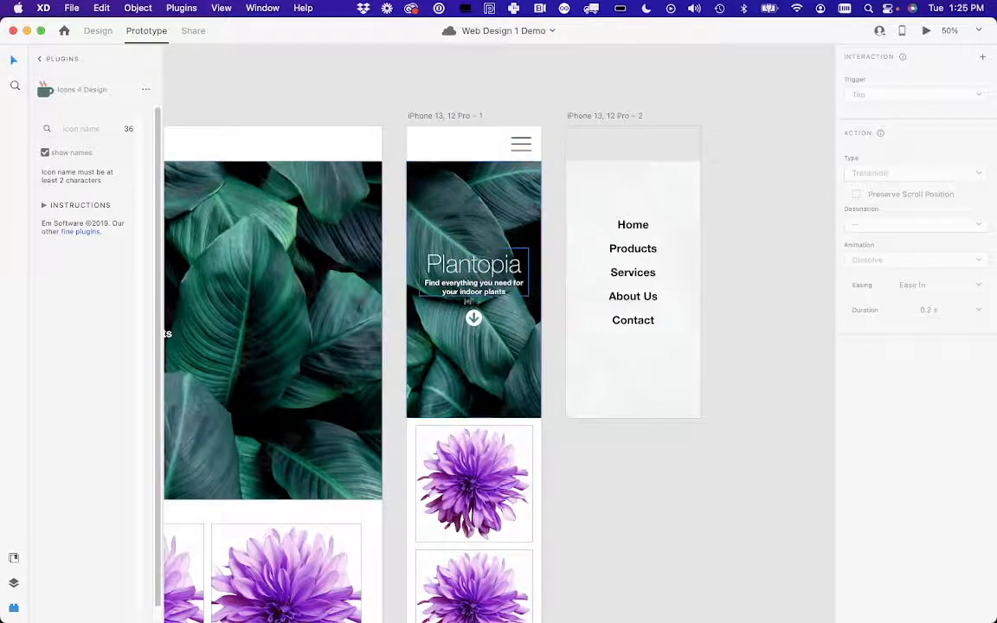
Compare the Web 1920 artboard's layout with the two iPhone artboards and select the mobile hero
scroll(473, 291, left, 8)
scroll(472, 291, right, 6)
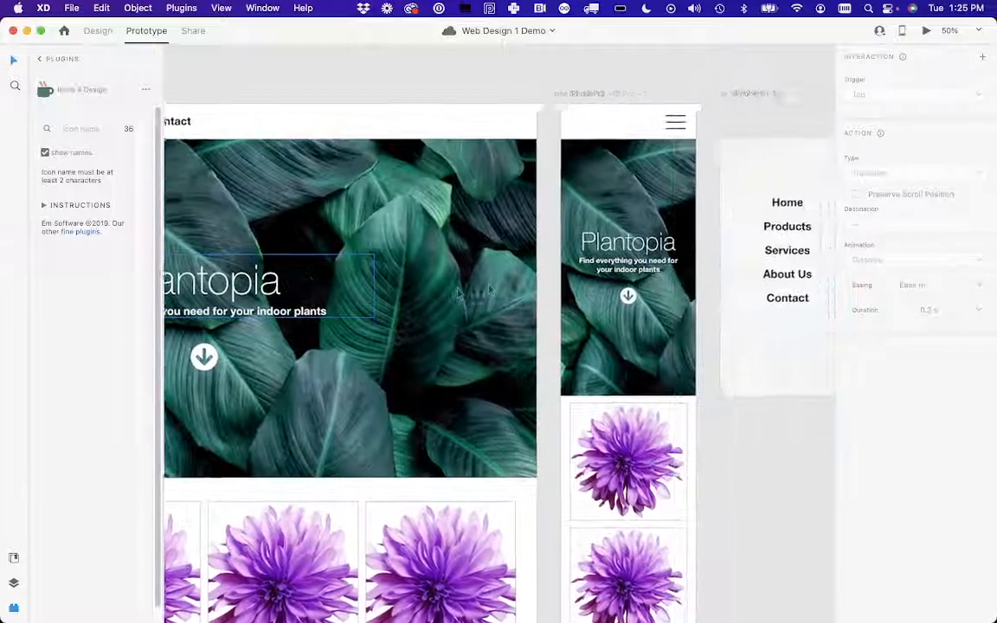
scroll(473, 292, right, 1)
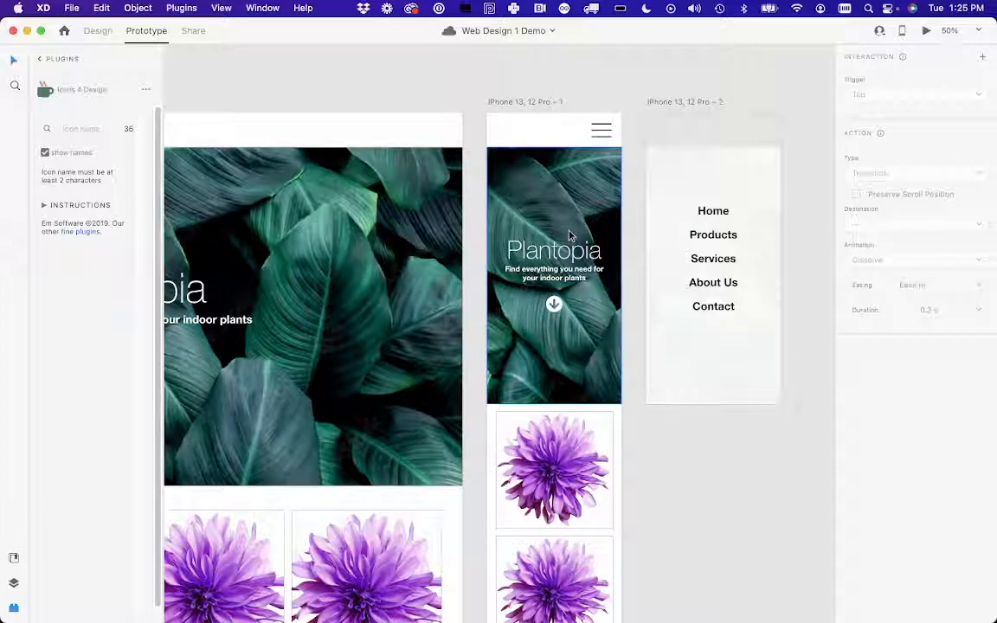
scroll(570, 236, left, 7)
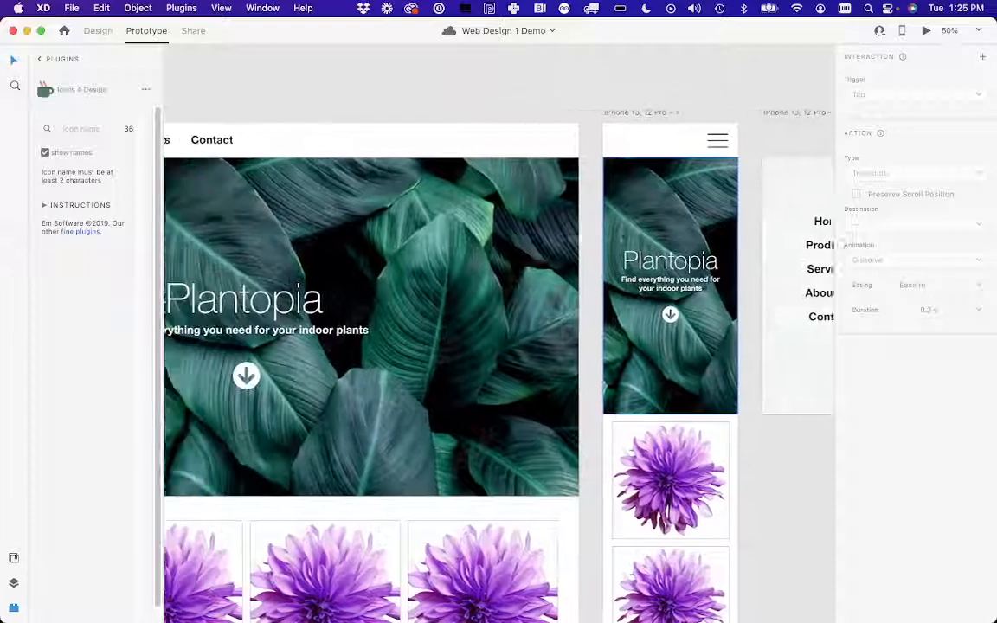
scroll(570, 235, left, 1)
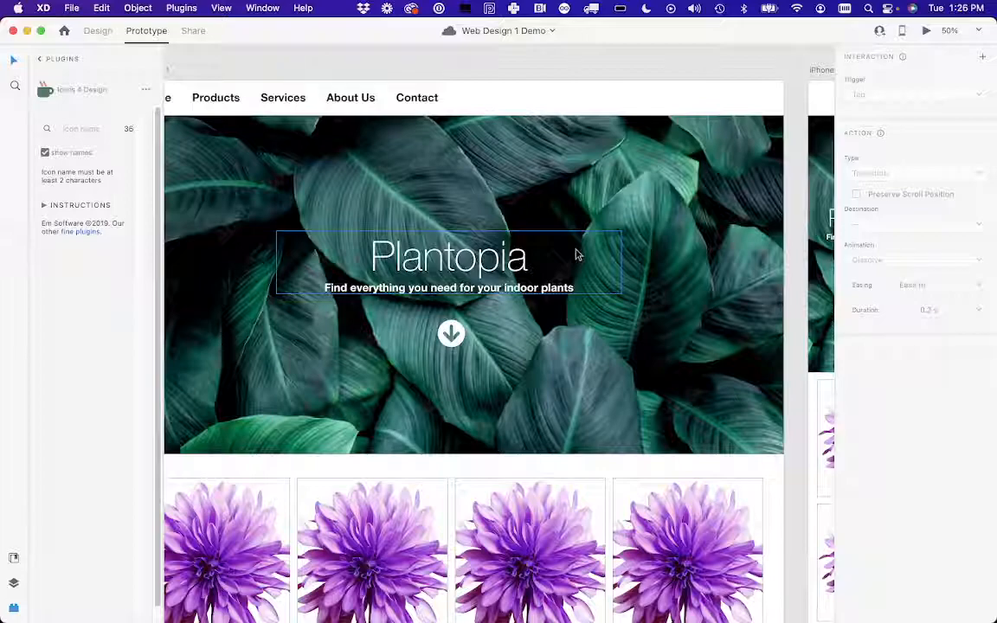
key(super+minus)
scroll(499, 314, down, 2)
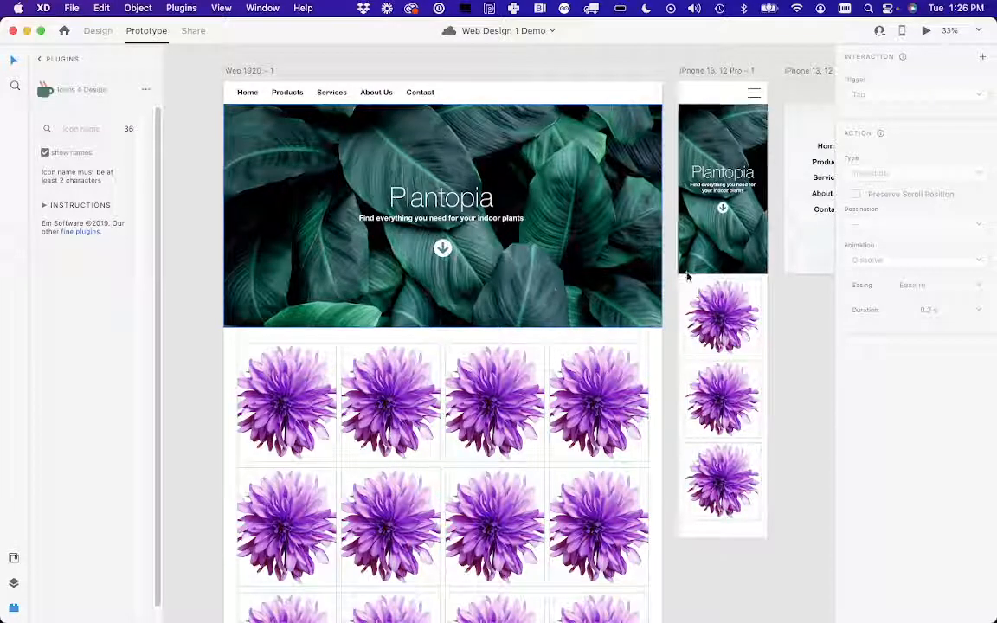
scroll(686, 277, right, 5)
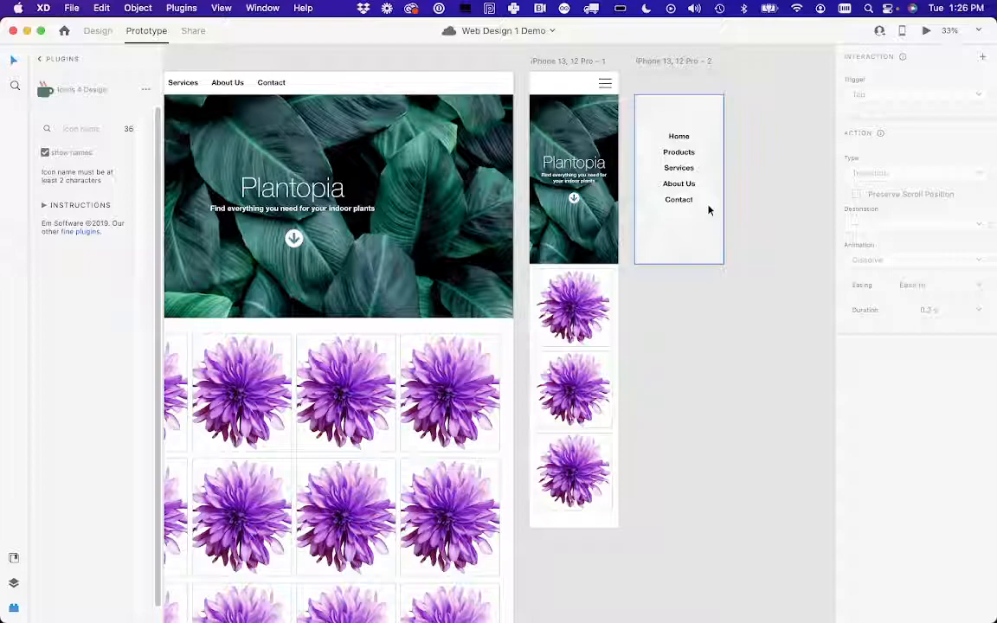
click(581, 201)
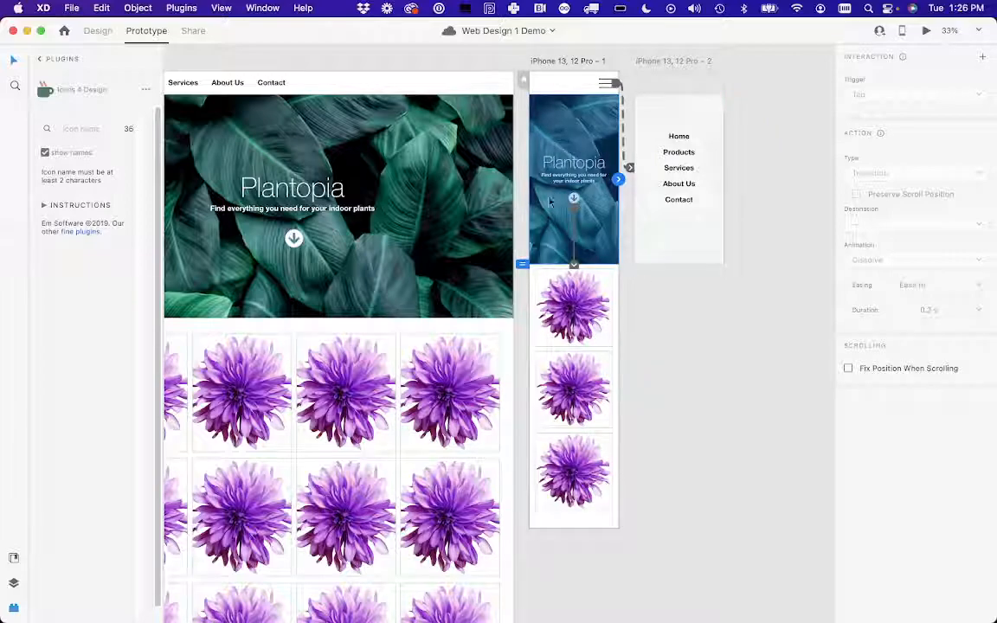
In Design mode, mark the circled down arrow icon in the Web 1920 hero for export
click(97, 30)
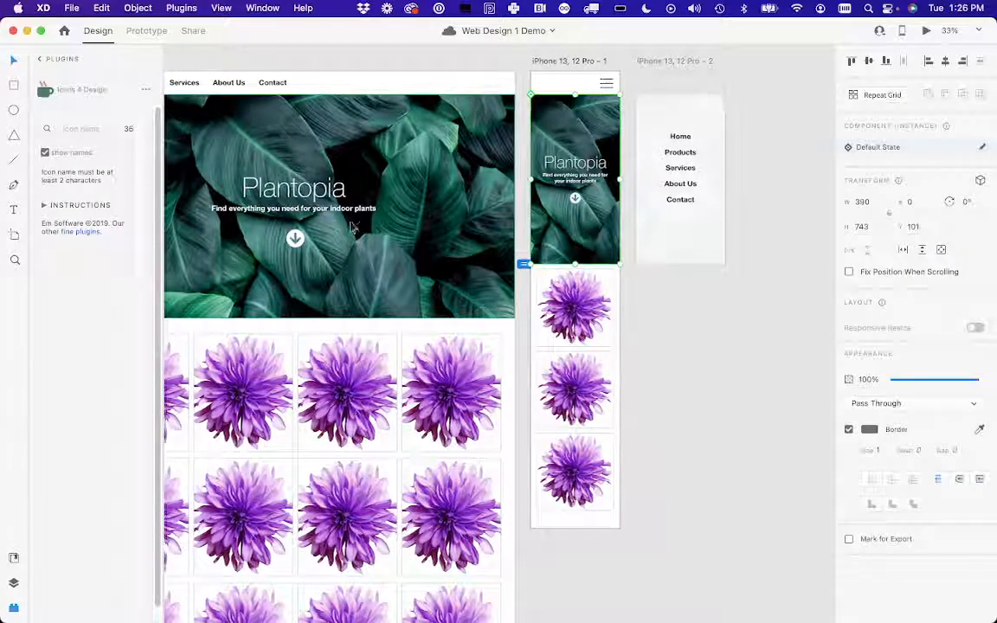
scroll(350, 228, left, 5)
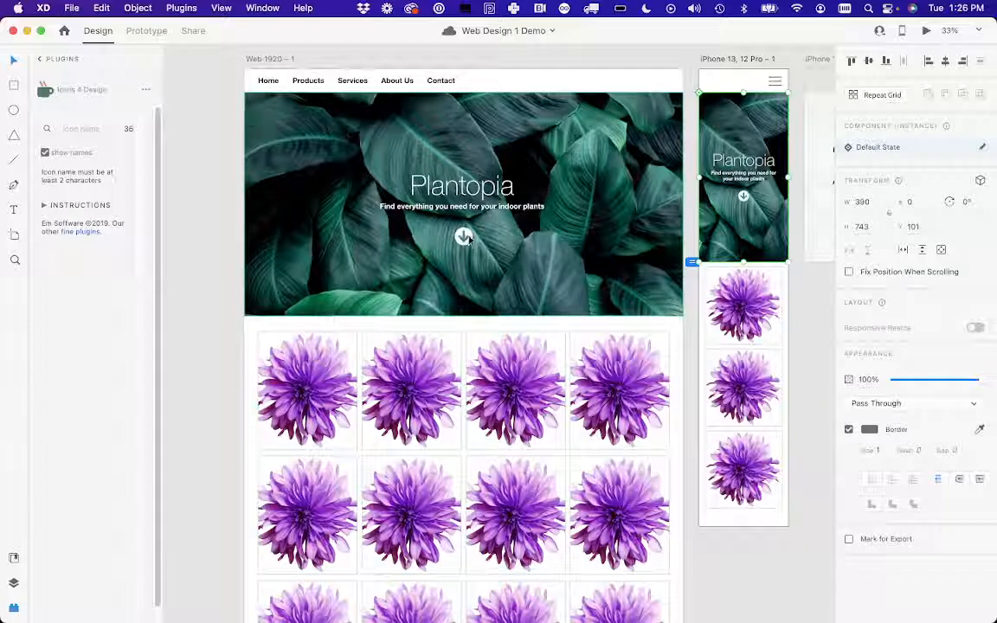
click(464, 237)
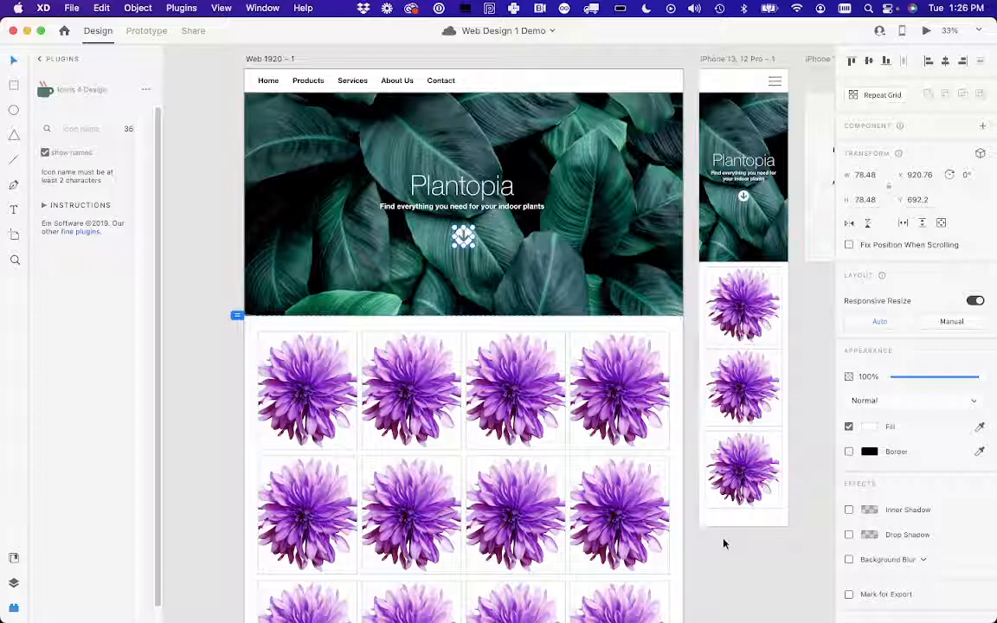
click(849, 595)
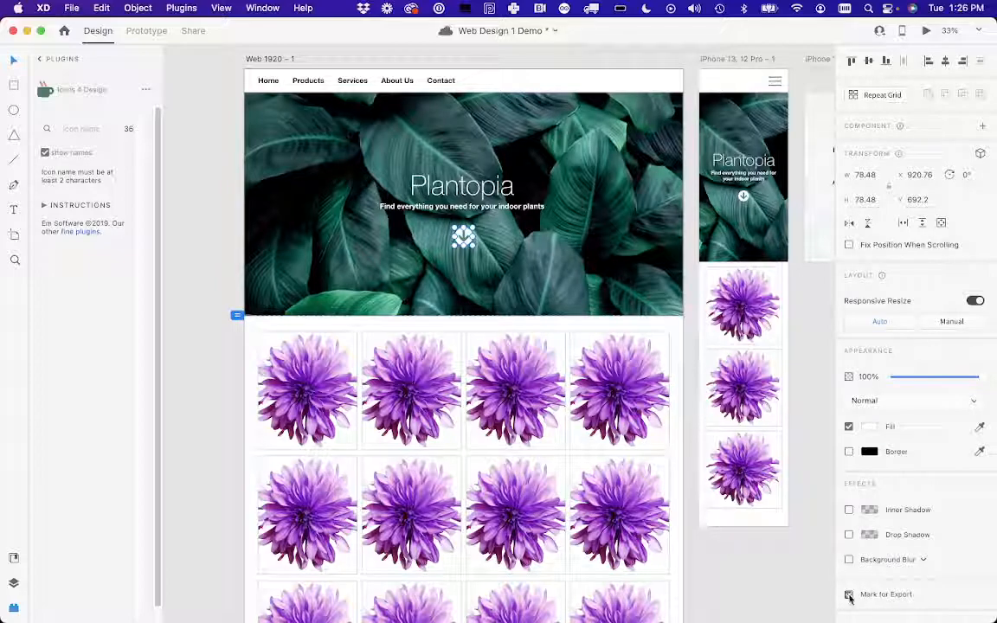
Export the selected arrow icon to the Desktop as a 1x PNG named Icon awesome-arrow-circle-down
click(72, 8)
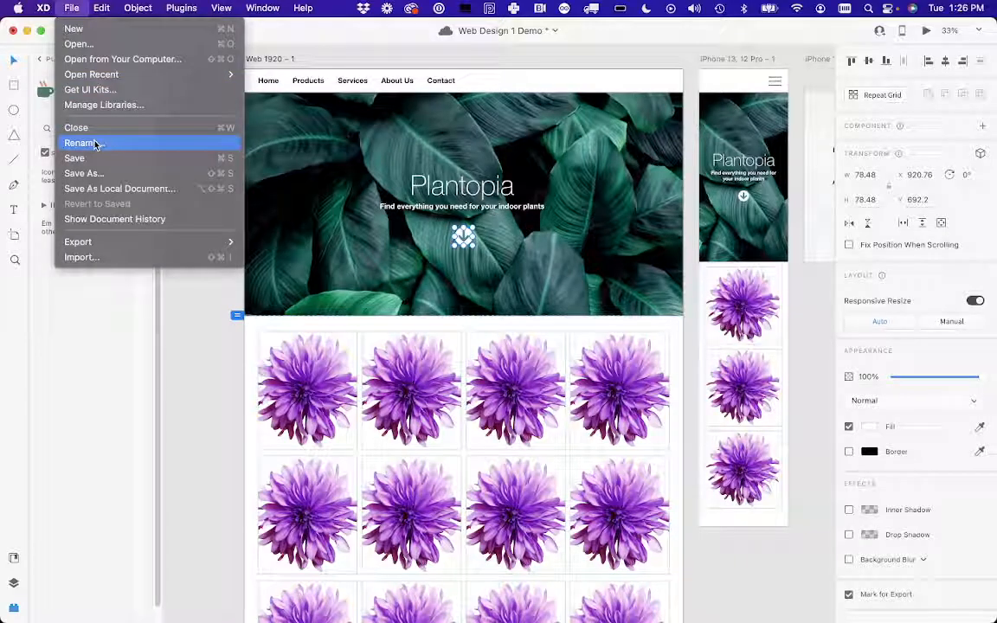
mouse_move(208, 243)
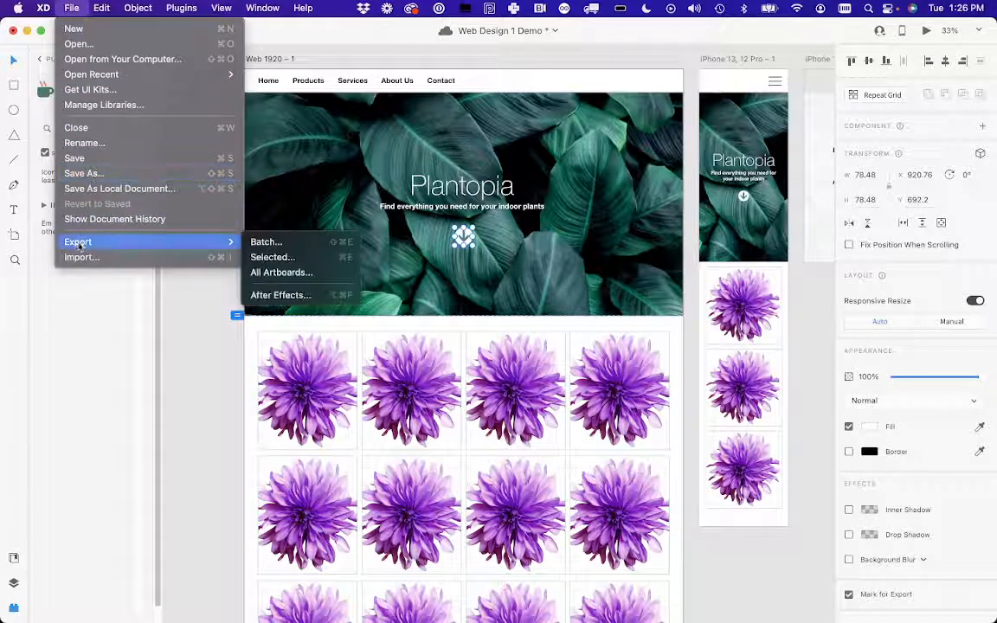
click(272, 257)
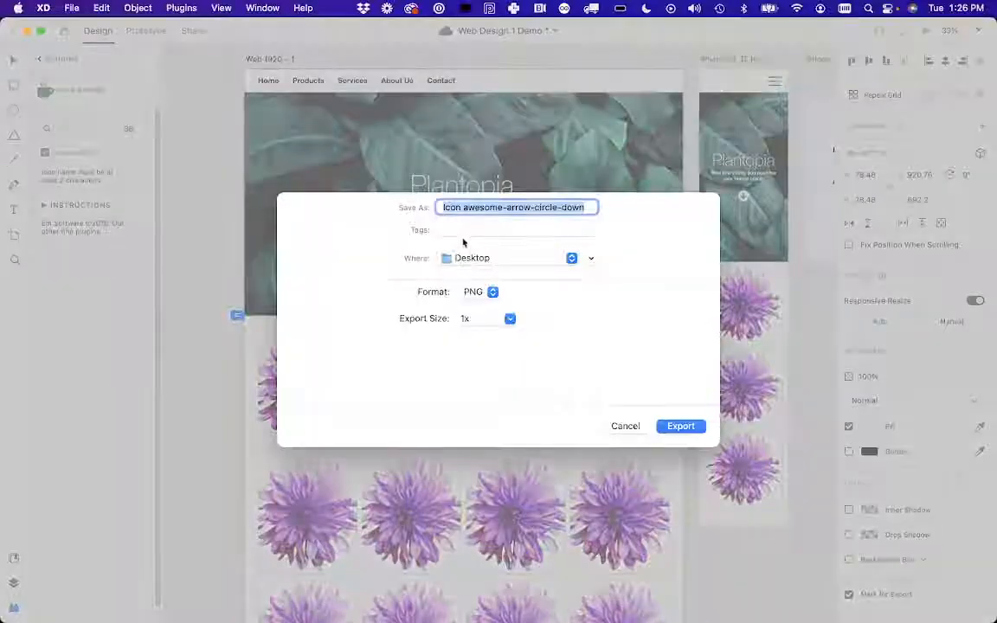
click(494, 293)
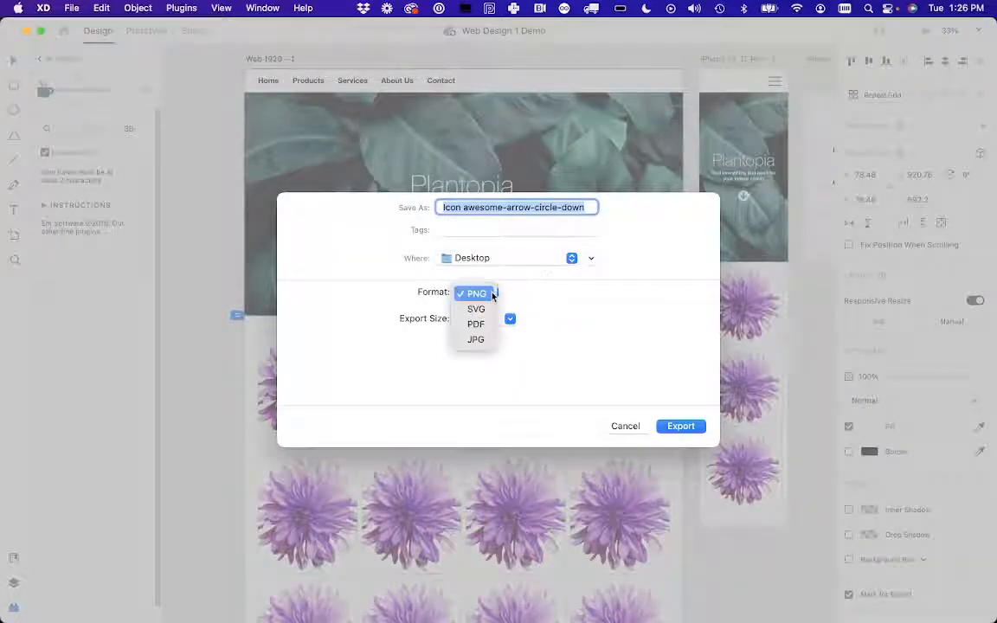
click(543, 289)
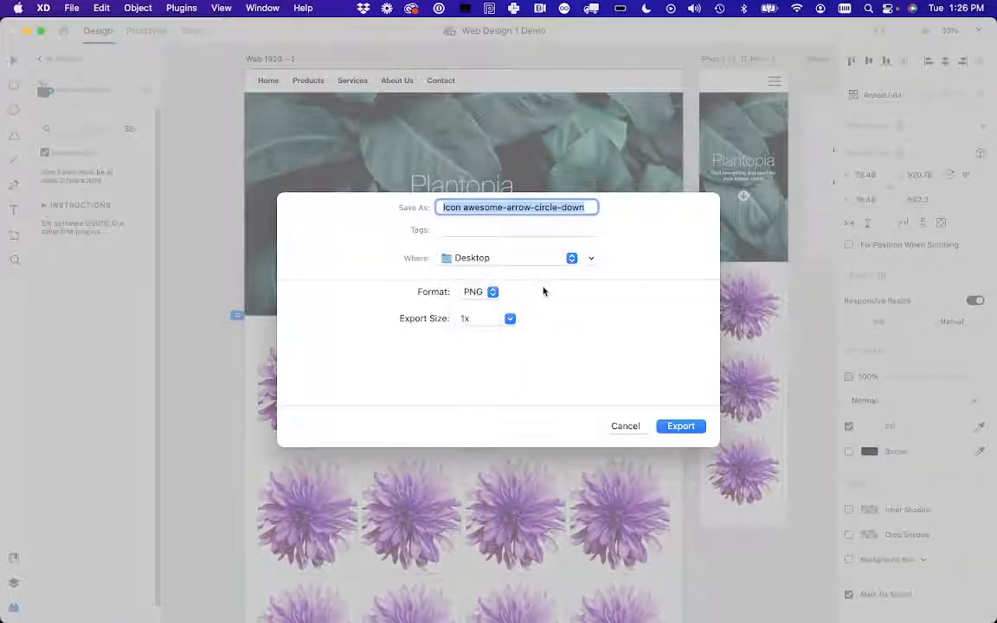
click(690, 430)
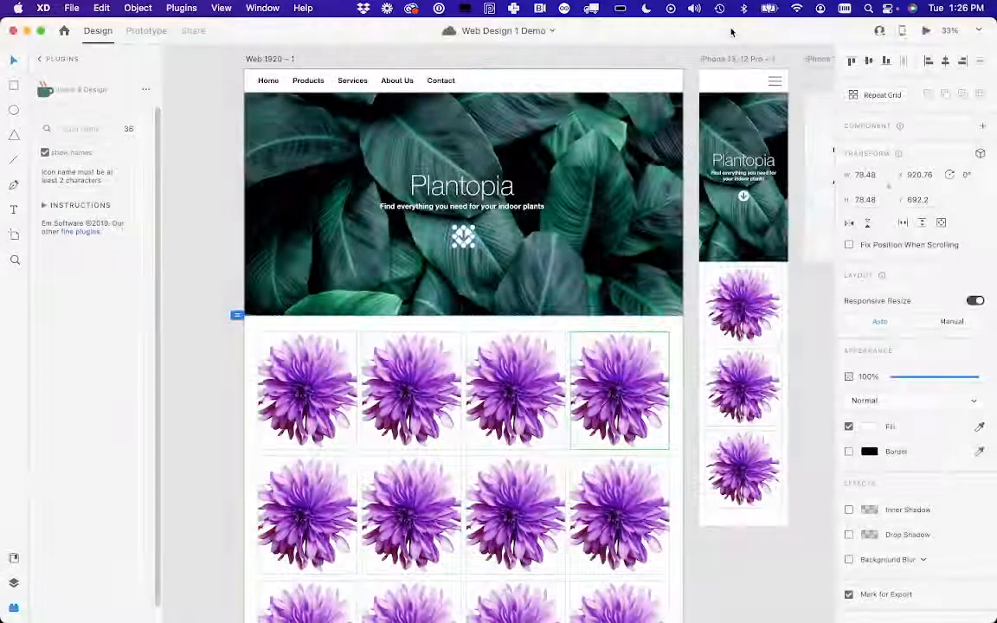
Move both document windows aside and minimize the Chrome window to view the exported PNG on the desktop
drag(732, 30, 306, 4)
drag(603, 29, 161, 16)
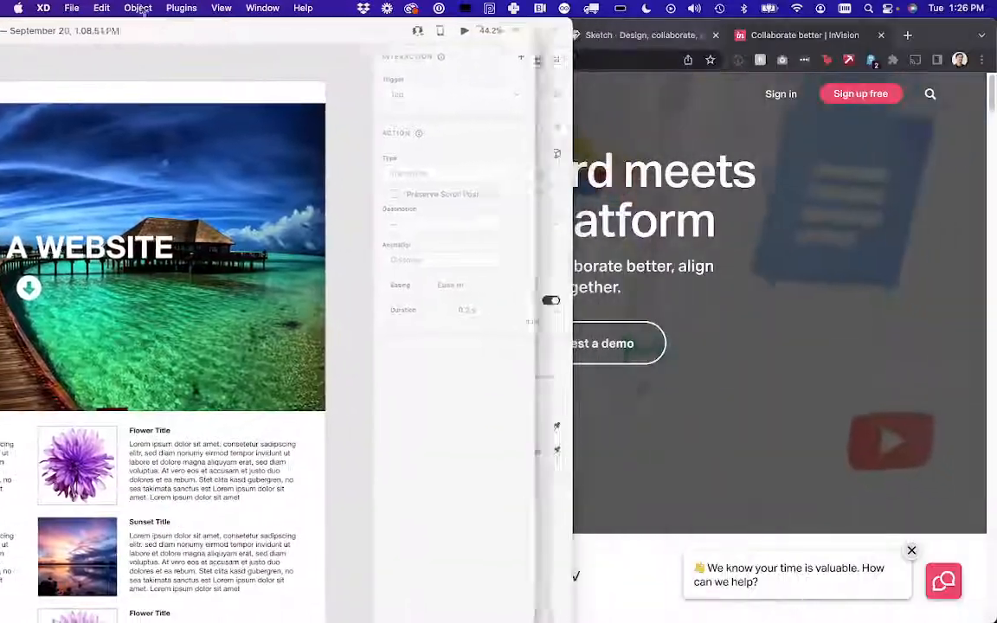
click(848, 36)
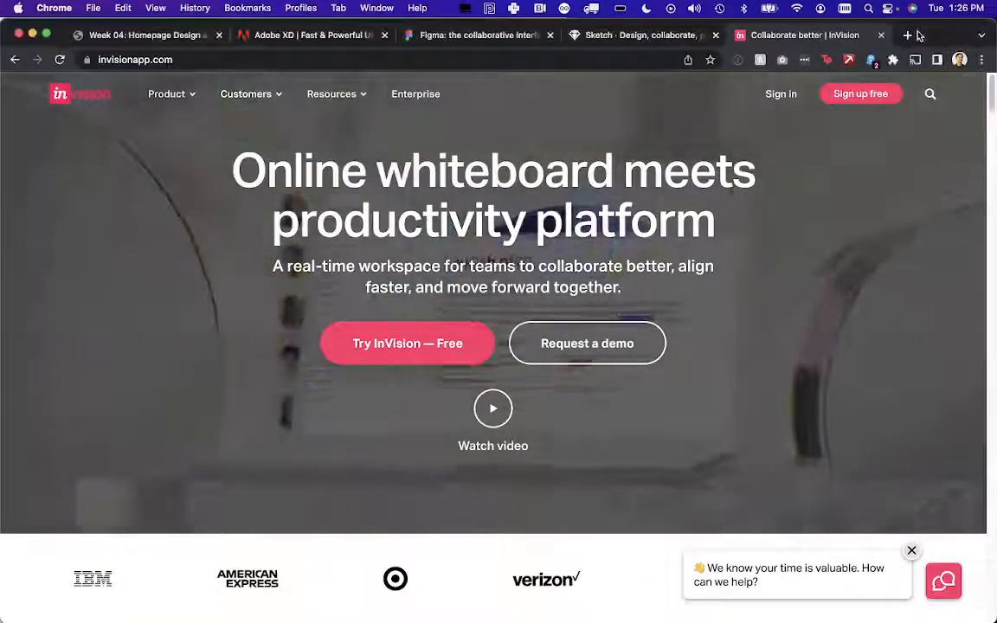
key(super+m)
click(803, 297)
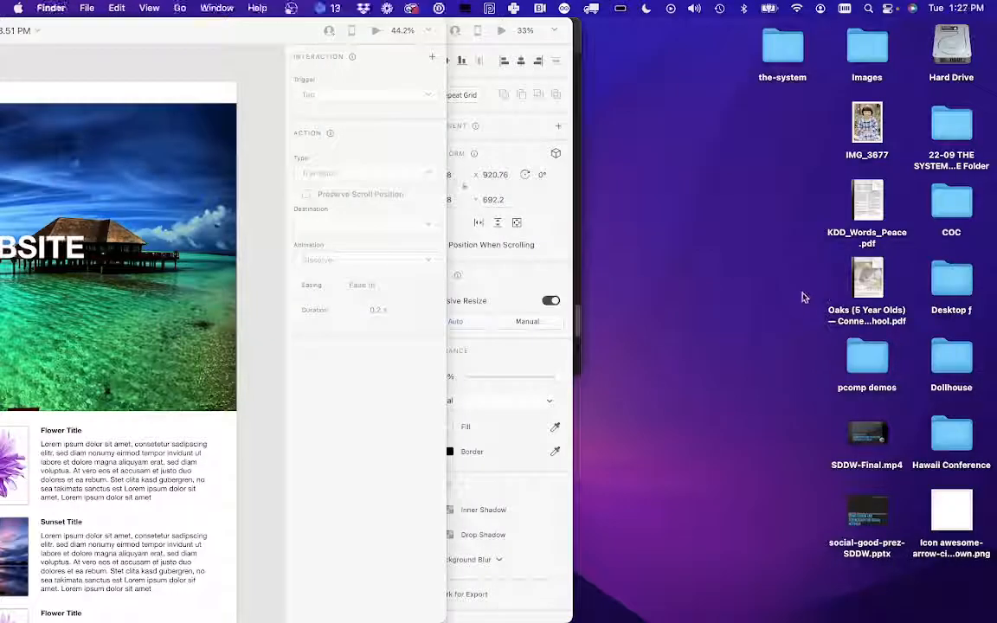
Preview the exported Icon awesome-arrow-circle-down PNG on the desktop and close the preview
click(952, 513)
key(space)
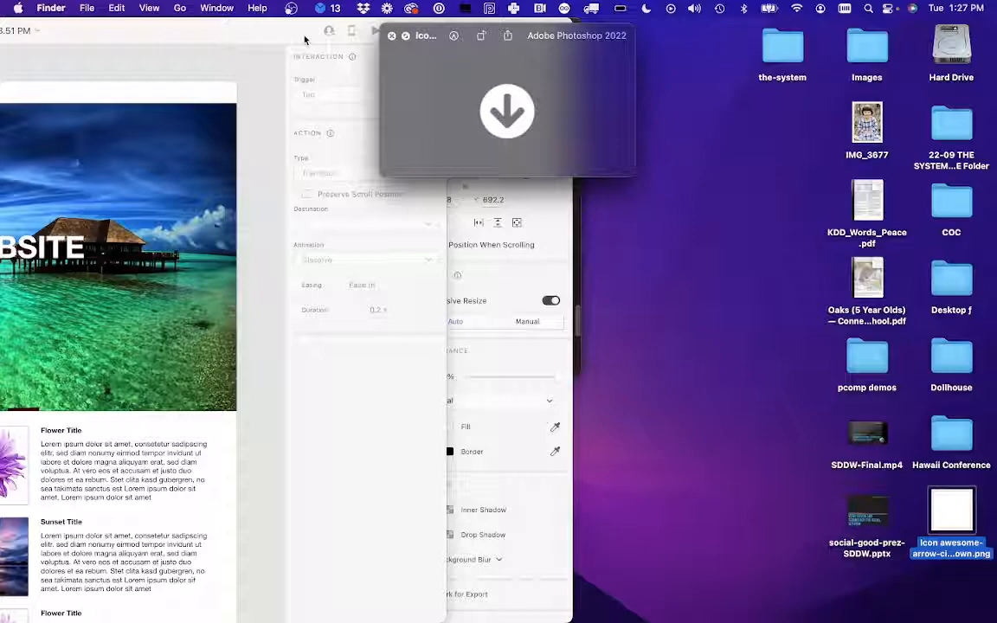
click(393, 36)
Move the homepage document window back into full view and show the plugin list in Design mode
drag(216, 25, 767, 5)
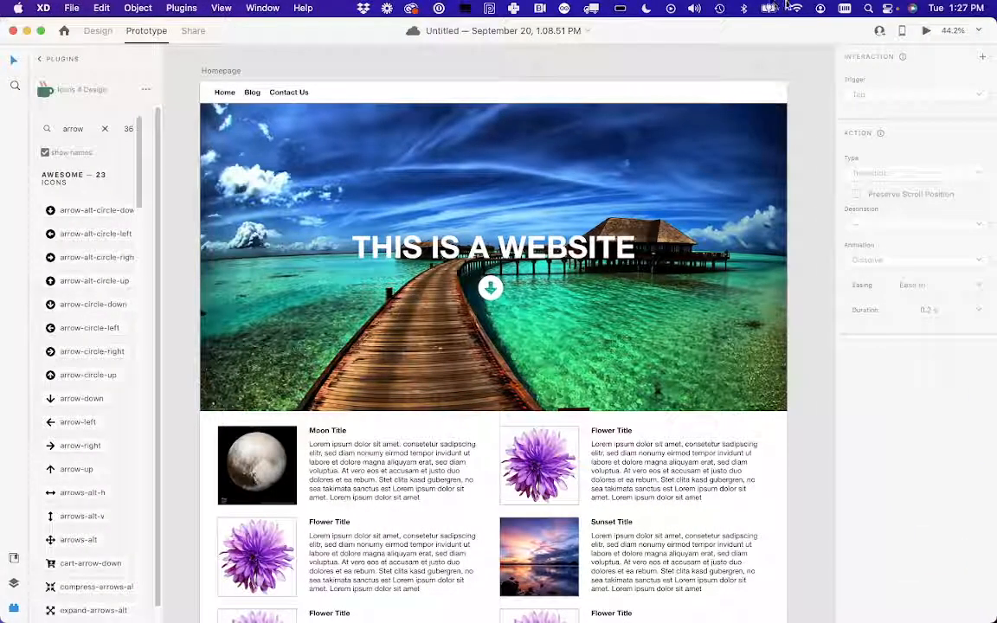
click(98, 31)
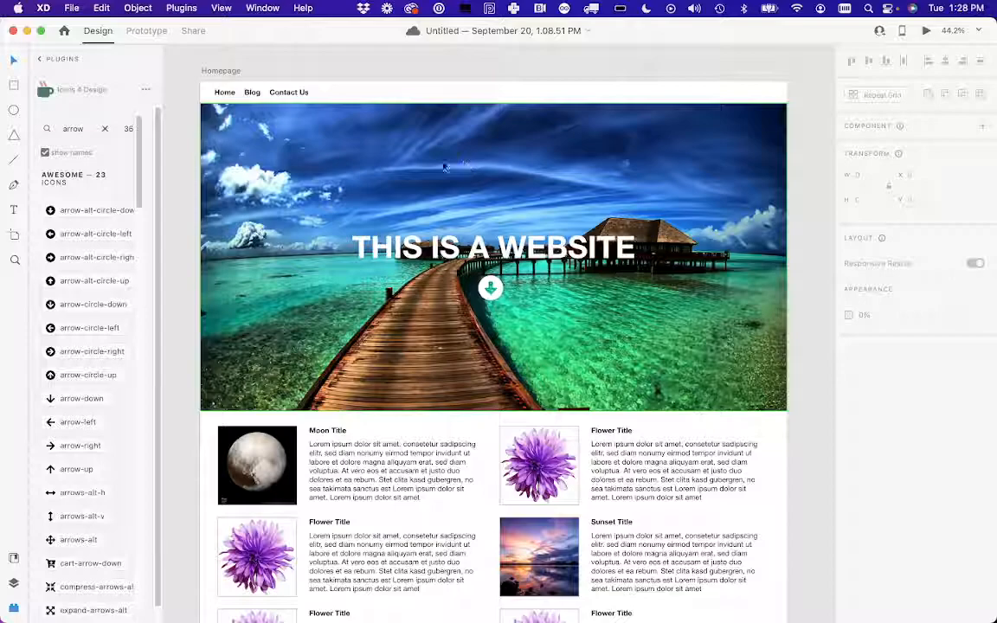
click(39, 62)
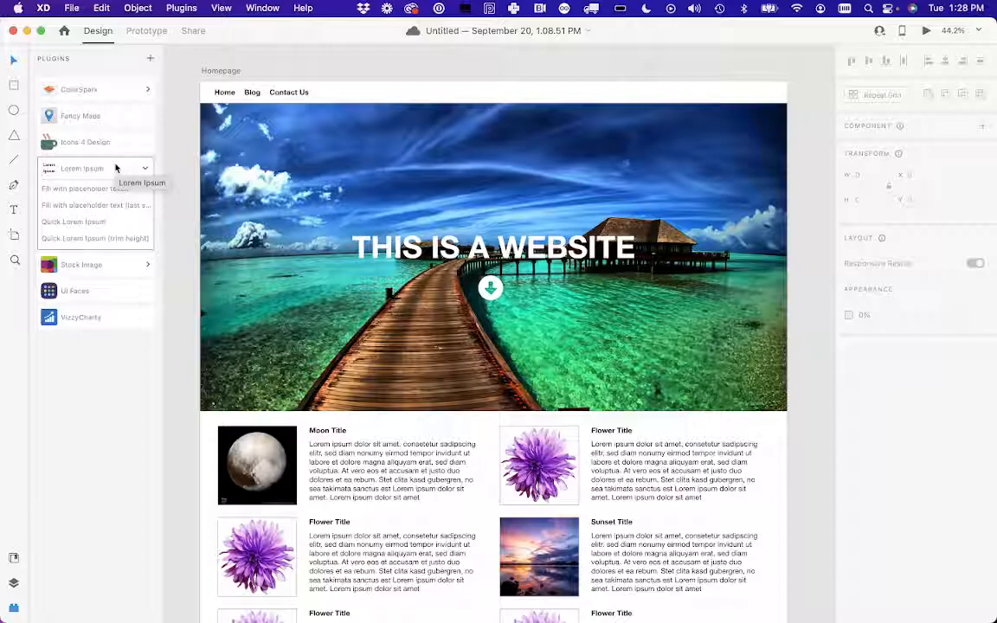
Add an iPhone 13, 12 Pro Max artboard beside the Homepage artboard
scroll(185, 100, down, 2)
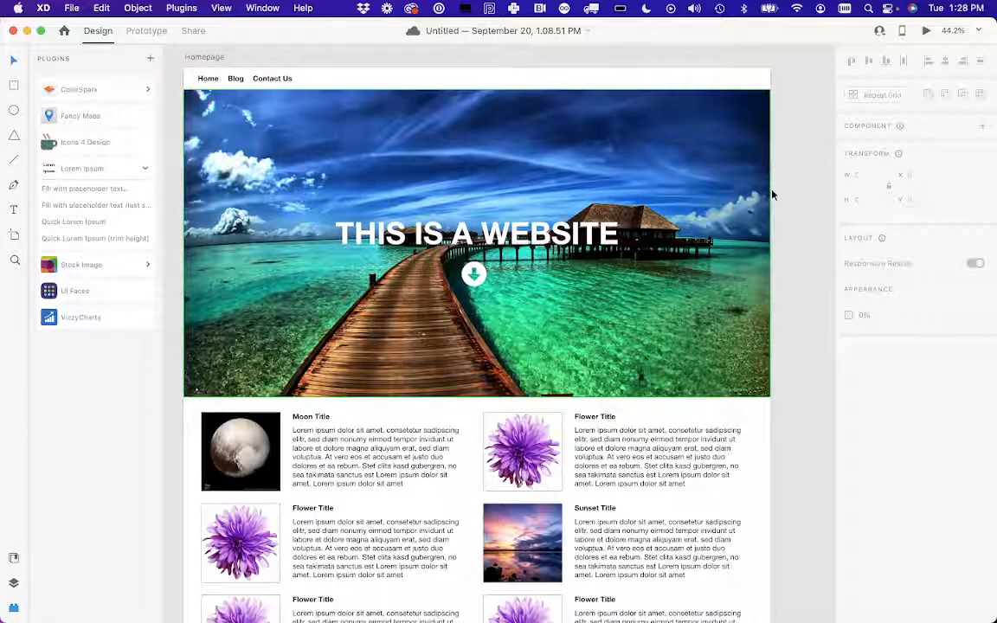
key(super+minus)
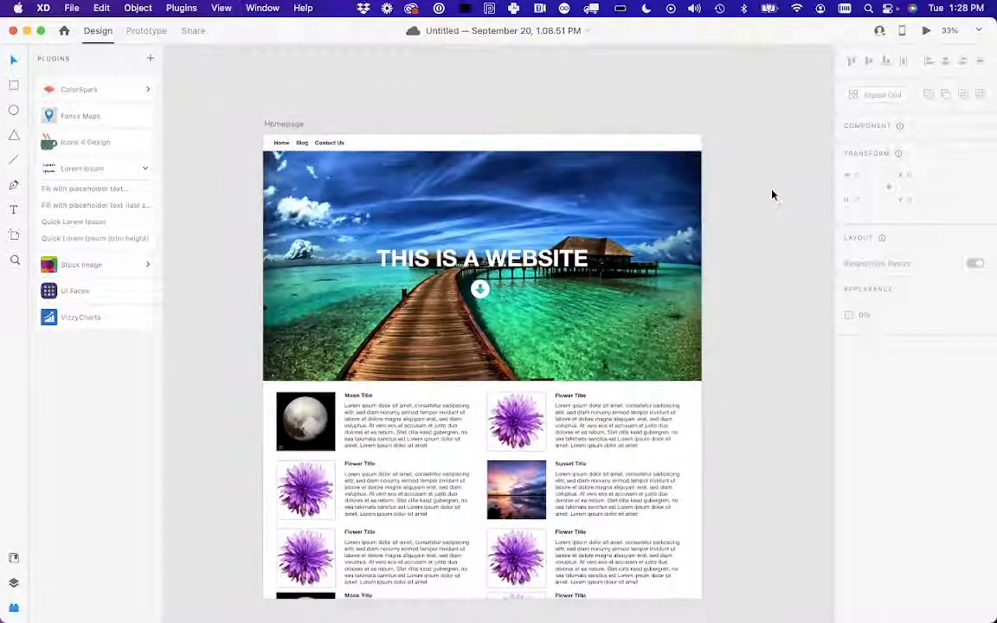
click(15, 238)
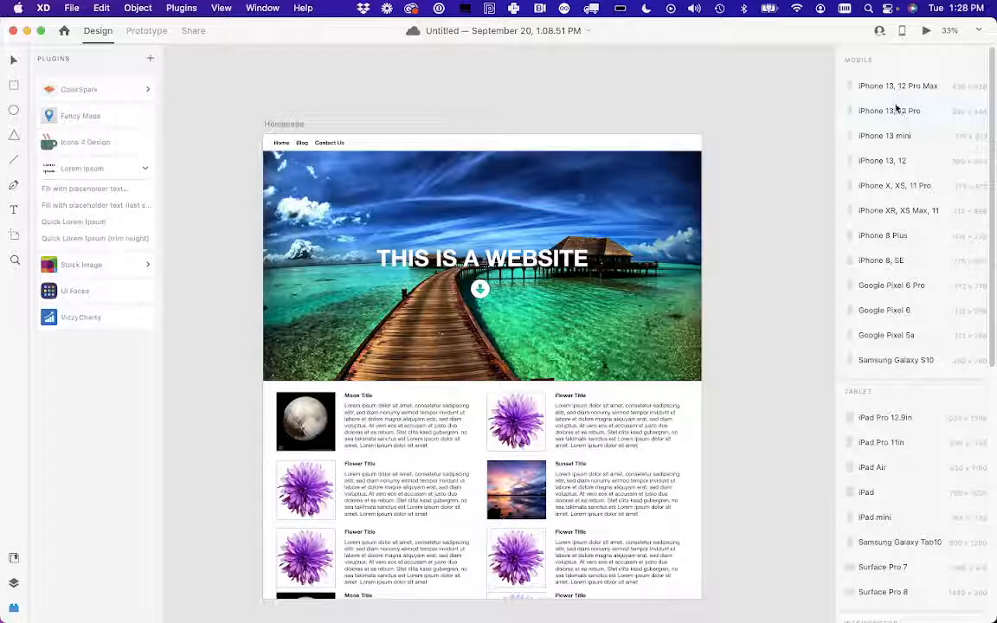
scroll(895, 315, down, 1)
scroll(894, 314, up, 1)
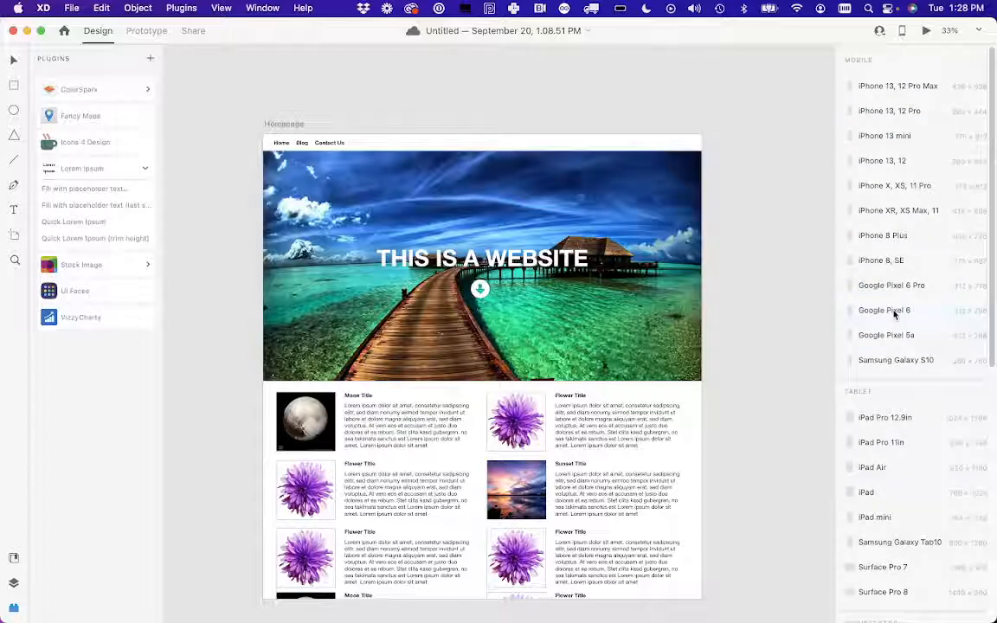
click(897, 86)
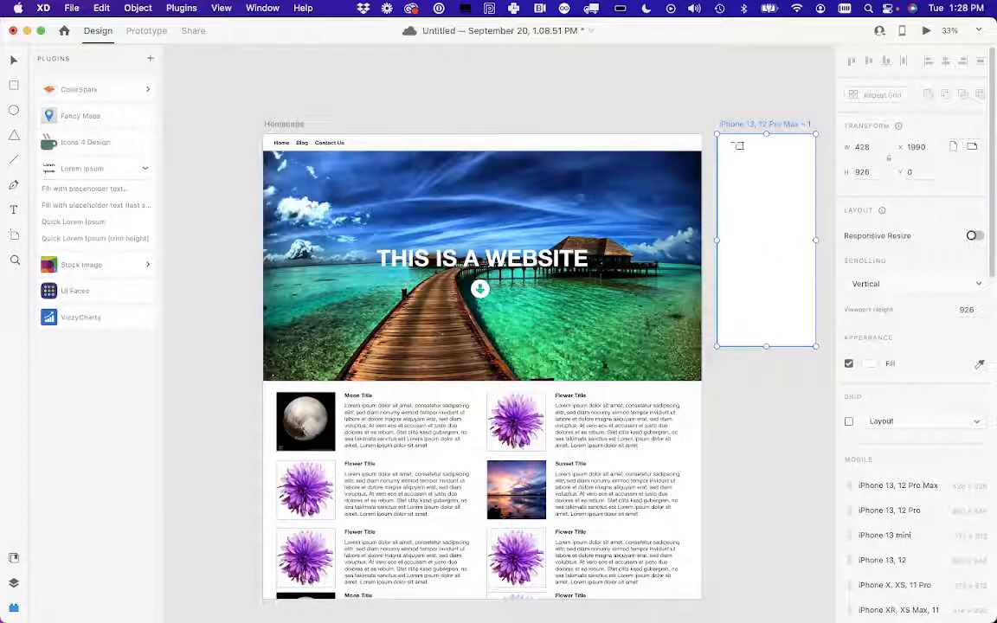
Copy the hero image from the Homepage artboard and paste it onto the iPhone artboard
click(14, 60)
click(584, 222)
key(super+c)
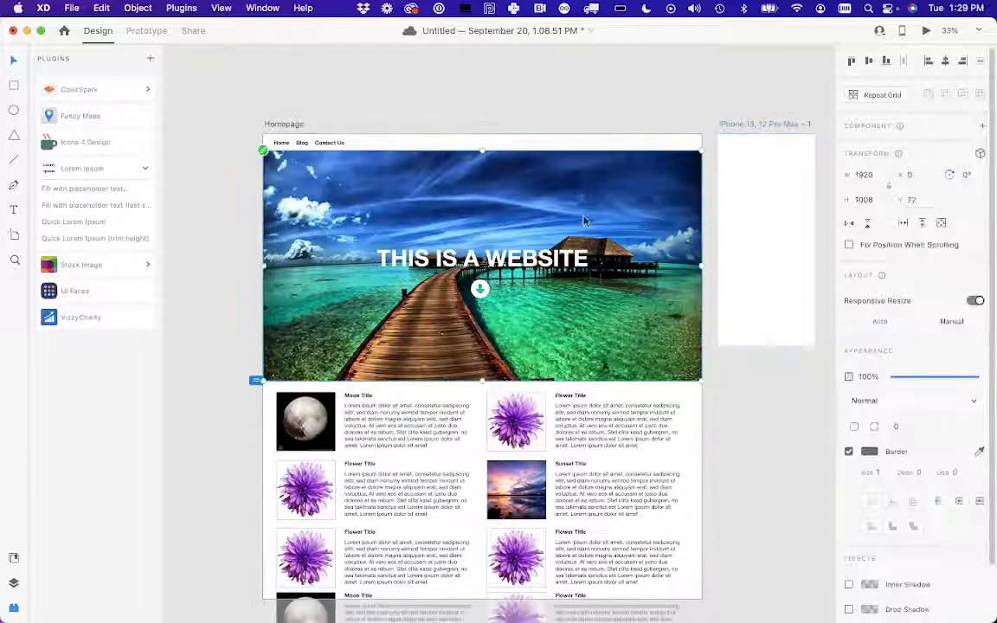
click(782, 230)
key(super+v)
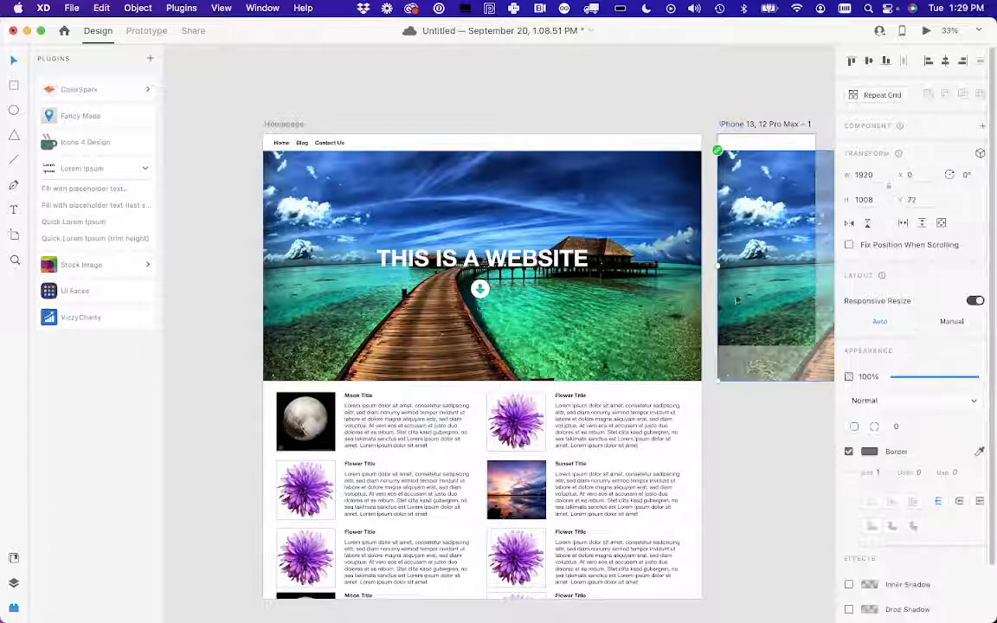
Resize the pasted hero image to 428 by 854 so it fits the iPhone artboard's width and lower edge
scroll(741, 259, right, 5)
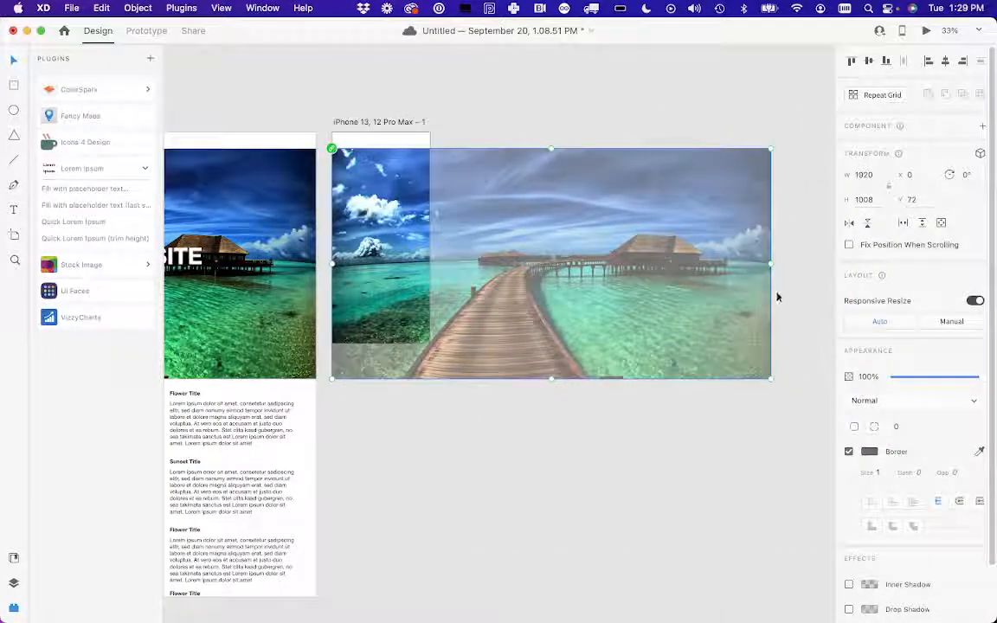
drag(773, 262, 429, 236)
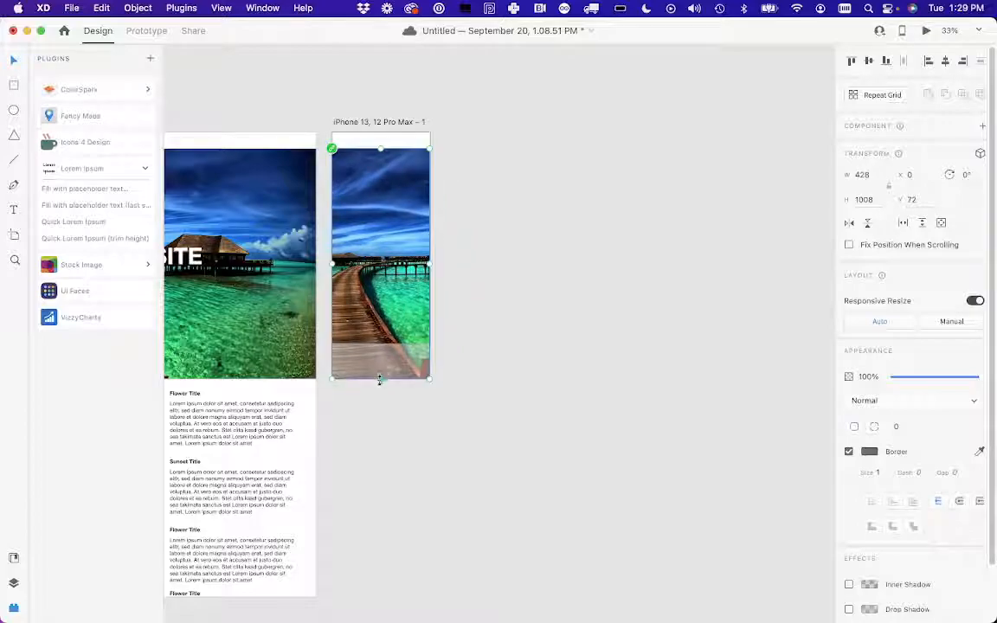
drag(380, 378, 380, 345)
Shift the picture leftward inside the iPhone hero's frame so the hut falls within the crop, and deselect it
double_click(386, 300)
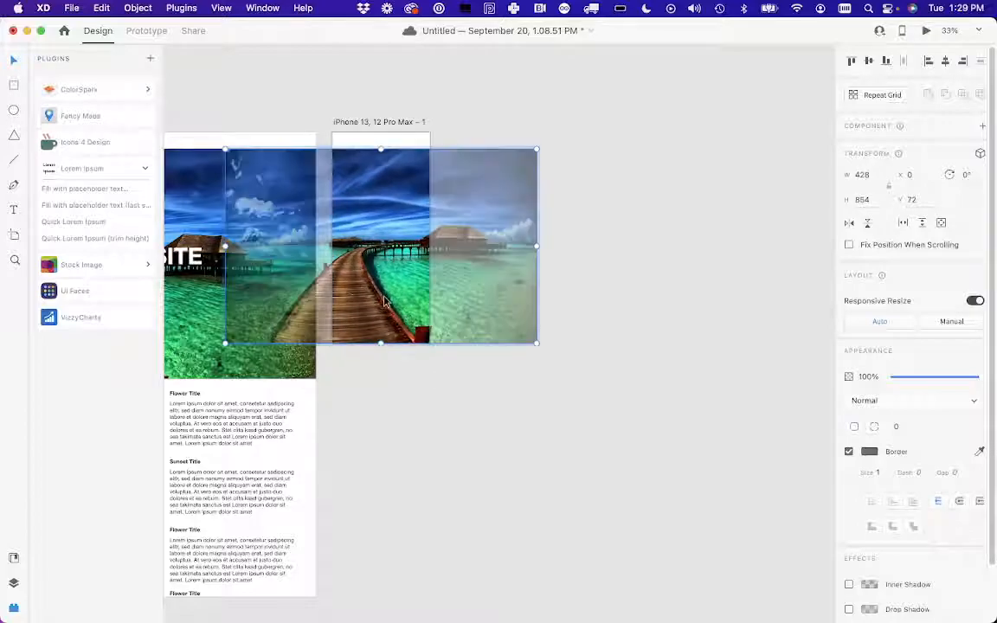
drag(363, 243, 316, 243)
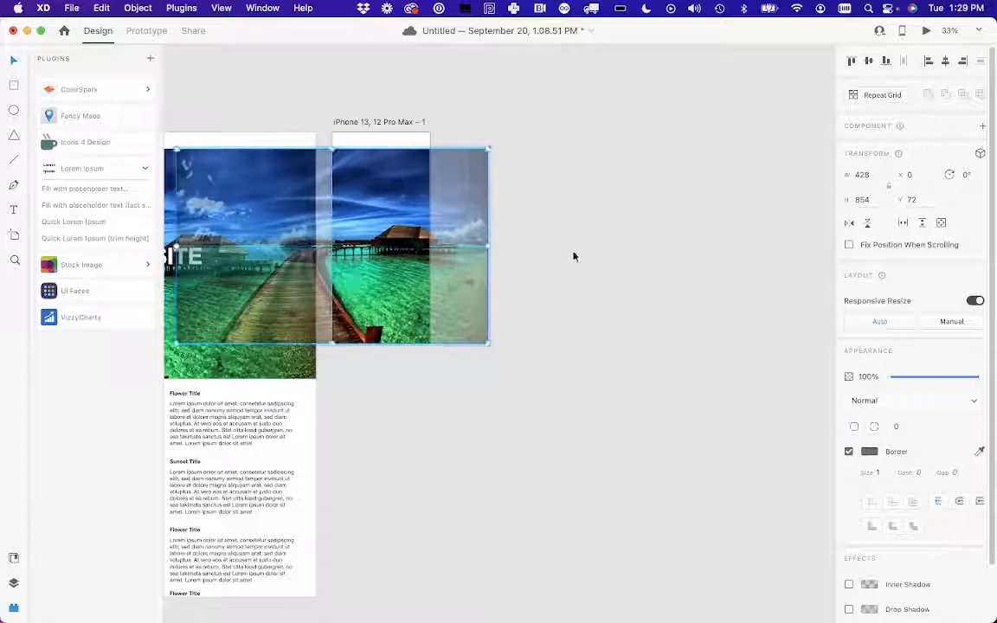
click(574, 256)
scroll(456, 324, left, 10)
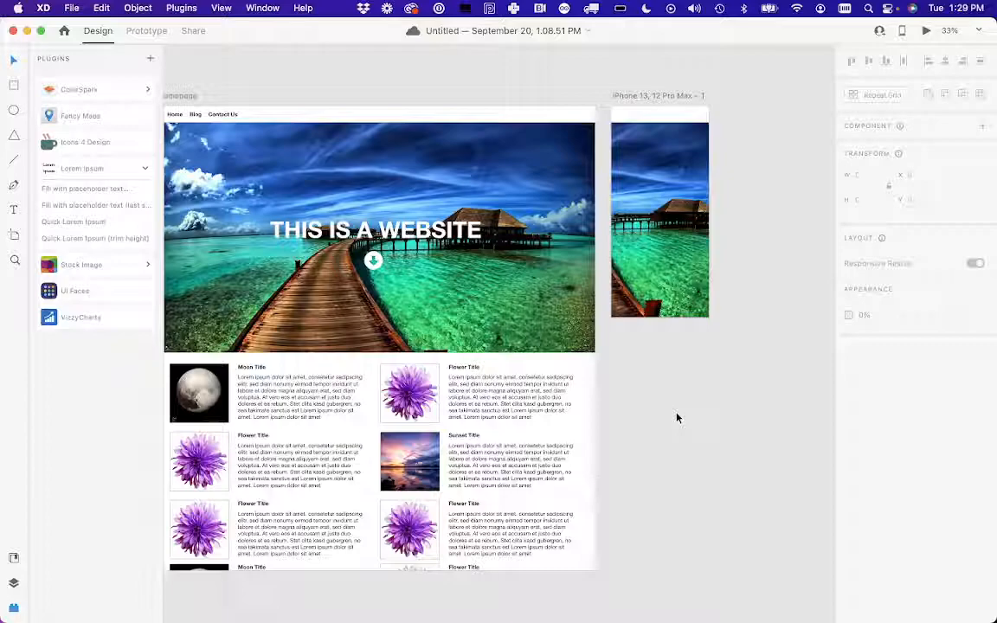
scroll(678, 418, left, 3)
scroll(678, 418, down, 1)
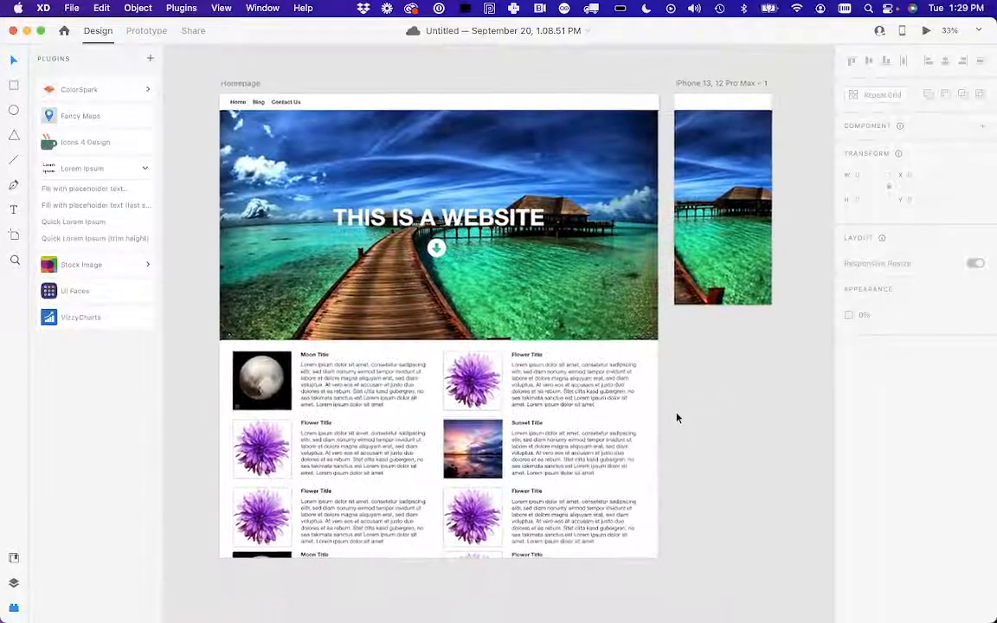